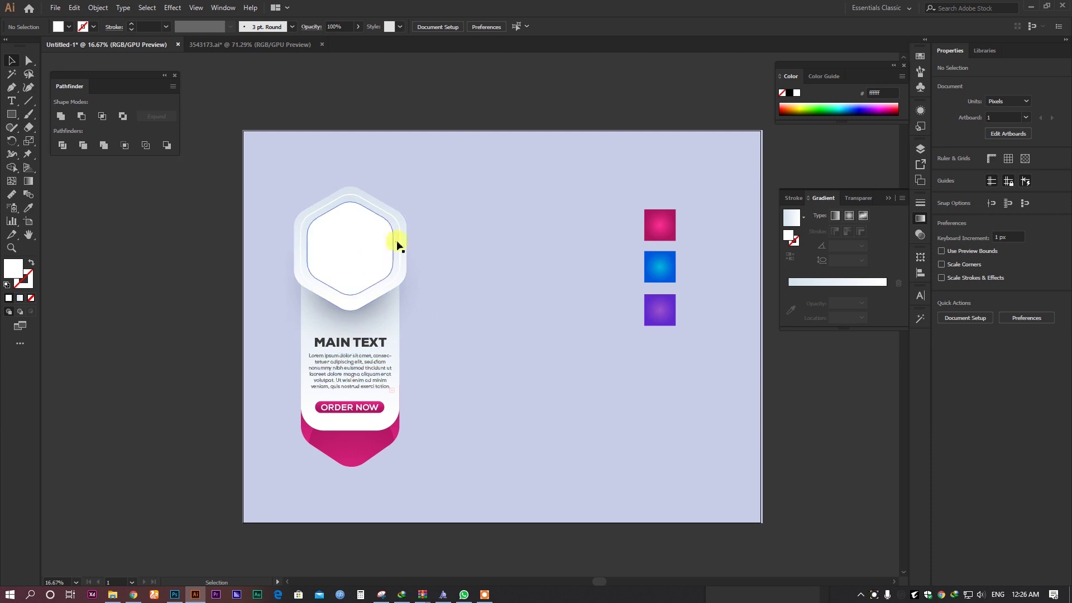
Move the whole finished reference banner off the artboard to the empty area on its left.
left_click_drag(299, 184, 440, 487)
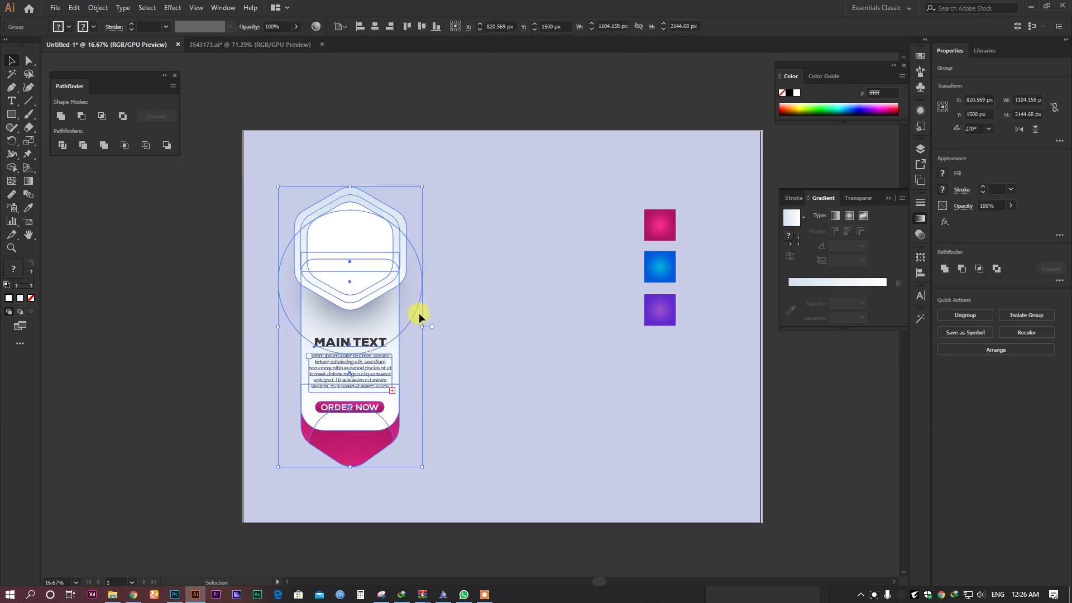
left_click(270, 172)
left_click_drag(281, 165, 372, 441)
left_click_drag(349, 276, 144, 275)
left_click(220, 254)
left_click_drag(220, 253, 291, 243)
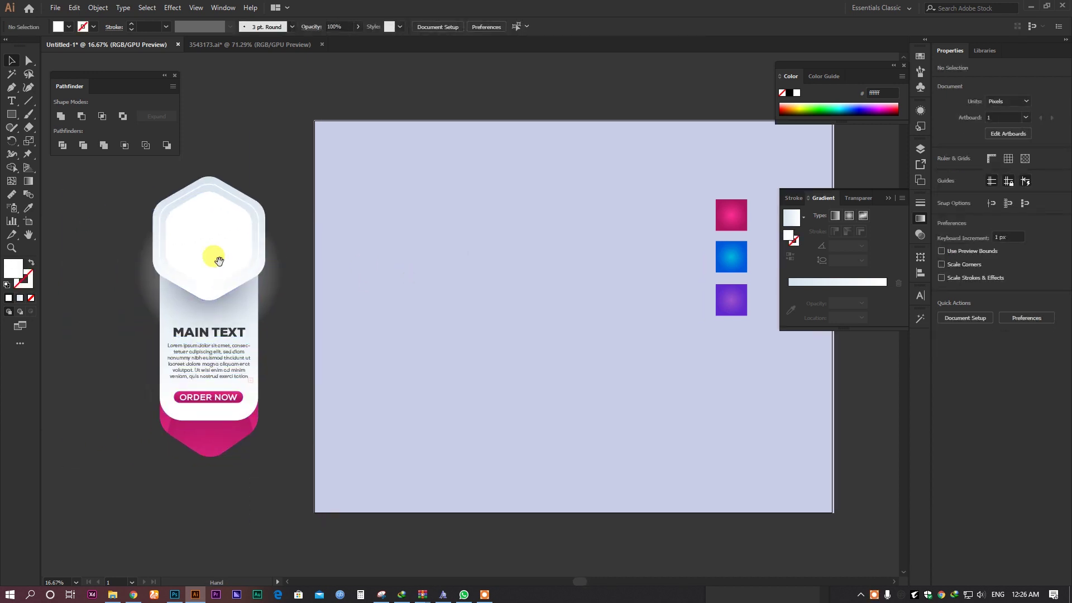
left_click_drag(375, 239, 361, 254)
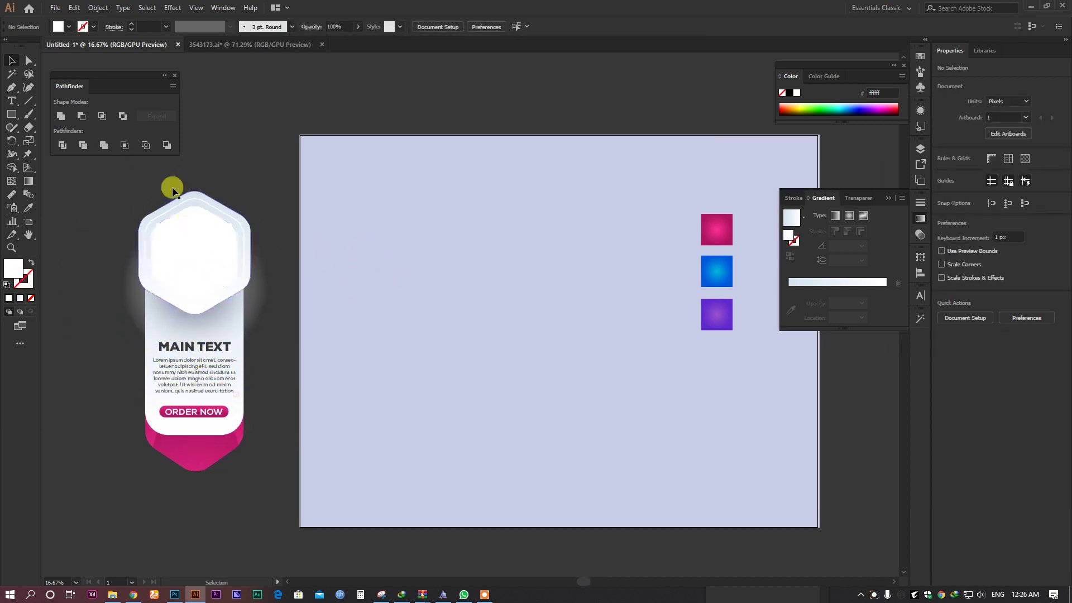
Draw a rectangle about 663 × 1329 px on the artboard and copy the reference banner's light blue-to-white gradient onto it.
mouse_move(360, 229)
left_mouse_down()
mouse_move(407, 232)
mouse_move(397, 240)
mouse_move(396, 230)
mouse_move(481, 413)
left_mouse_up()
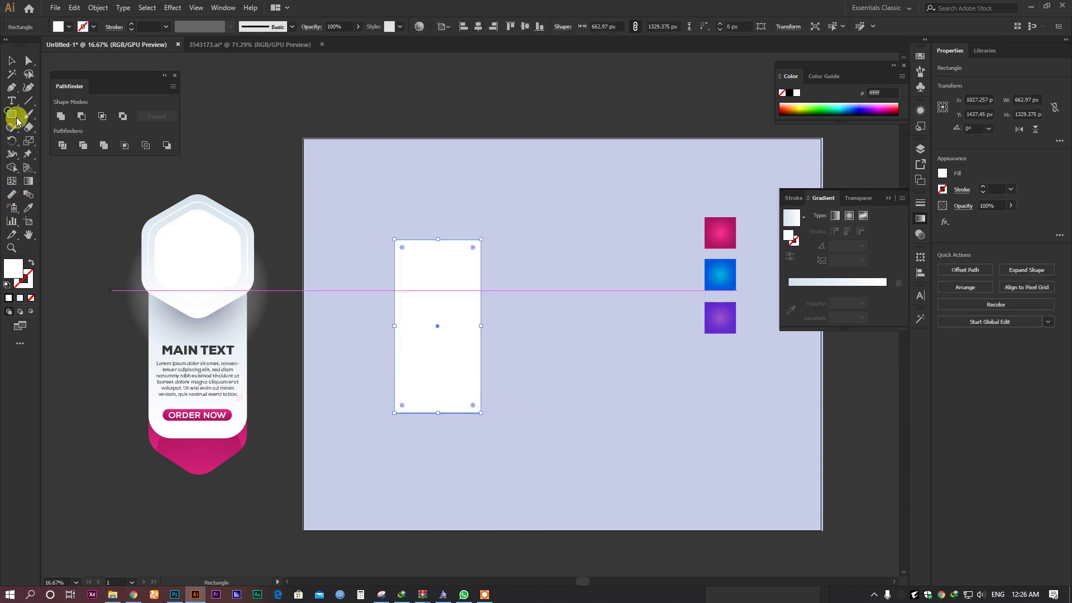
left_click(30, 208)
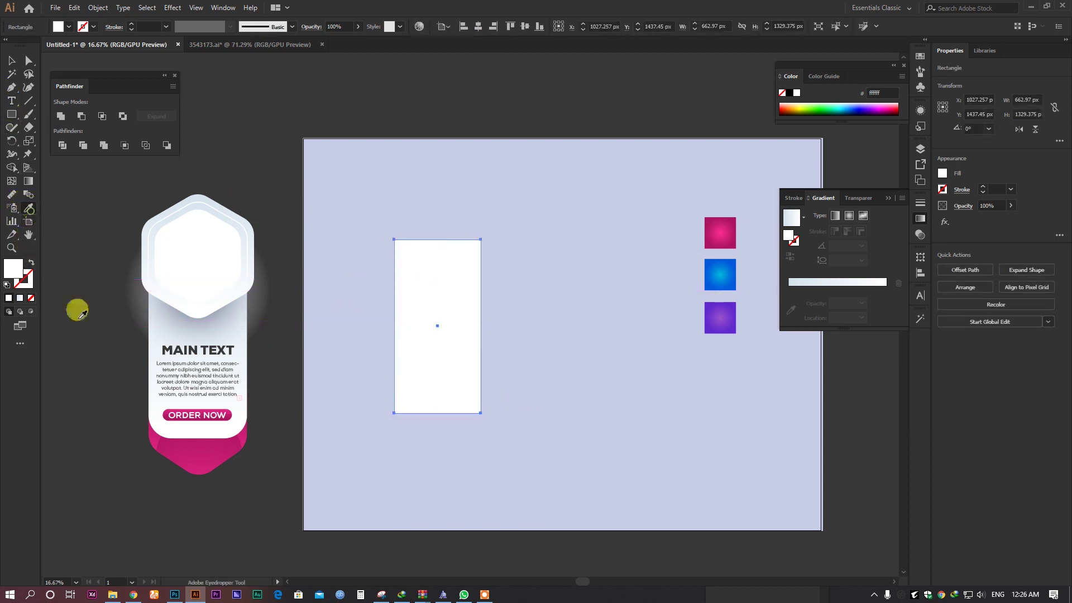
left_click(151, 383)
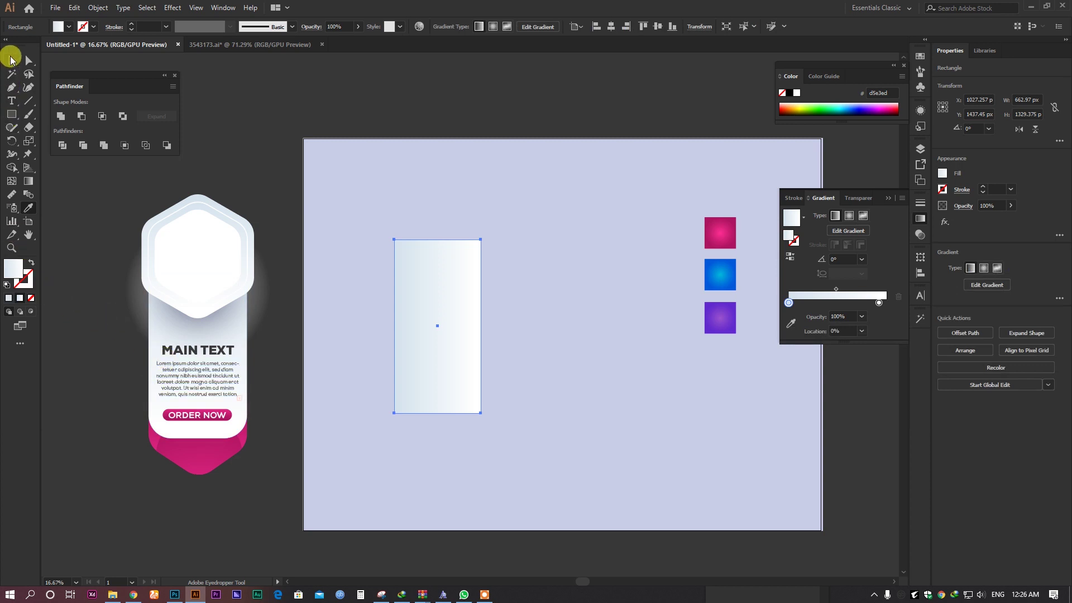
left_click(10, 58)
left_click(501, 240)
Examine the hex colours of both colour stops in the rectangle's gradient.
scroll(554, 538, "up", 5)
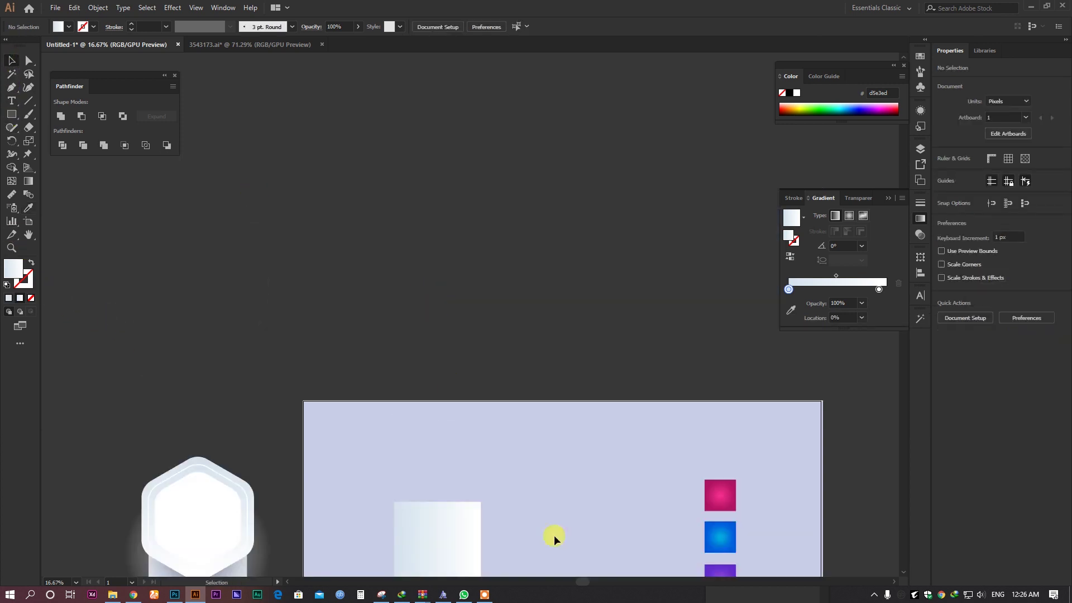
scroll(433, 351, "down", 1)
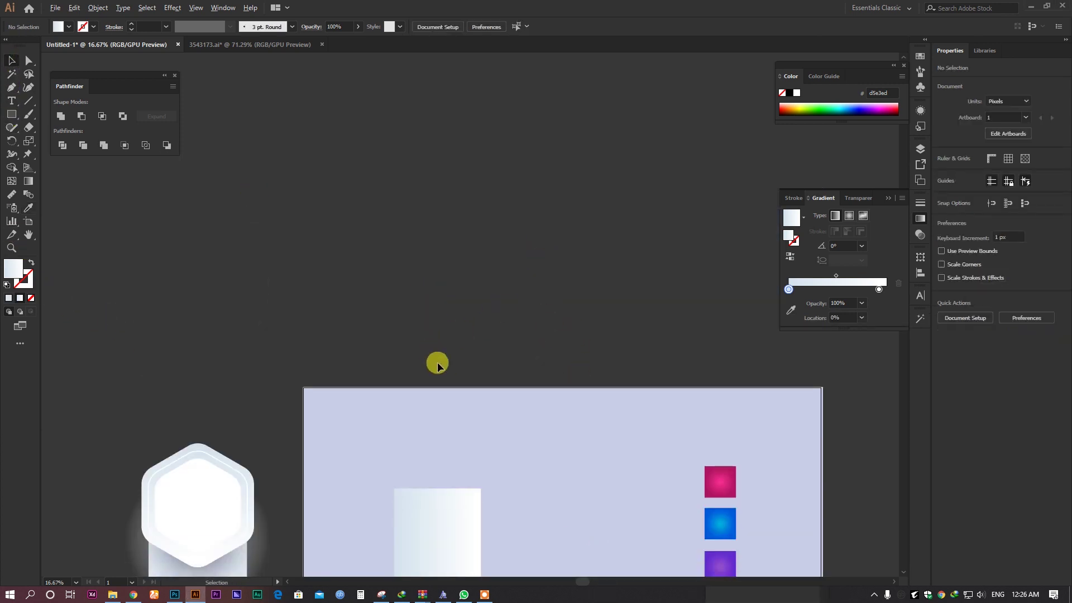
scroll(437, 366, "down", 1)
left_click_drag(467, 472, 500, 281)
scroll(498, 294, "up", 2)
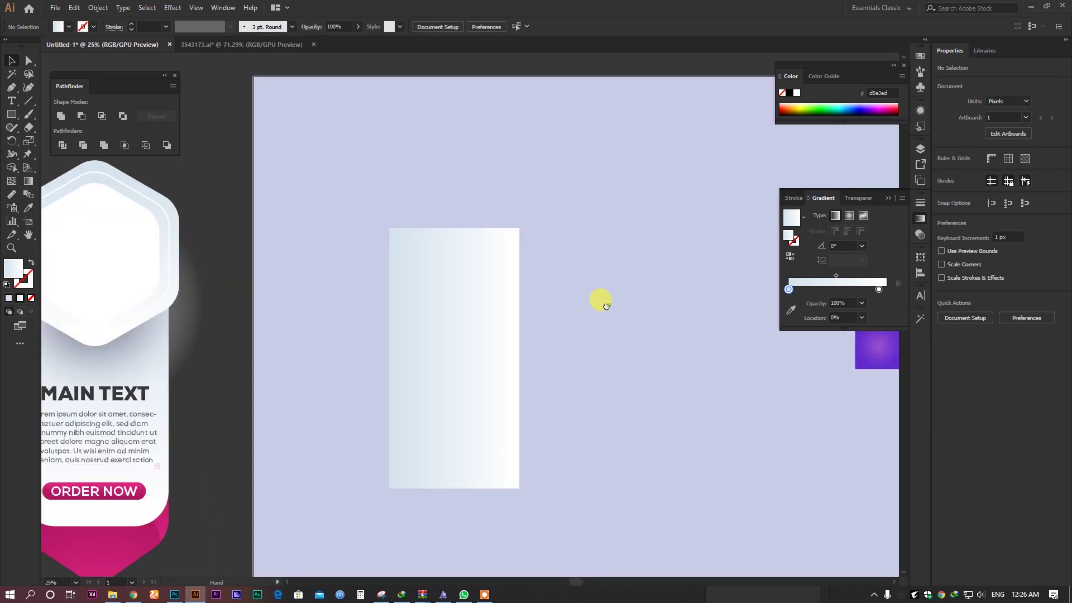
left_click_drag(606, 306, 596, 311)
left_click(789, 310)
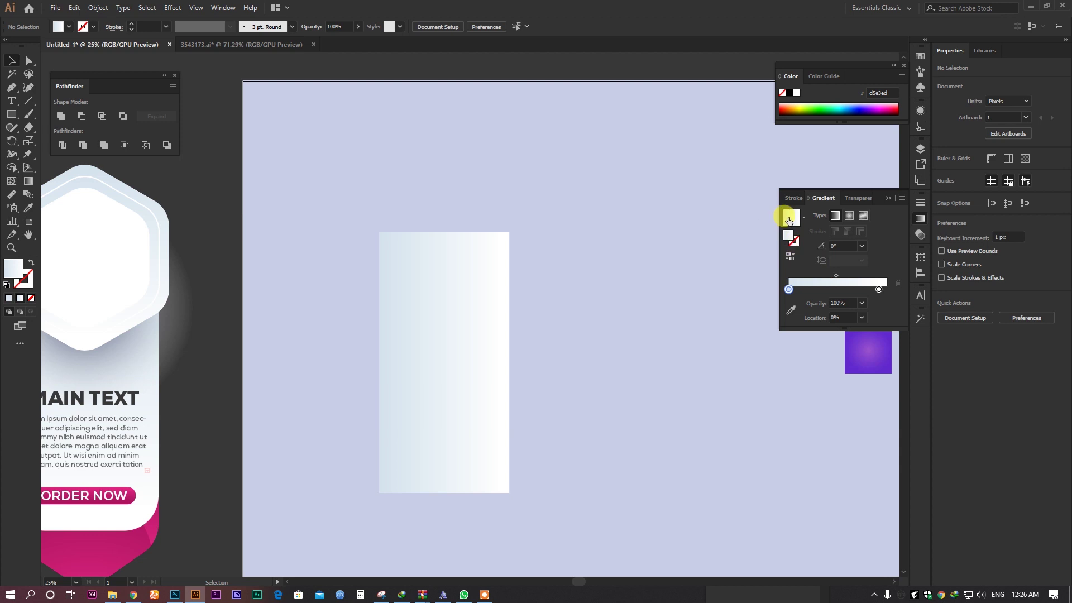
double_click(788, 289)
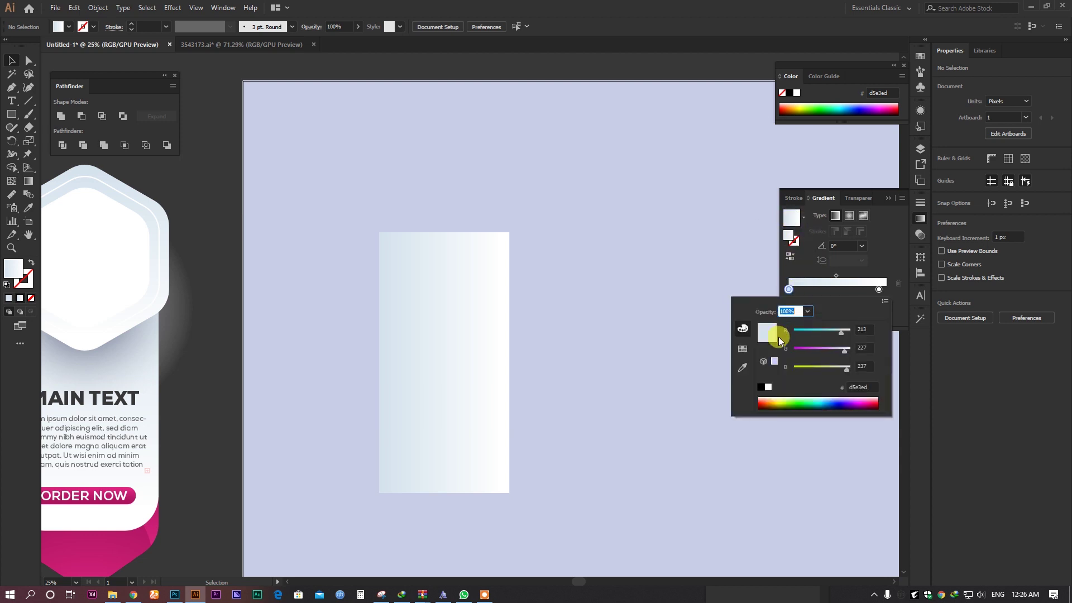
left_click(868, 385)
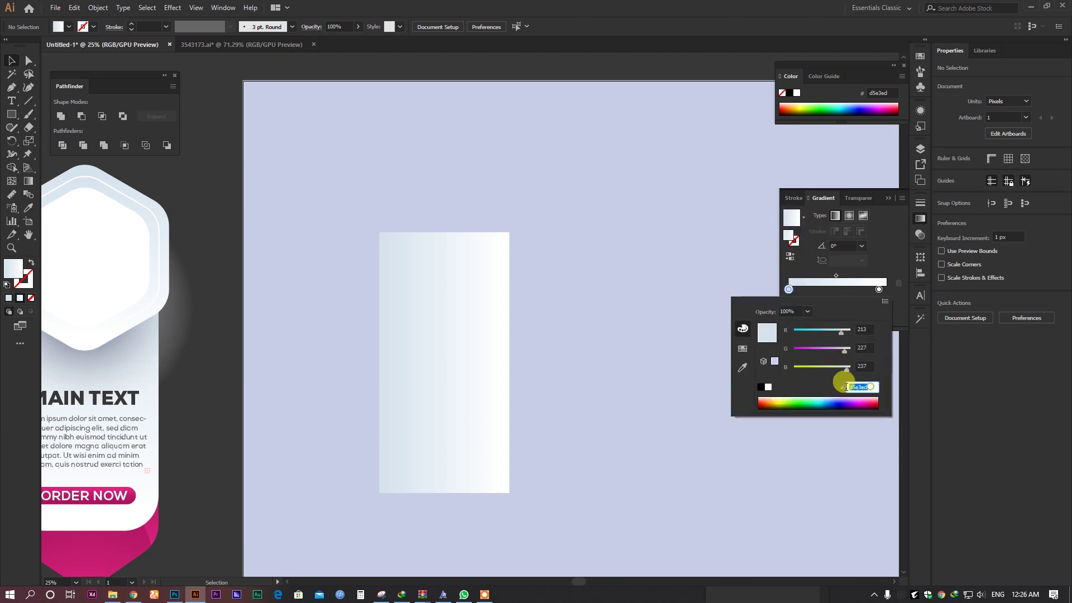
double_click(878, 290)
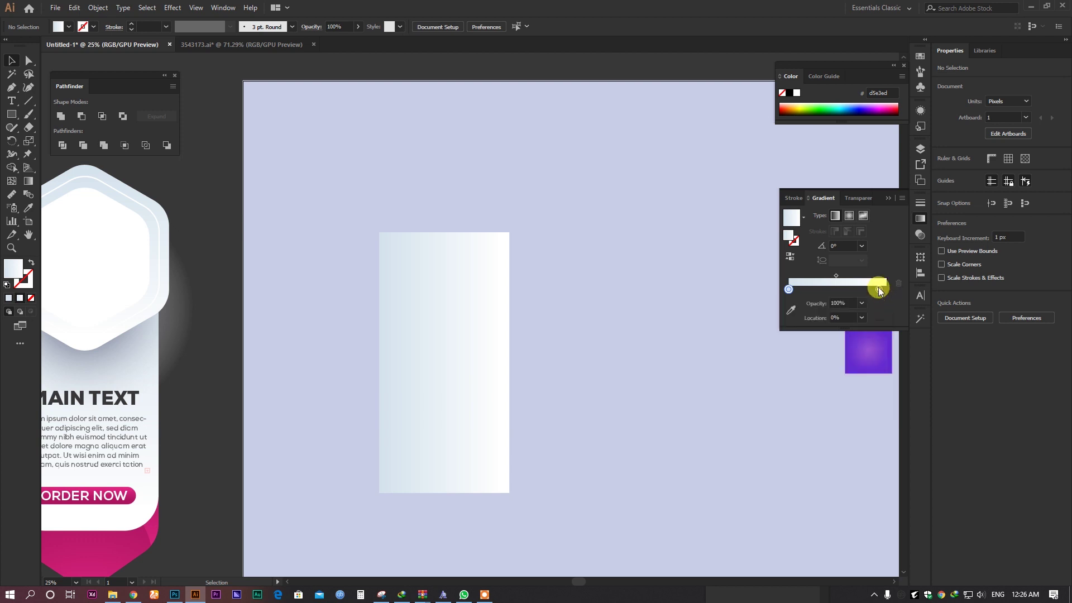
left_click(850, 387)
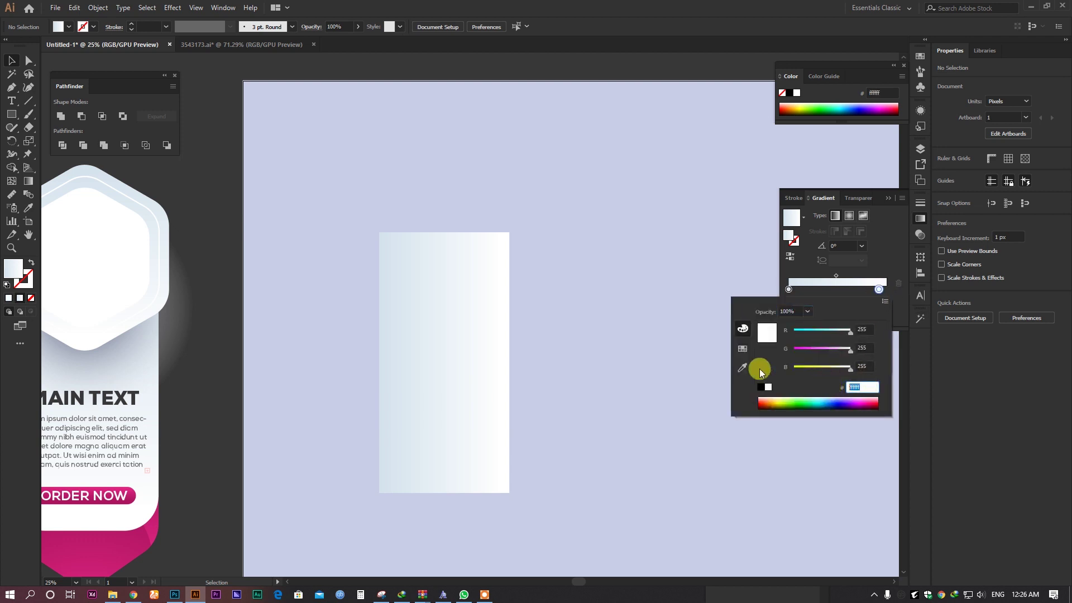
left_click(611, 307)
Run the rectangle's gradient vertically at -90° from just above its top edge to about two thirds of its height.
left_click(488, 311)
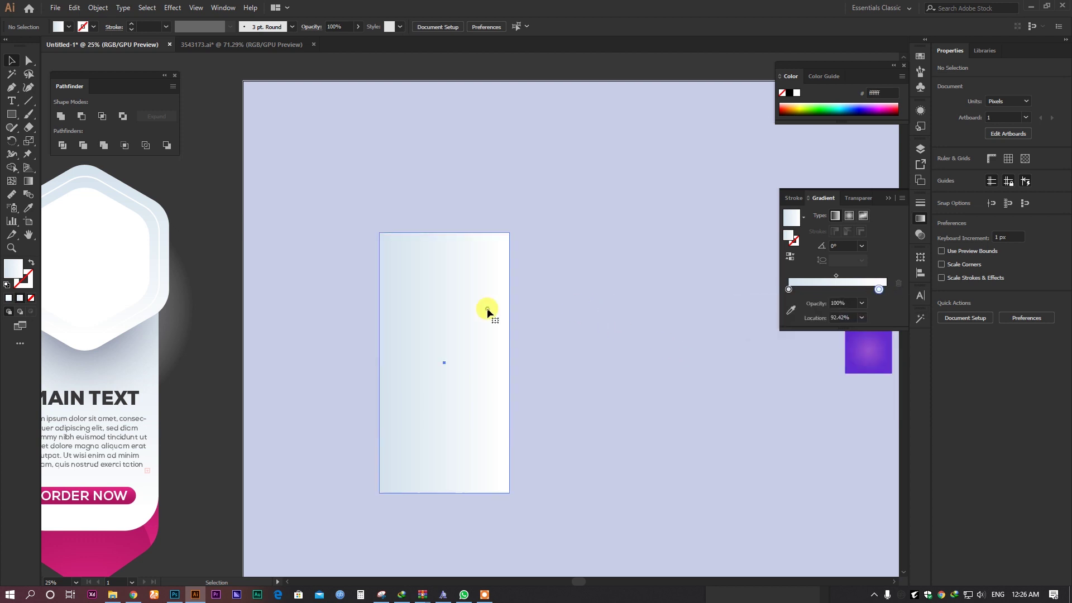
left_click(28, 180)
left_click_drag(443, 221, 443, 402)
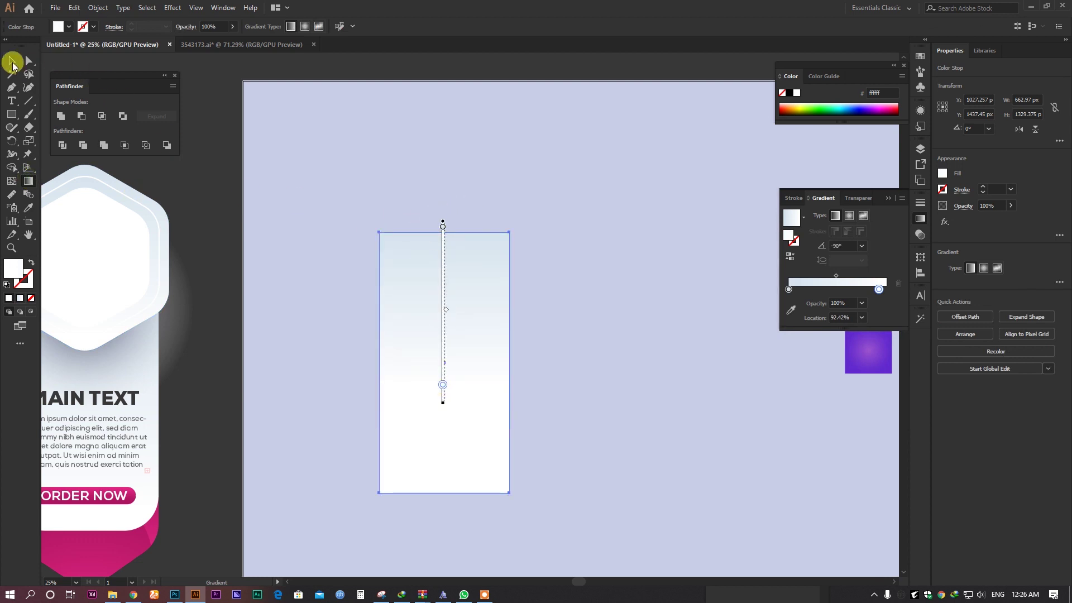
left_click(12, 63)
left_click(412, 171)
left_click_drag(437, 237, 468, 217)
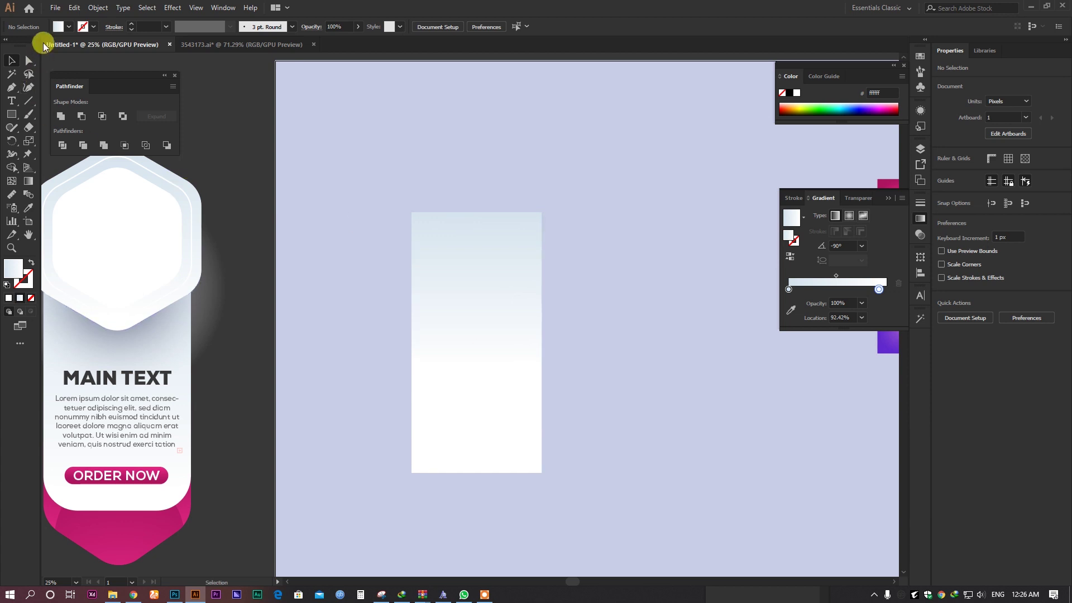
Round the two bottom corners of the gradient rectangle.
left_click(28, 61)
left_click_drag(546, 491, 547, 492)
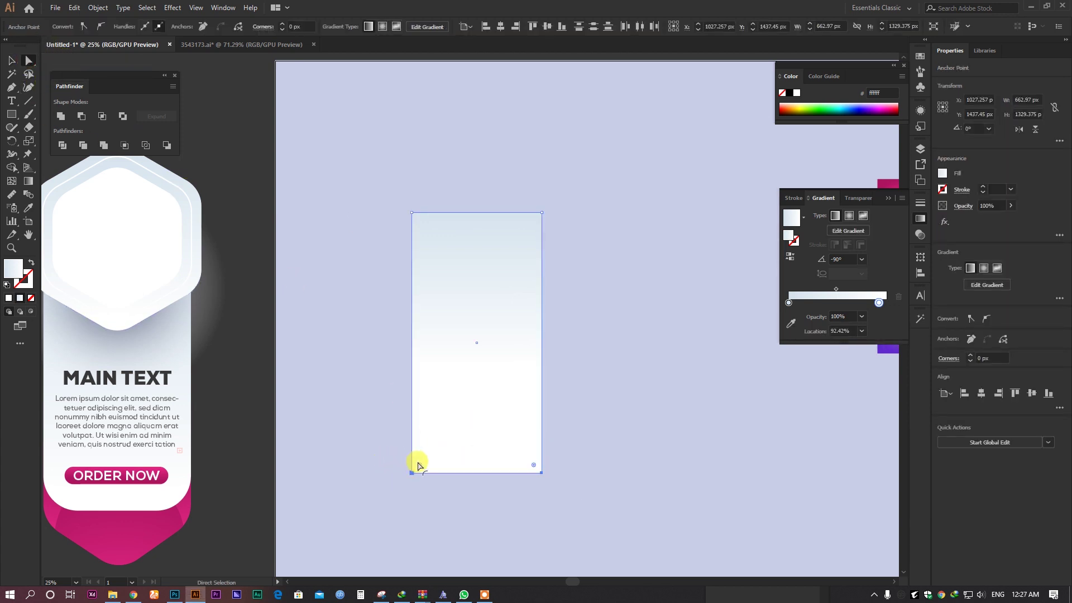
left_click_drag(418, 463, 450, 443)
left_click(589, 401)
left_click_drag(587, 403, 633, 365)
Draw an open half-tip path about 331 × 620 px with the Pen tool, from the rectangle's left edge down to a centred point below it.
left_click(11, 87)
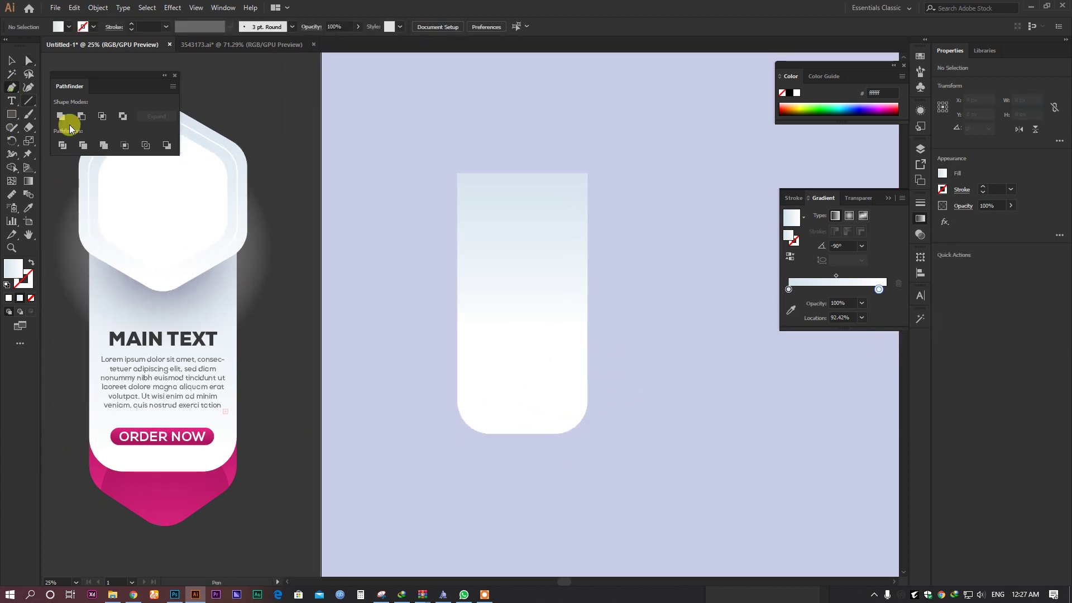
left_click(457, 350)
left_click(457, 444)
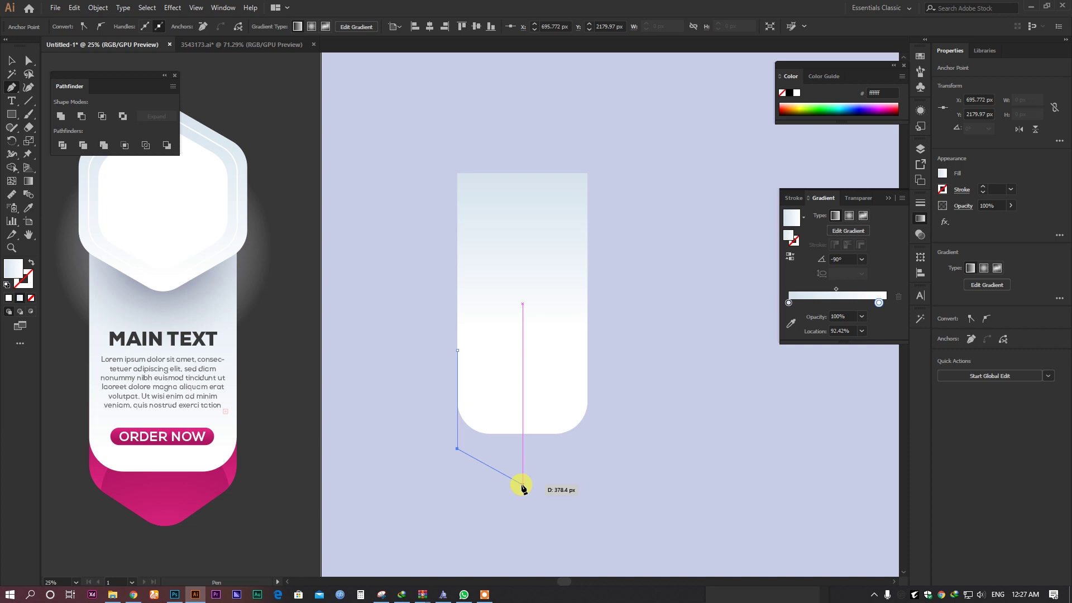
left_click(195, 8)
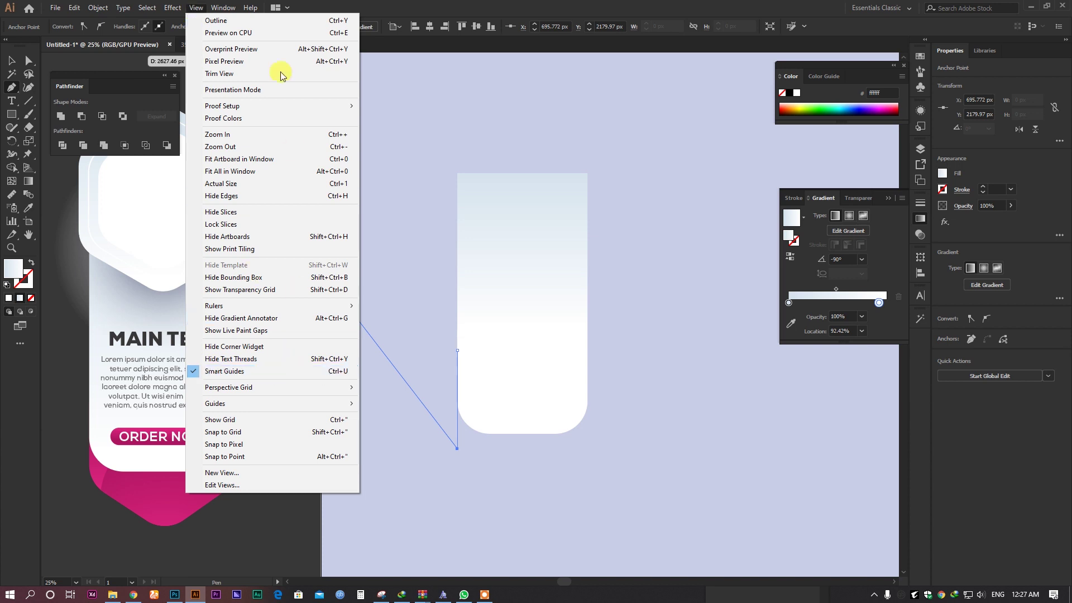
left_click(195, 7)
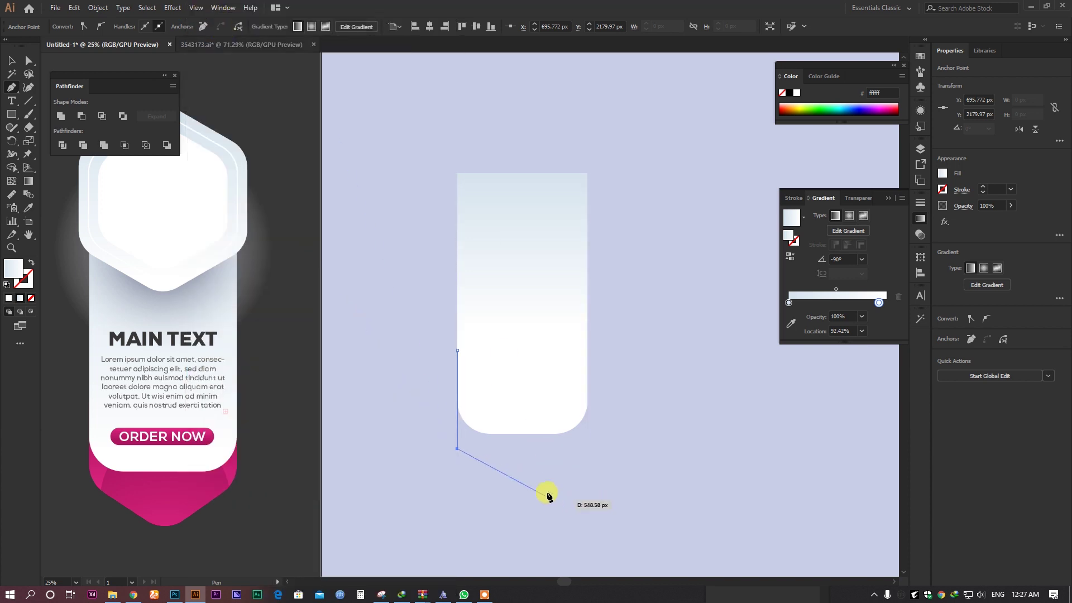
left_click(523, 471)
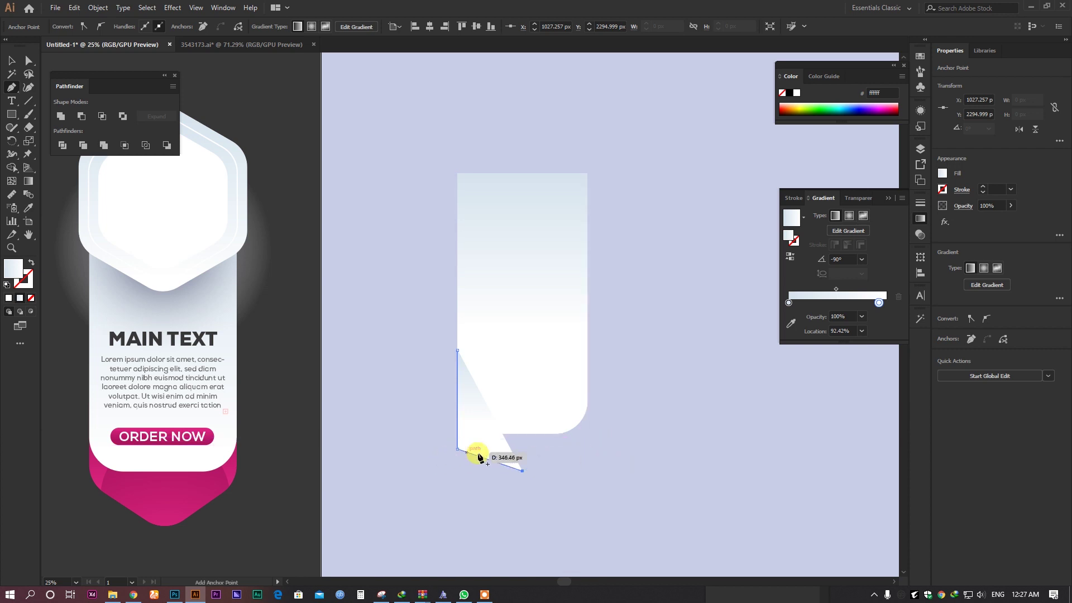
left_click(13, 66)
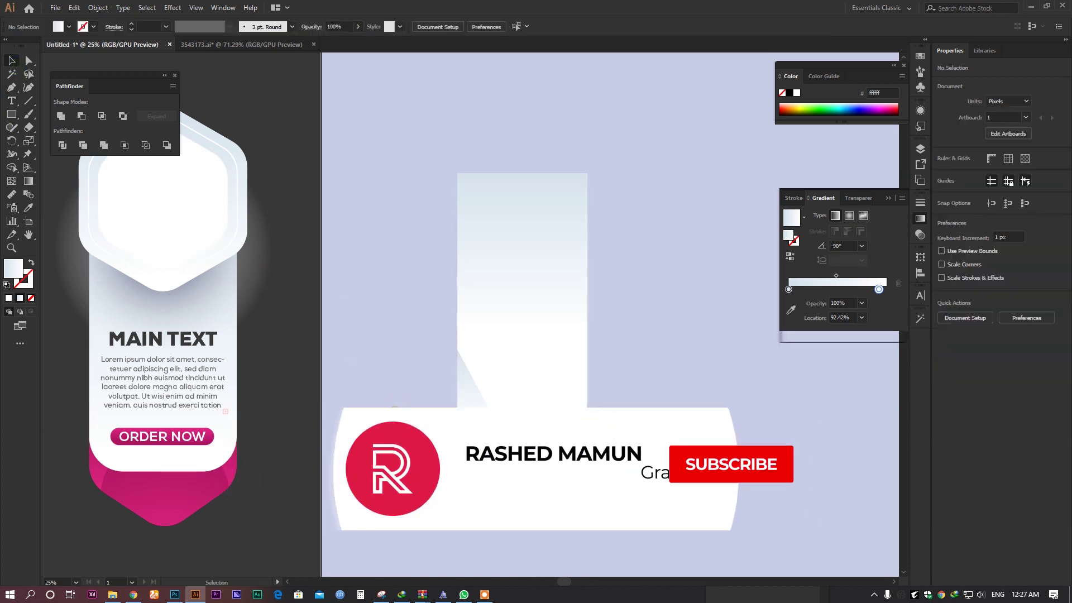
Reflect a copy of the half-tip path across the vertical axis and place it against the original's right side.
right_click(464, 427)
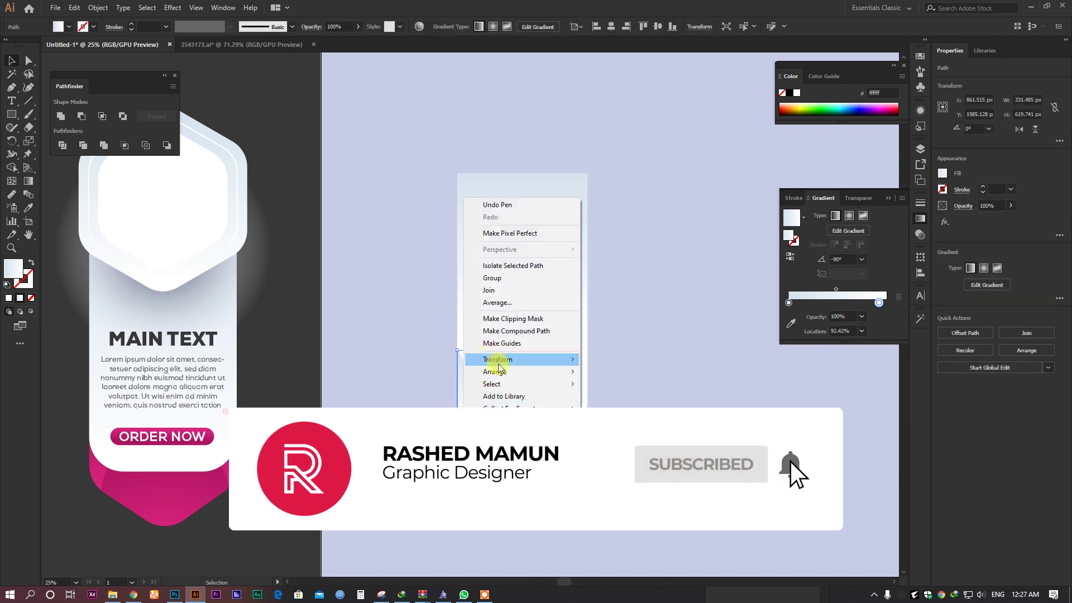
mouse_move(514, 359)
left_click(602, 401)
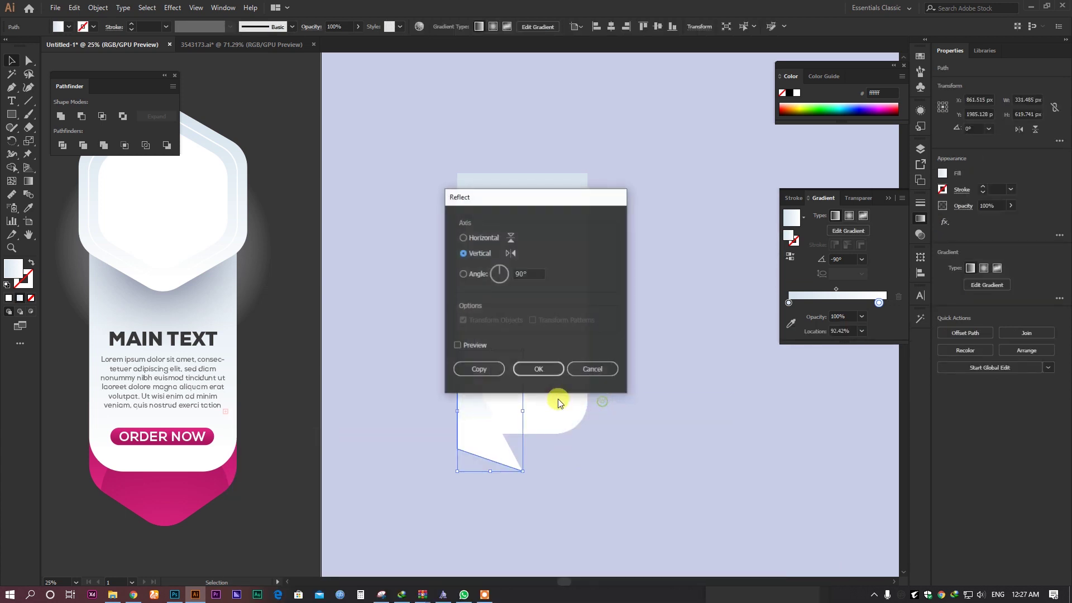
left_click(486, 366)
left_click(484, 594)
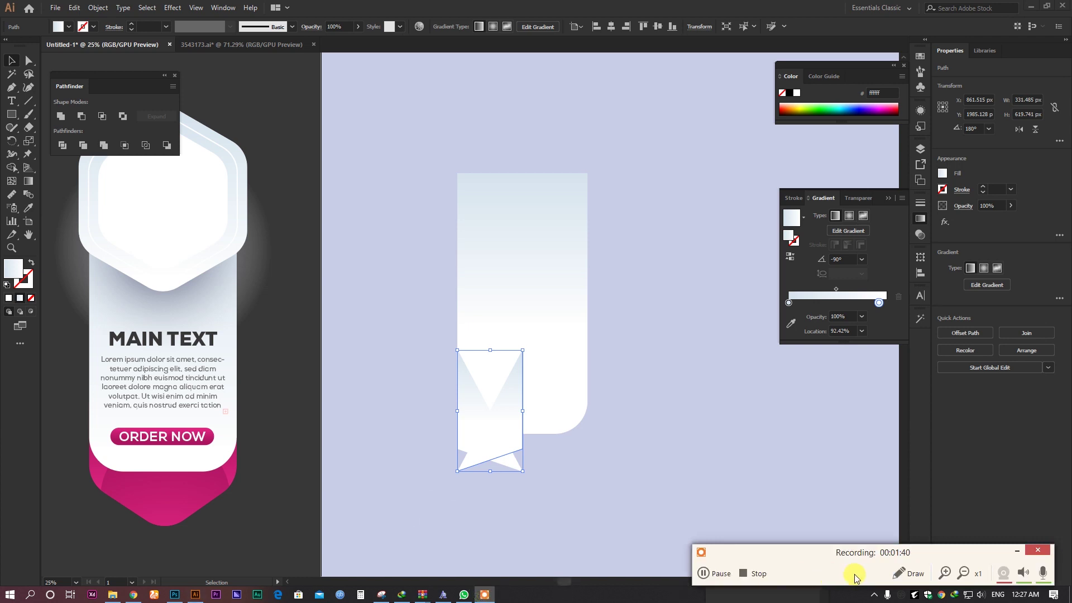
left_click(1014, 551)
left_click_drag(498, 433, 563, 433)
Join the two mirrored half-tip paths into one pointed shape.
left_click(497, 455, "shift")
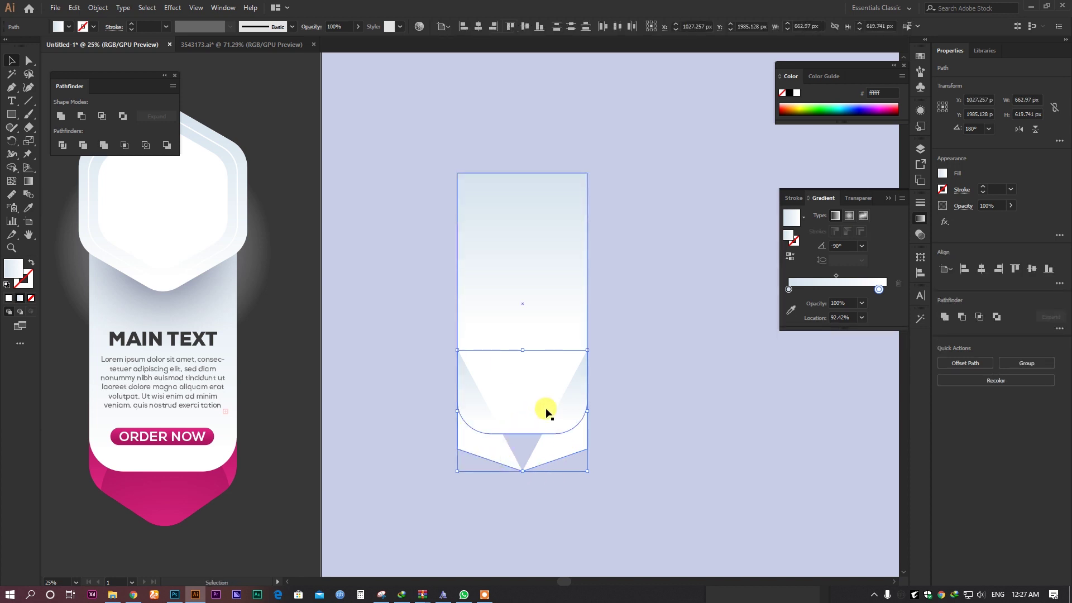
left_click(97, 7)
mouse_move(120, 261)
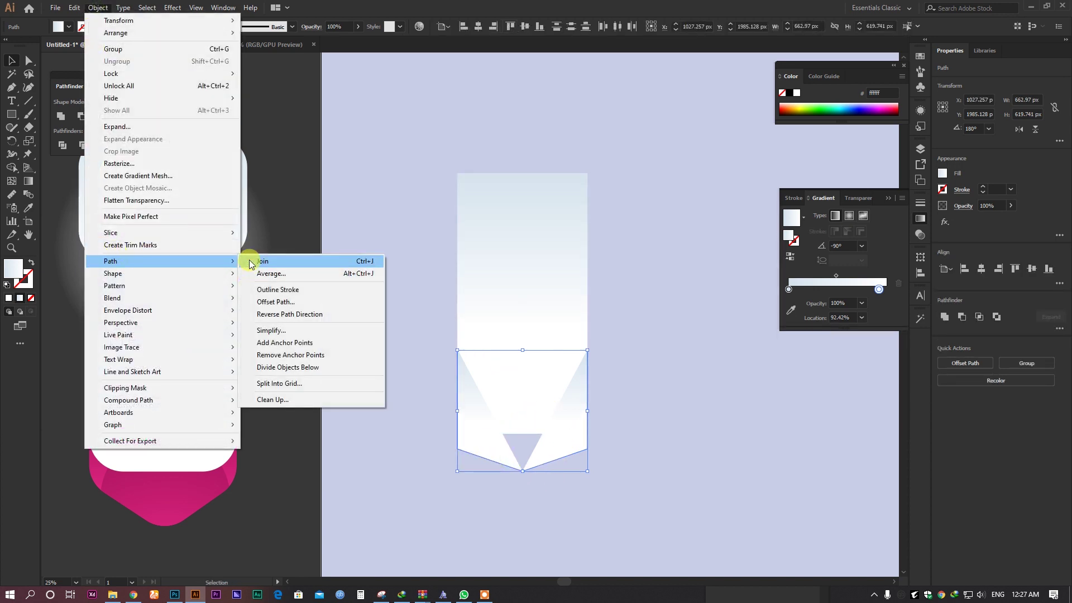
left_click(261, 261)
scroll(418, 385, "right", 1)
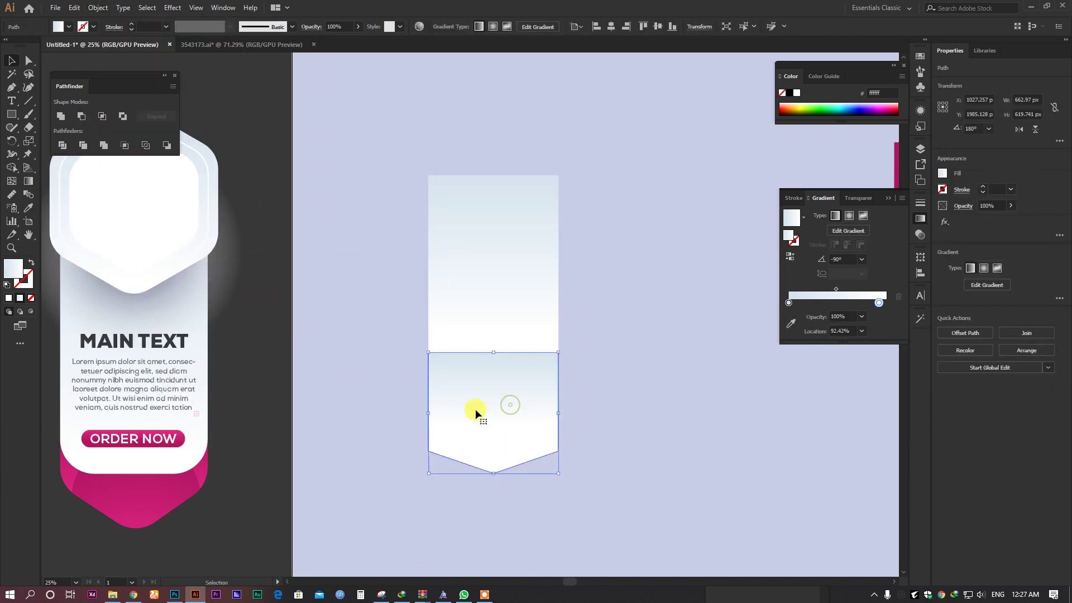
Copy the pink gradient from the reference banner's bottom tip onto the new pointed shape.
left_click(28, 211)
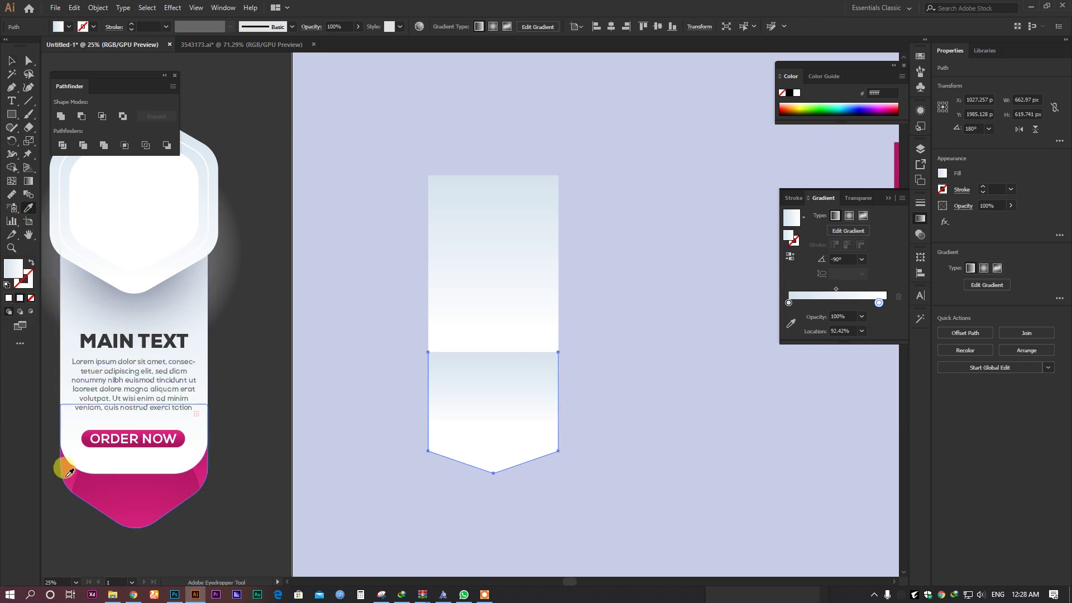
left_click(64, 463)
left_click(12, 60)
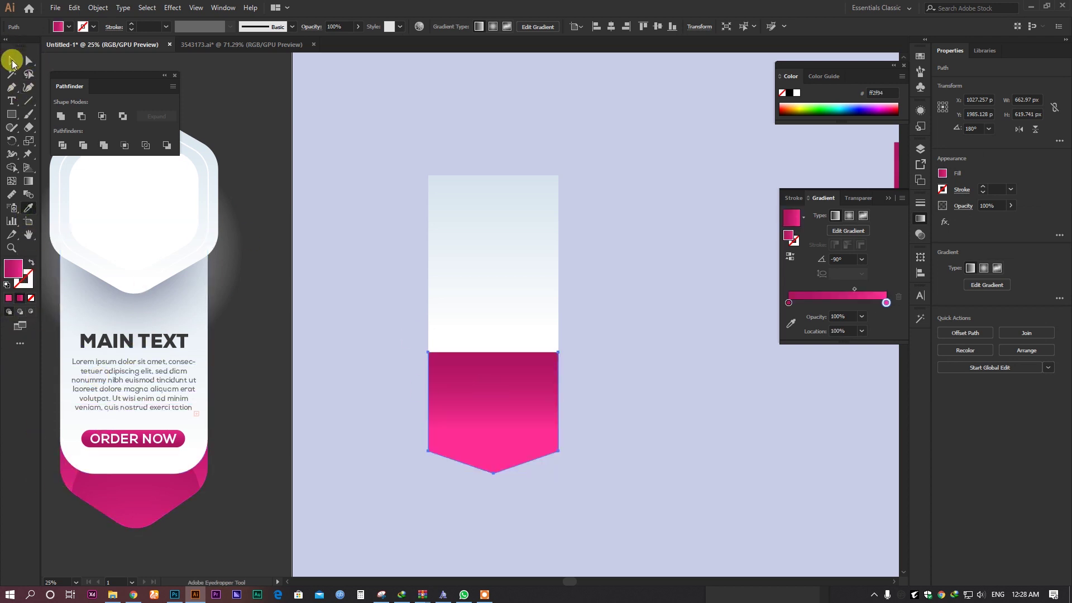
left_click(340, 331)
Examine the pink, blue and purple gradient swatches against the pointed shape's fill, and select the pointed shape.
left_click_drag(539, 450, 498, 444)
left_click(431, 392)
left_click_drag(563, 345, 285, 406)
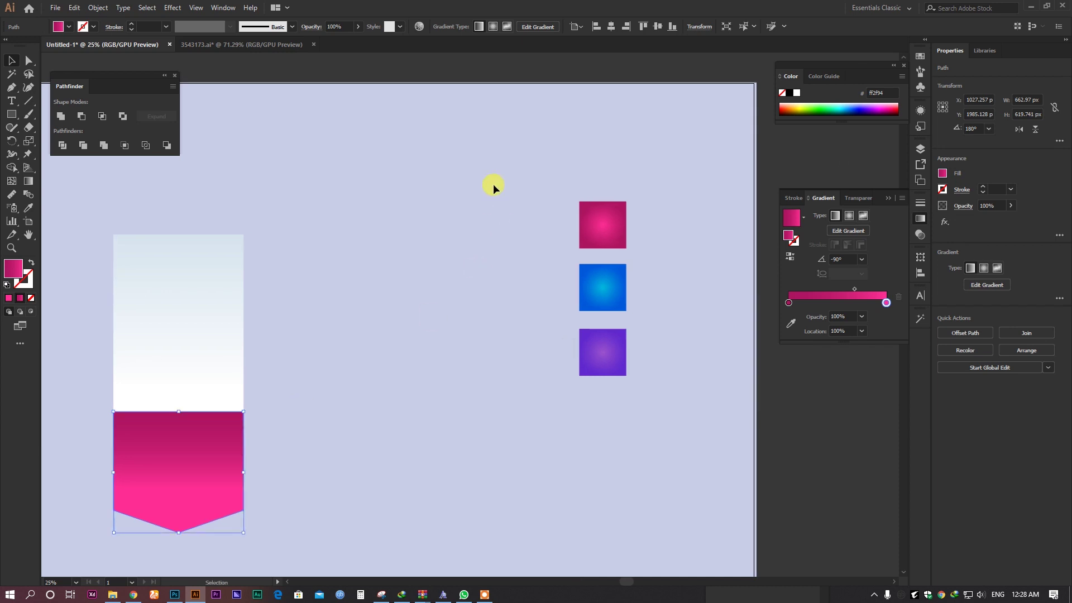
left_click_drag(494, 184, 698, 435)
left_click_drag(491, 400, 553, 323)
left_click_drag(481, 359, 516, 380)
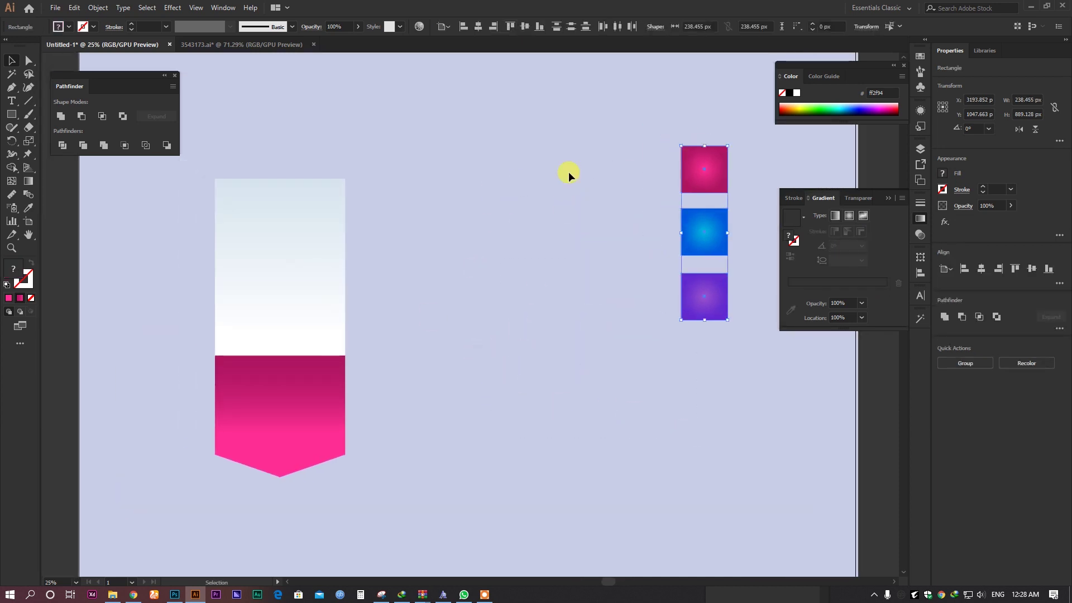
left_click(703, 158)
left_click(269, 417)
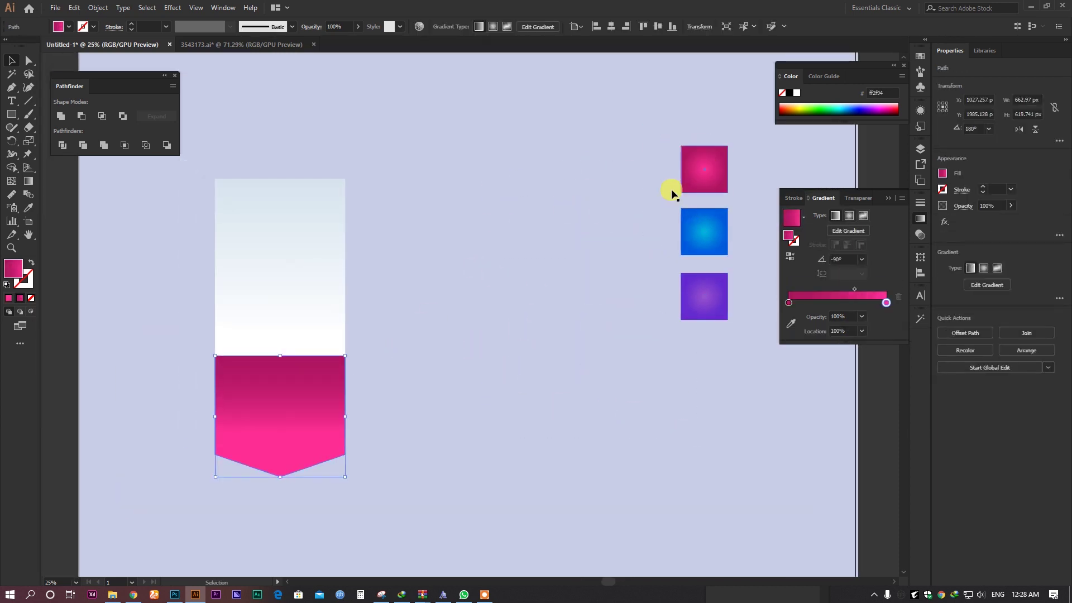
Copy the pink radial swatch's gradient onto the pointed shape and change the gradient type to linear.
left_click(28, 207)
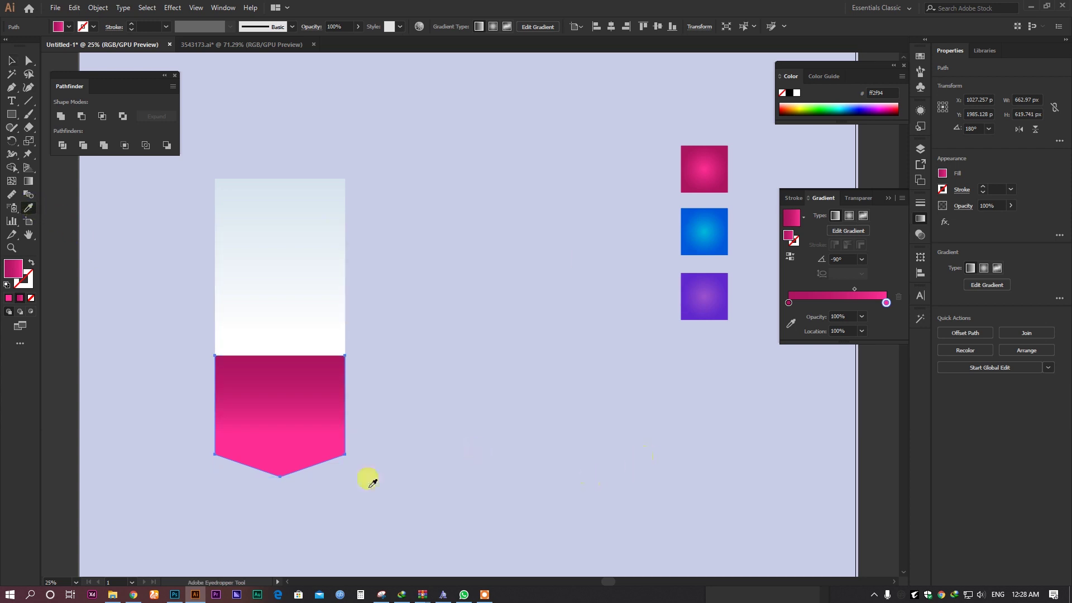
left_click(700, 161)
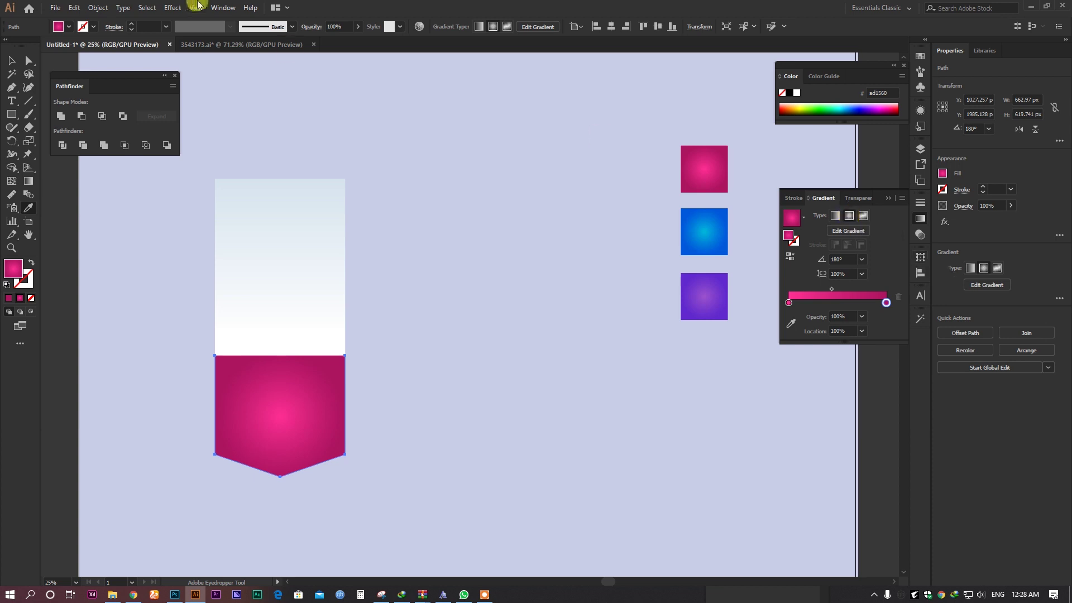
left_click(226, 5)
left_click(219, 6)
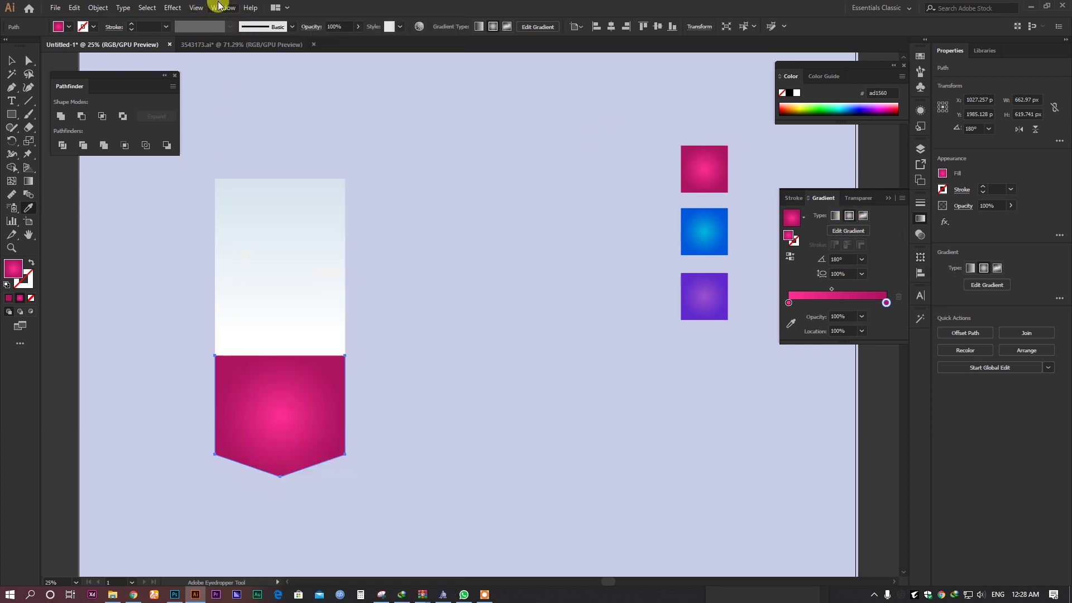
left_click(836, 216)
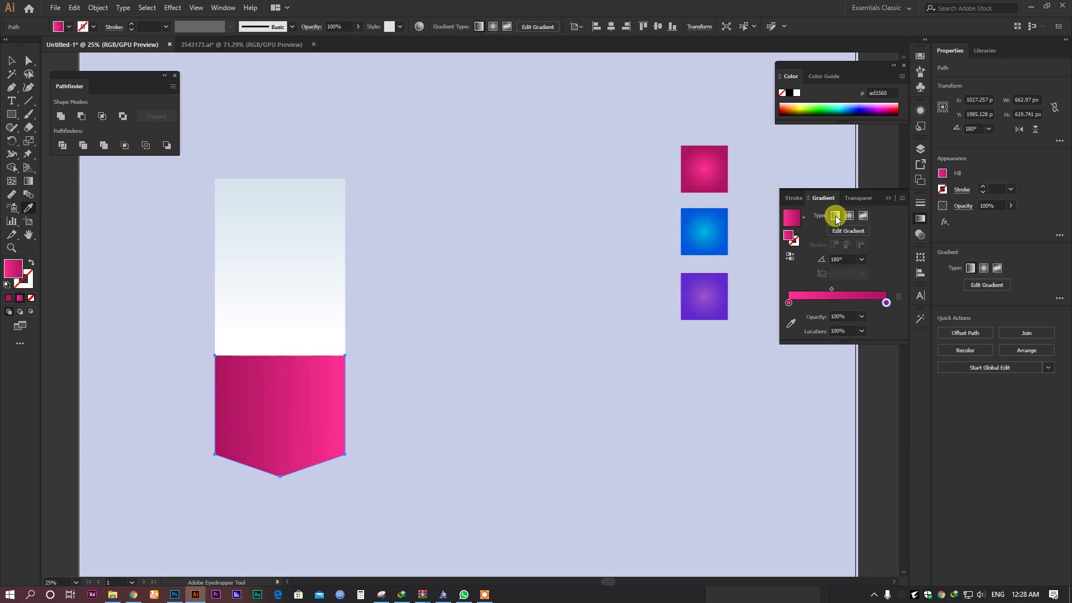
Redirect the pointed shape's gradient to run vertically, from bright pink above to dark pink at the tip.
left_click(28, 181)
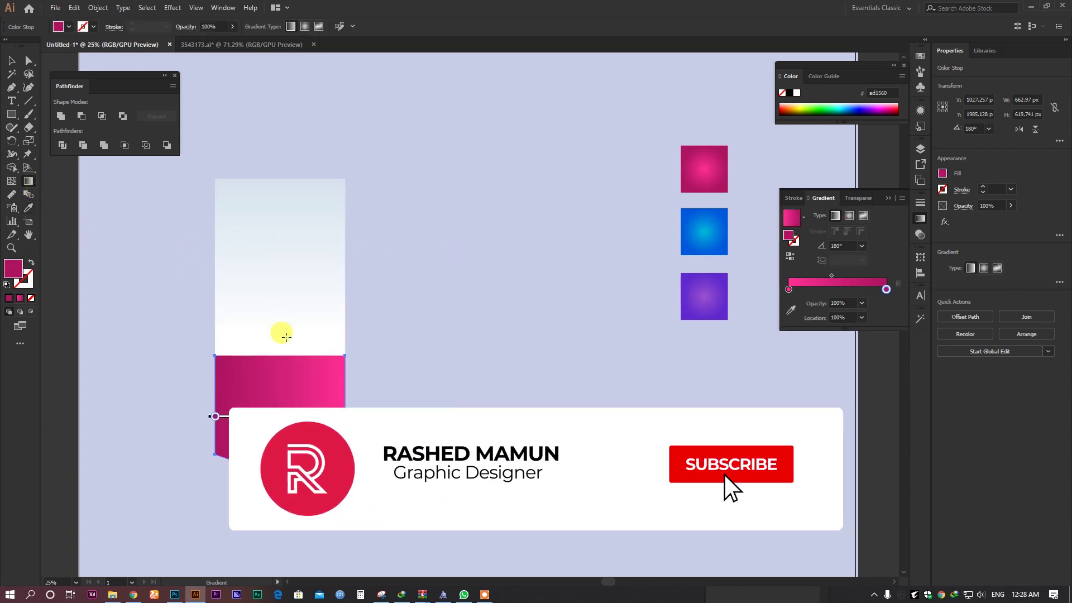
left_click_drag(286, 337, 285, 420)
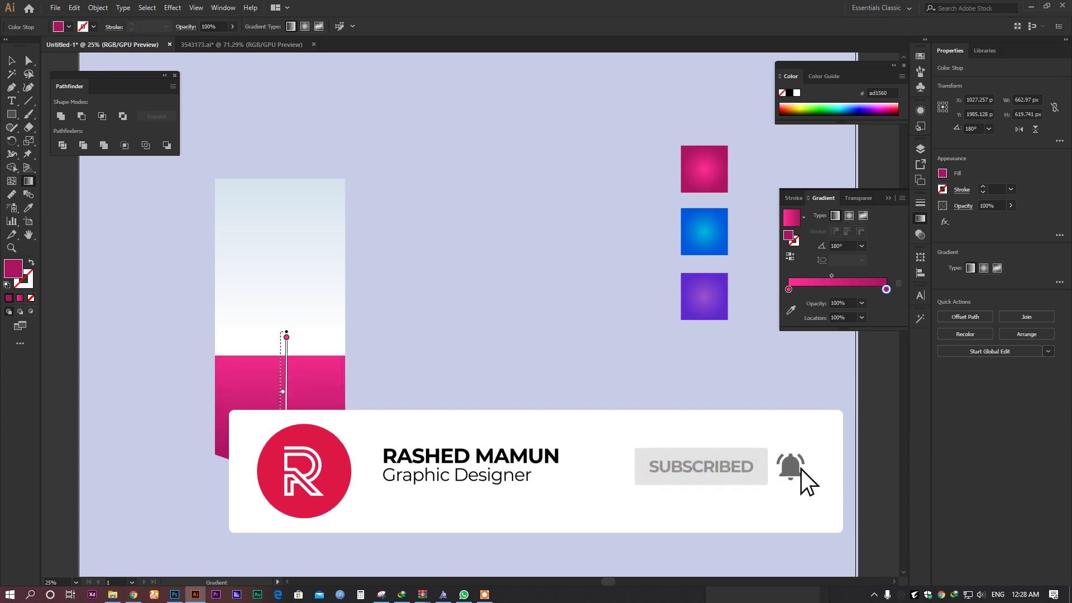
left_click_drag(280, 516, 282, 355)
left_click_drag(286, 311, 284, 463)
left_click(12, 61)
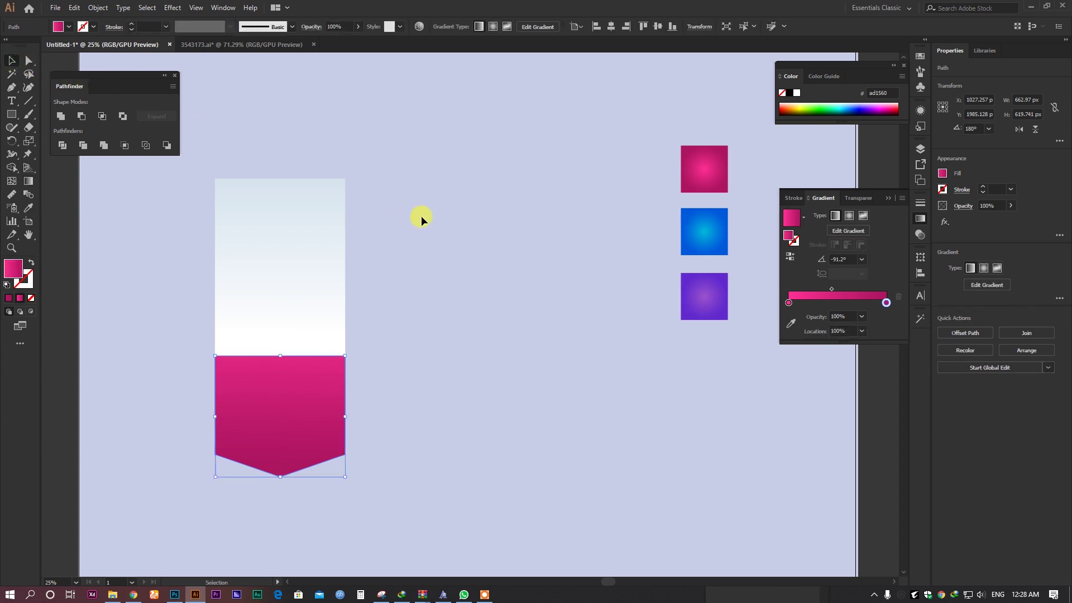
left_click(421, 220)
Bring the white gradient rectangle to the front of the pink pointed shape.
left_click_drag(419, 231, 517, 186)
right_click(376, 230)
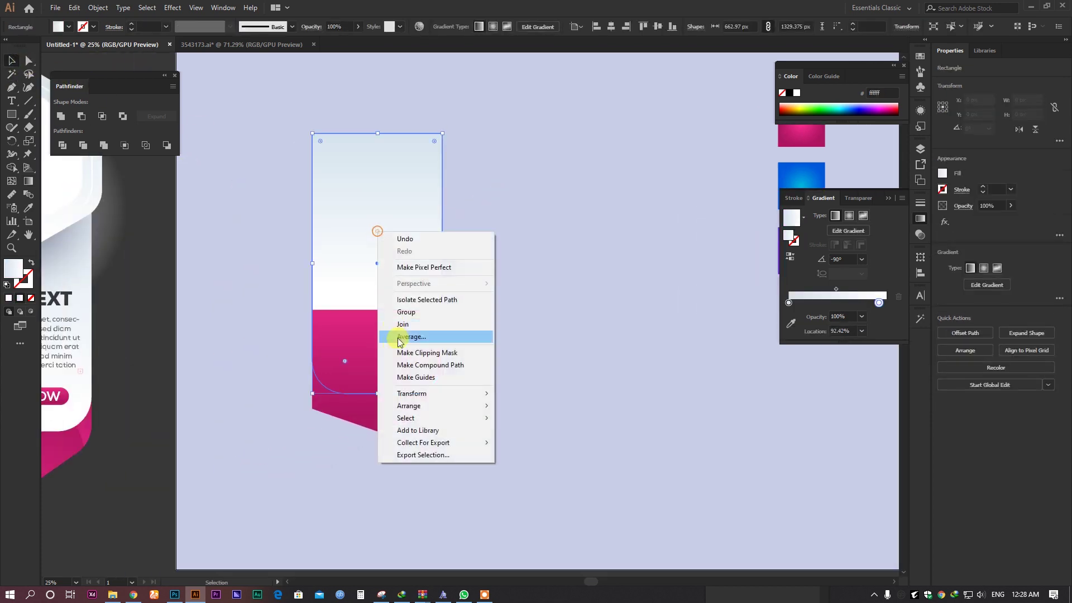
left_click(428, 404)
left_click(525, 418)
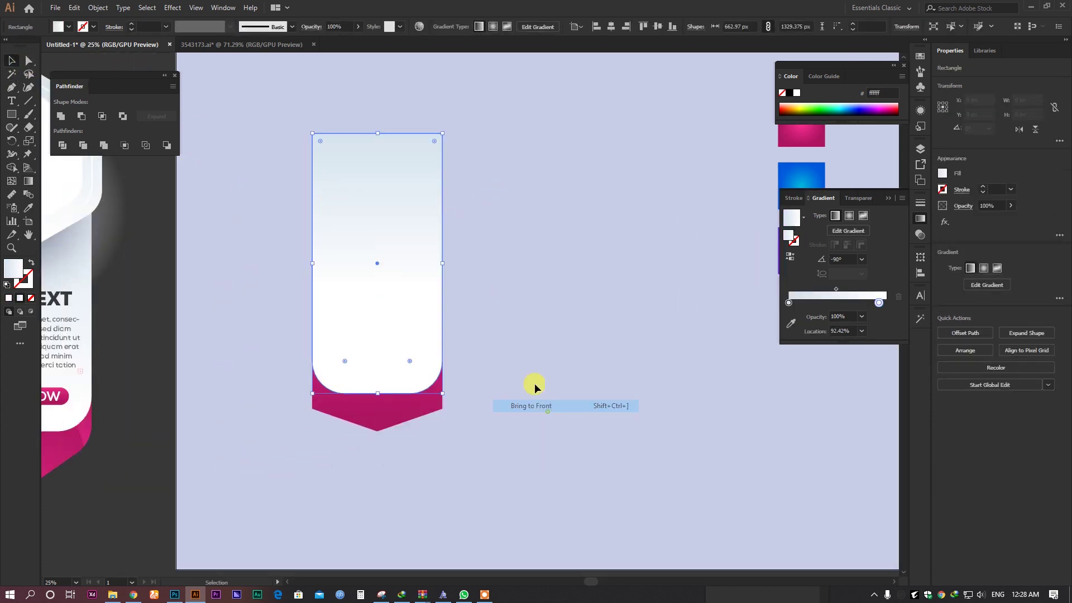
left_click(507, 292)
Round the pointed shape's two lower side corners together to a radius of about 138 px.
left_click_drag(181, 283, 261, 275)
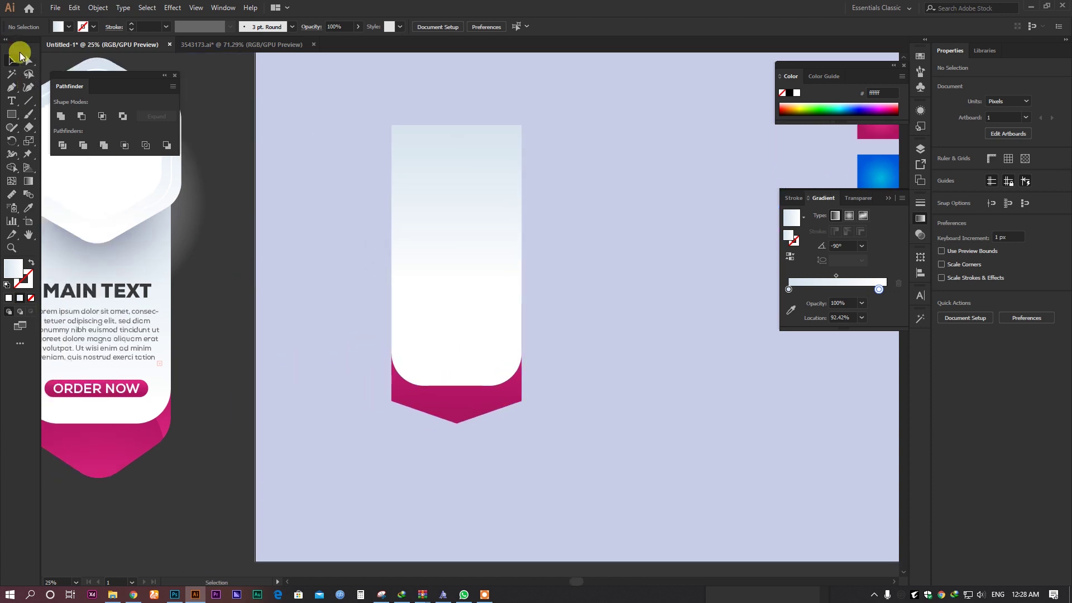
left_click(25, 59)
left_click(392, 400)
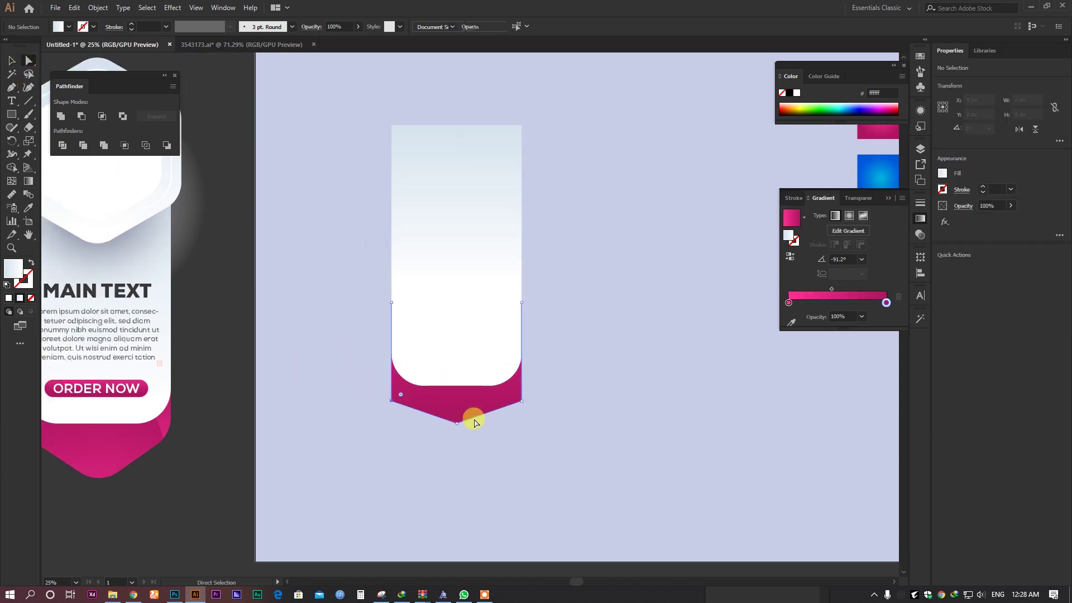
left_click(522, 400, "shift")
left_click_drag(512, 397, 491, 376)
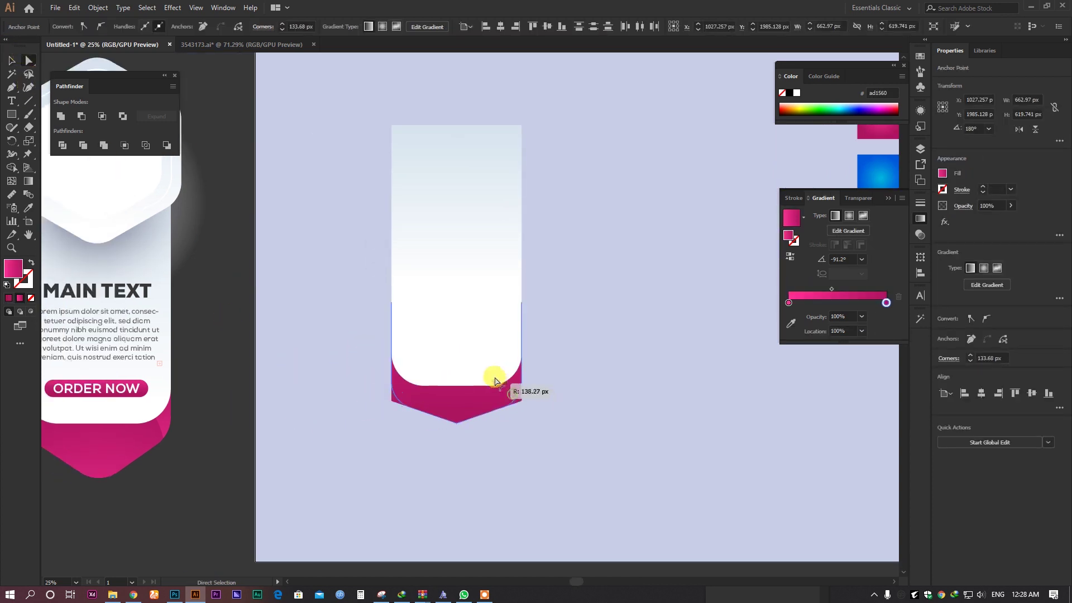
left_click(608, 356)
Round the bottom tip of the pink pointed shape slightly, like the tip of the reference banner.
left_click_drag(508, 417, 539, 427)
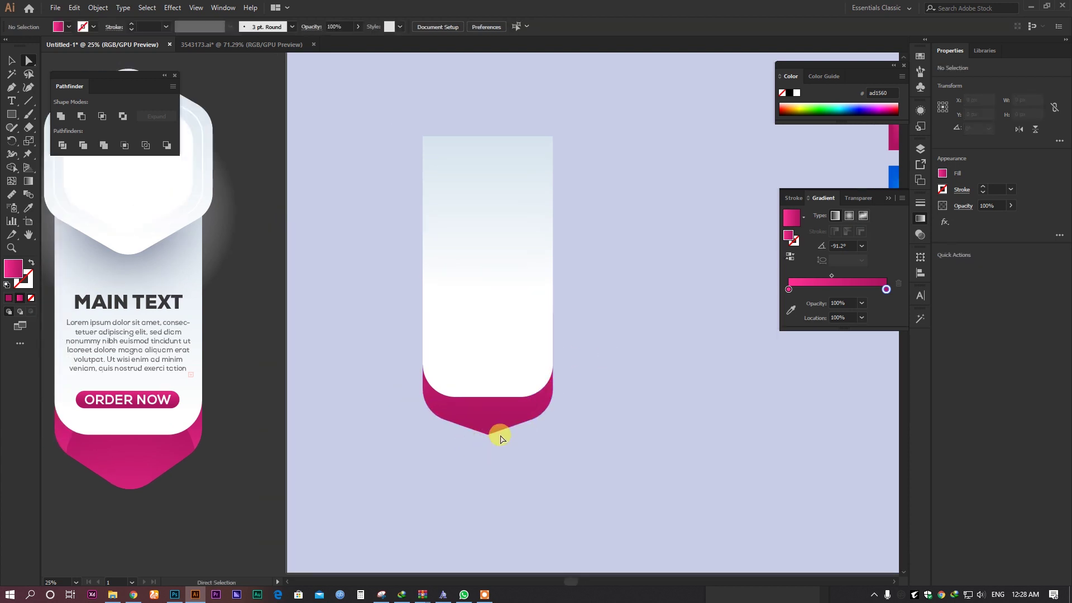
scroll(489, 444, "up", 3)
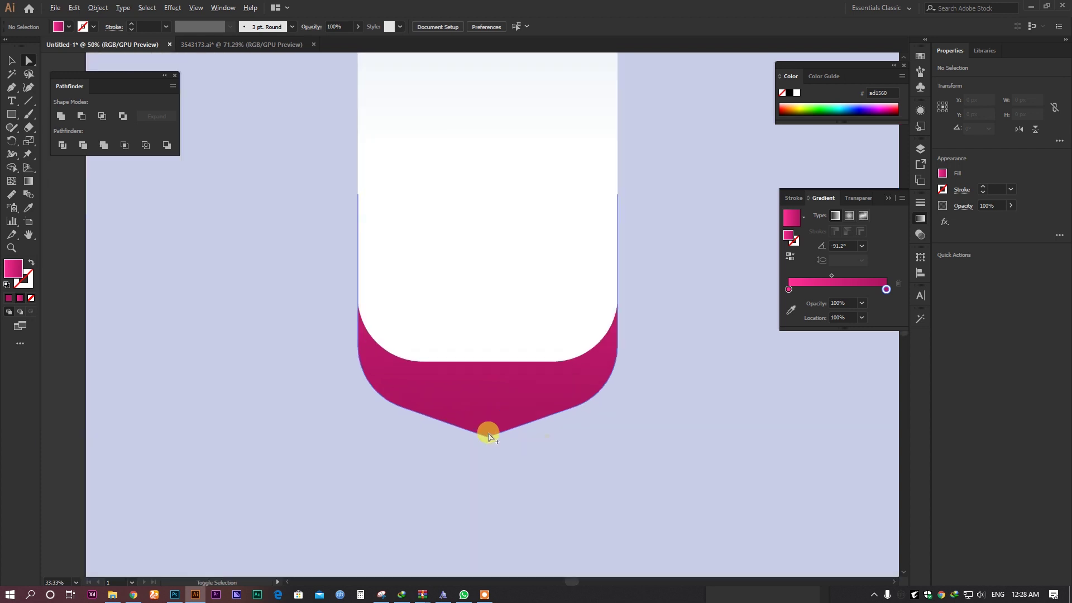
left_click_drag(505, 442, 537, 447)
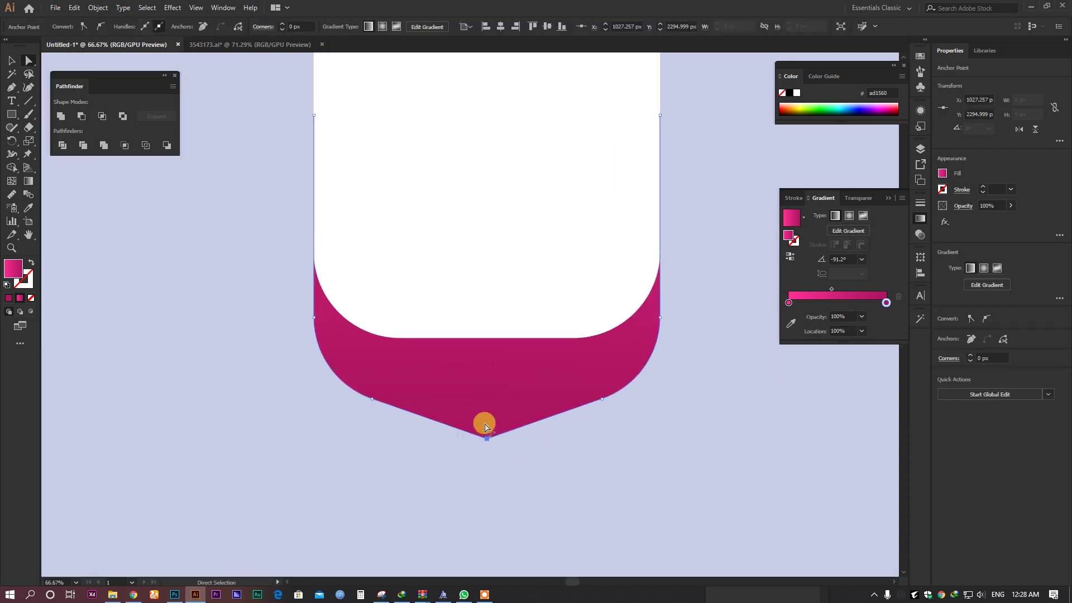
left_click_drag(485, 424, 492, 398)
left_click(527, 475)
scroll(451, 434, "down", 3)
left_click_drag(595, 440, 660, 407)
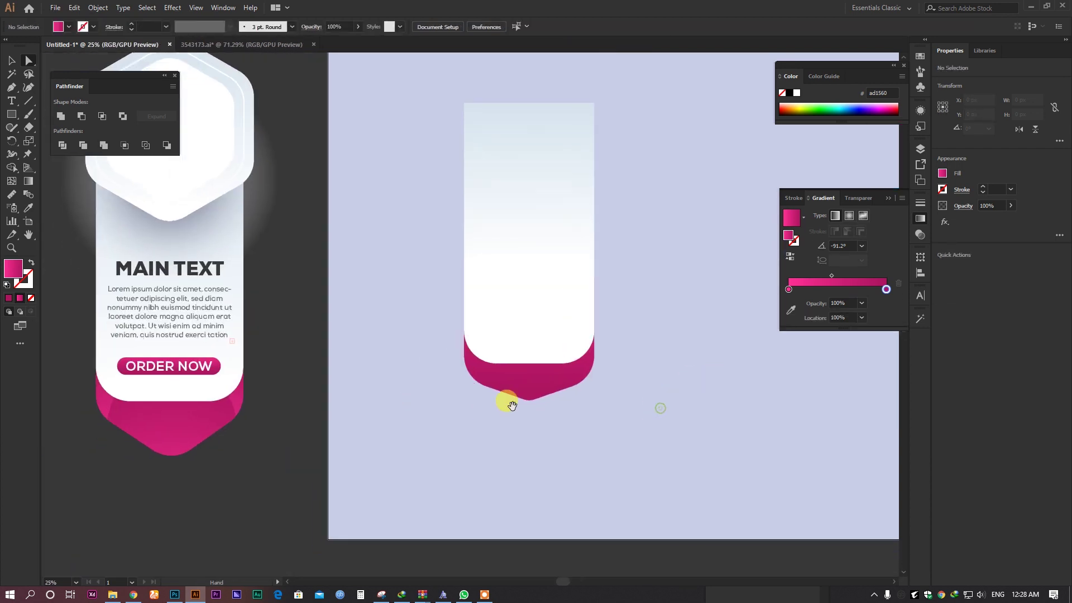
left_click(364, 221)
left_click(11, 59)
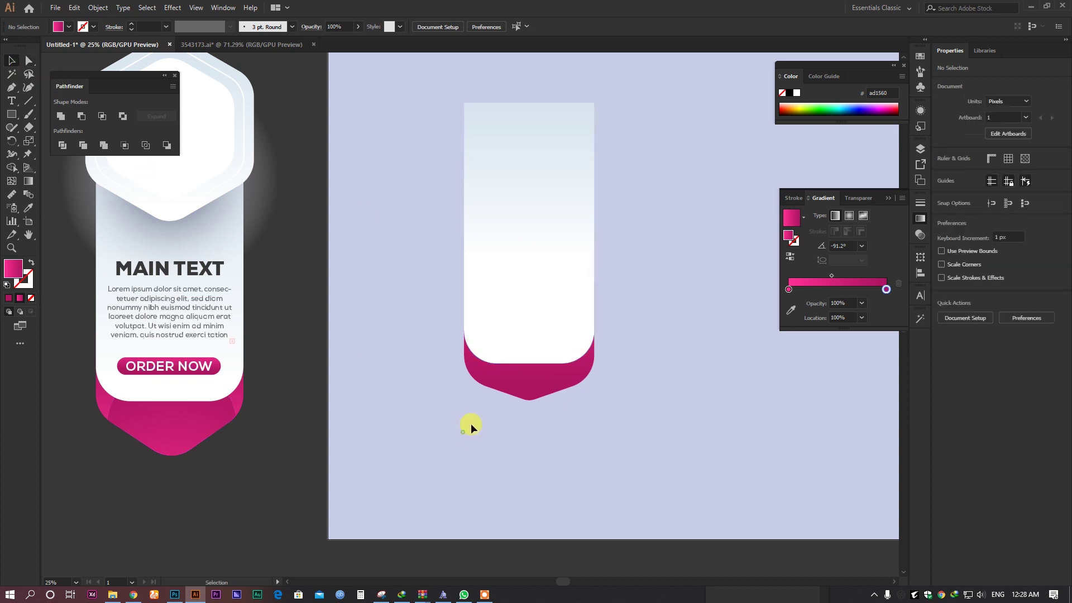
left_click_drag(522, 380, 568, 384)
left_click(690, 388)
left_click_drag(663, 338, 642, 364)
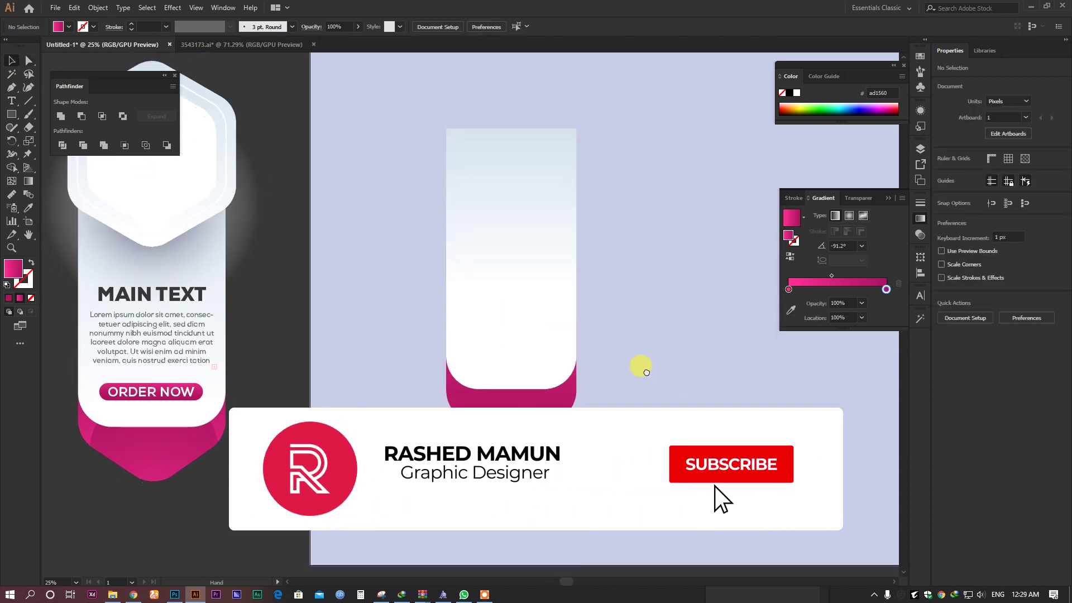
left_click_drag(512, 407, 540, 405)
left_click_drag(462, 328, 400, 330)
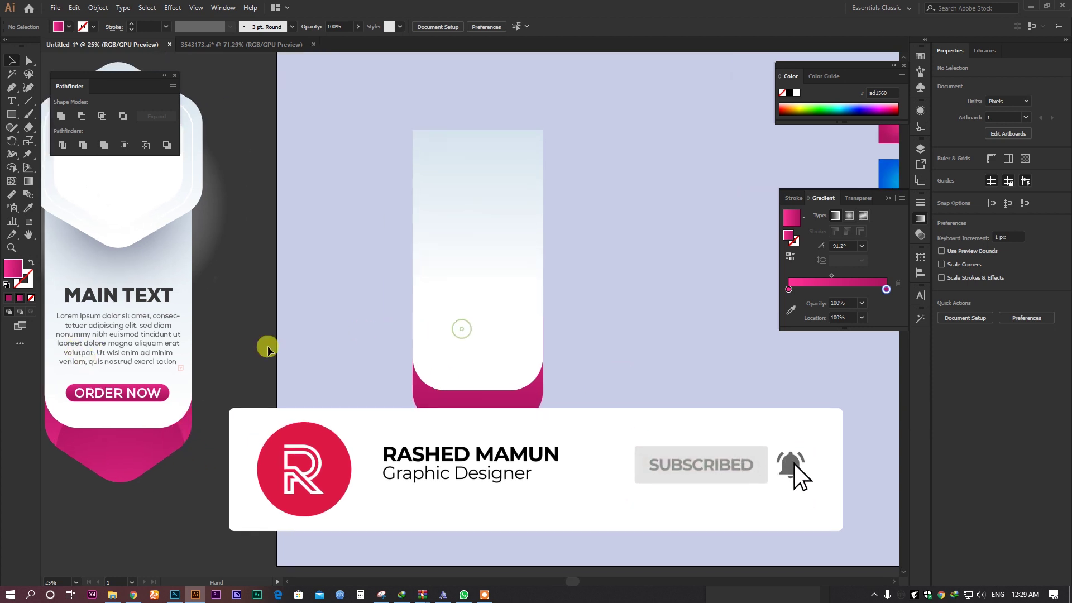
Draw a circle about 633 px across over the pink tip and centre it horizontally on the white rectangle.
left_click_drag(11, 111, 44, 144)
left_click_drag(427, 353, 550, 471)
left_click(11, 60)
left_click(441, 239, "shift")
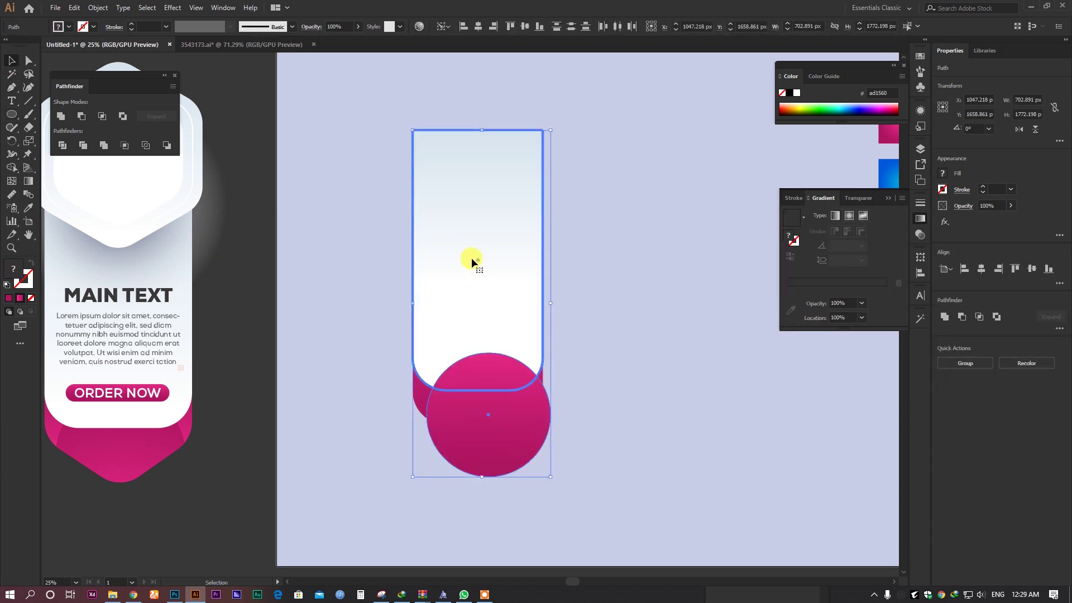
left_click(519, 417)
left_click(483, 229, "shift")
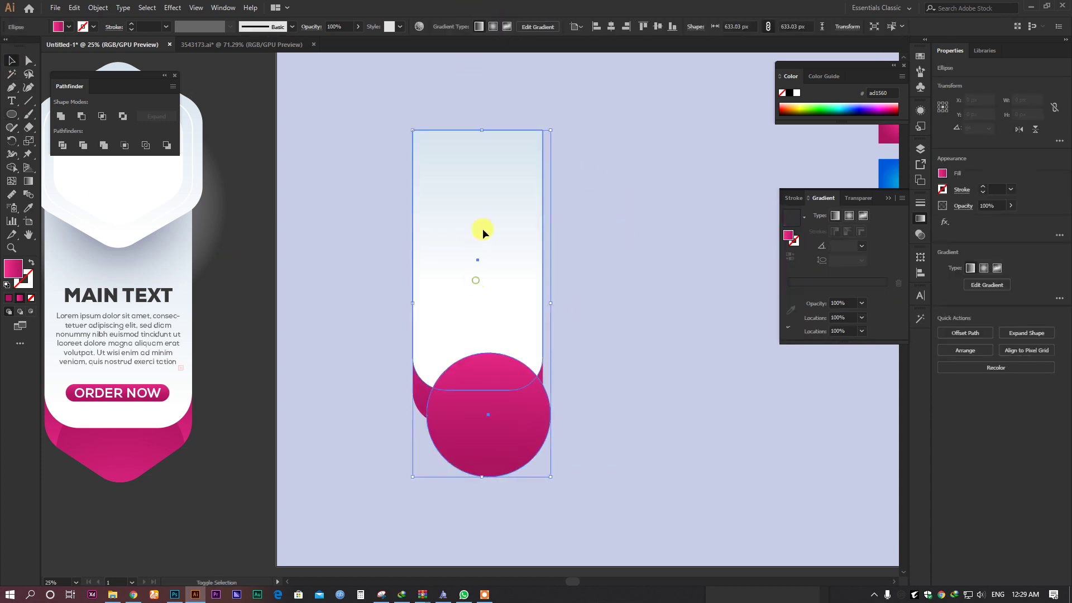
left_click(477, 27)
left_click(587, 299)
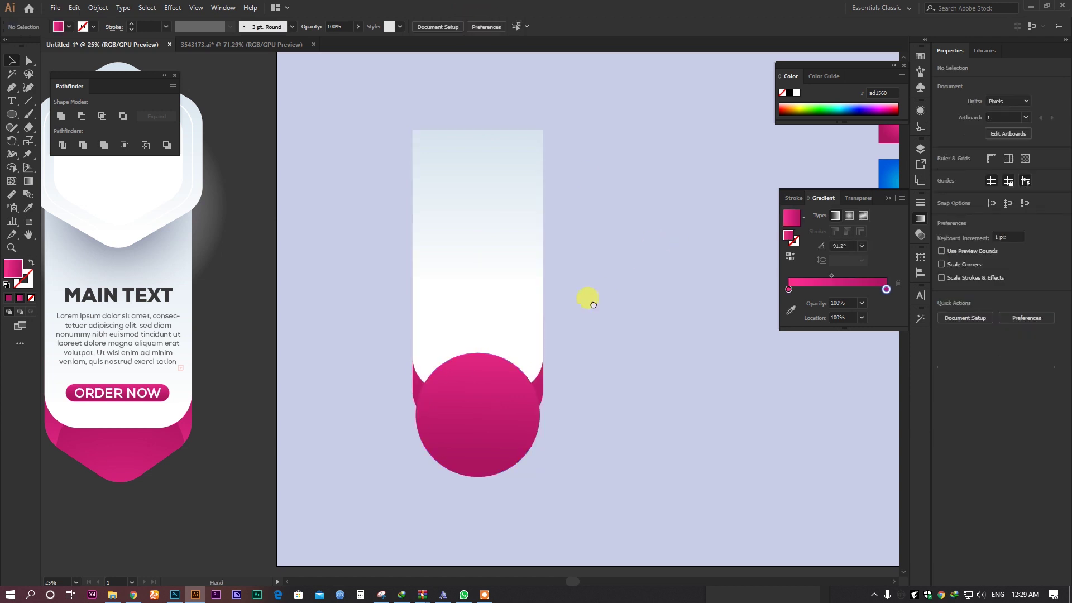
Bring the white rectangle in front of the pink circle.
left_click_drag(587, 299, 536, 276)
left_click(409, 397)
left_click(376, 343)
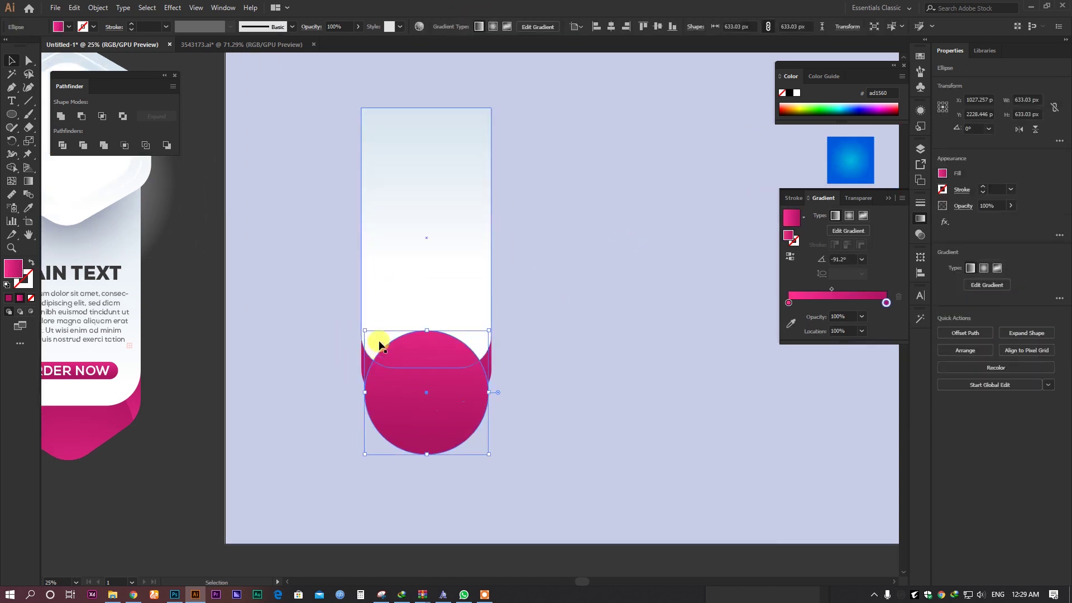
right_click(391, 274)
mouse_move(441, 448)
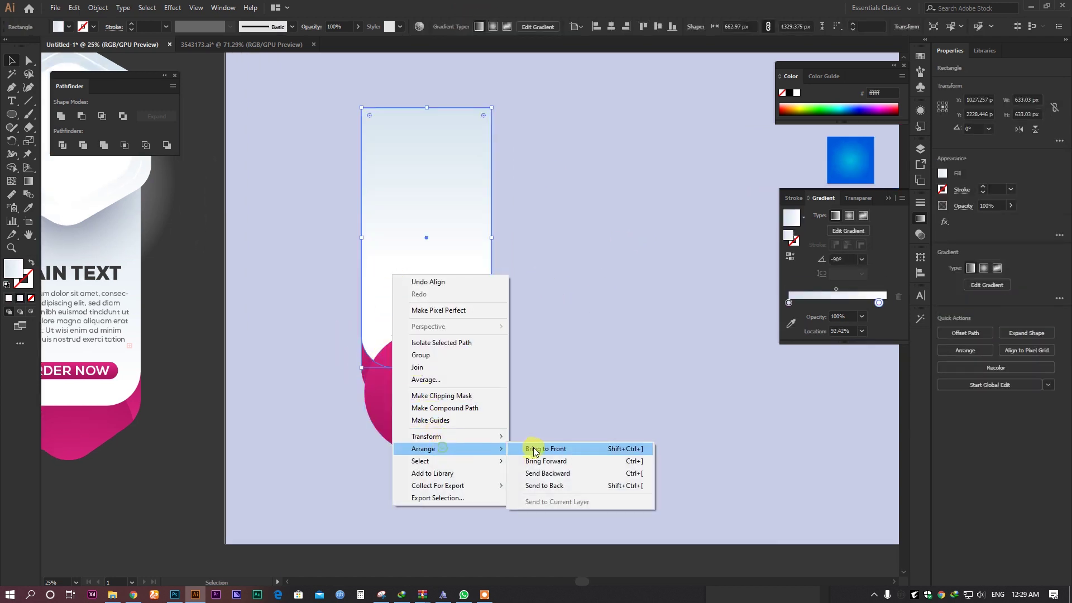
left_click(533, 444)
left_click(434, 424)
left_click(362, 375, "shift")
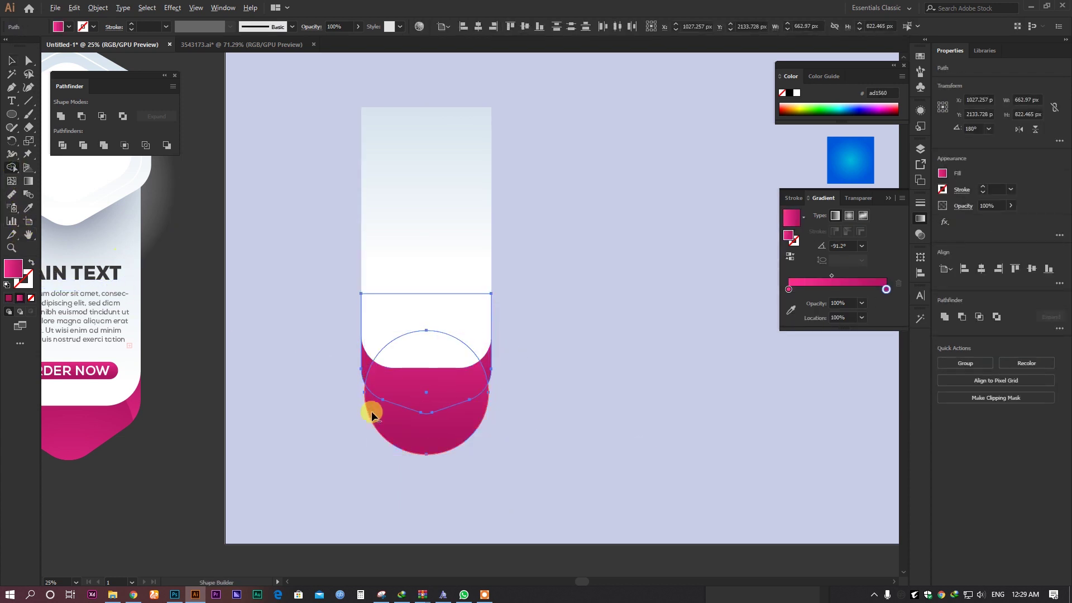
left_click(14, 167)
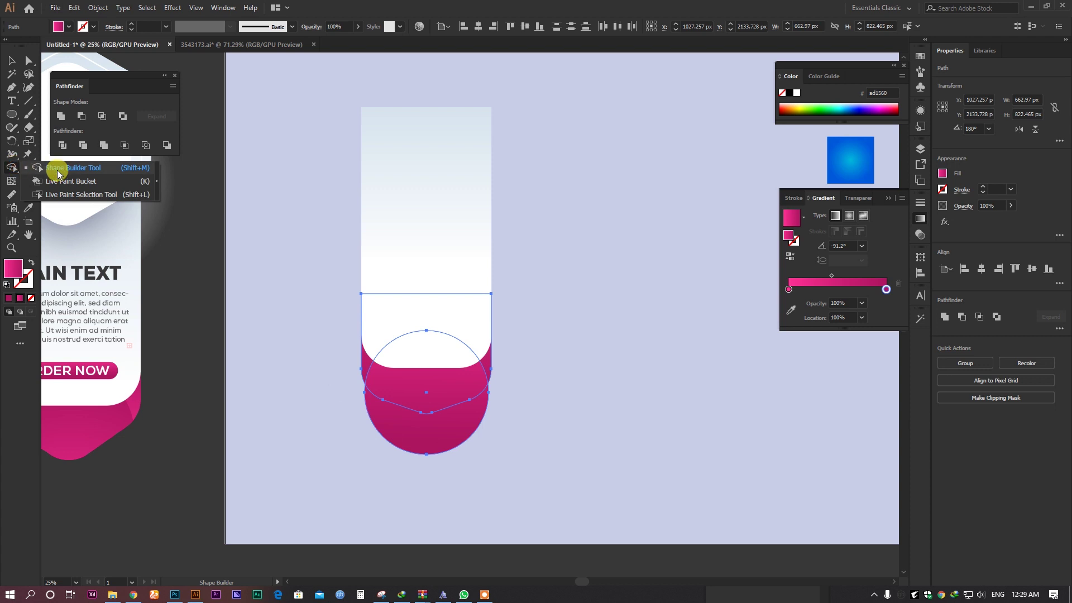
left_click(12, 61)
left_click(290, 269)
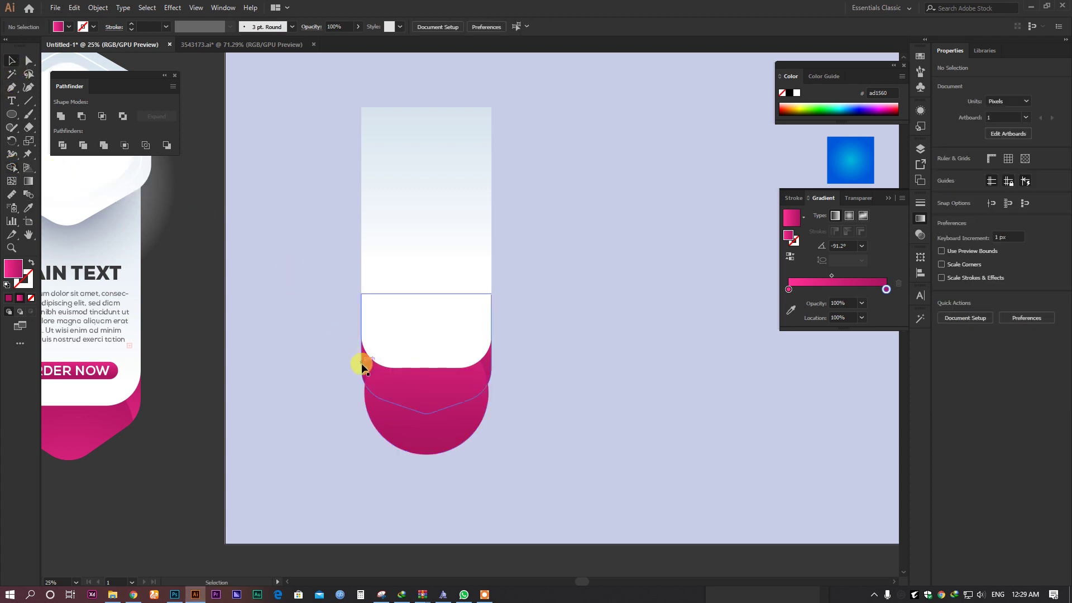
Remove the part of the circle outside the pink pointed shape with the Shape Builder.
left_click(362, 363)
left_click(411, 414, "shift")
left_click(10, 168)
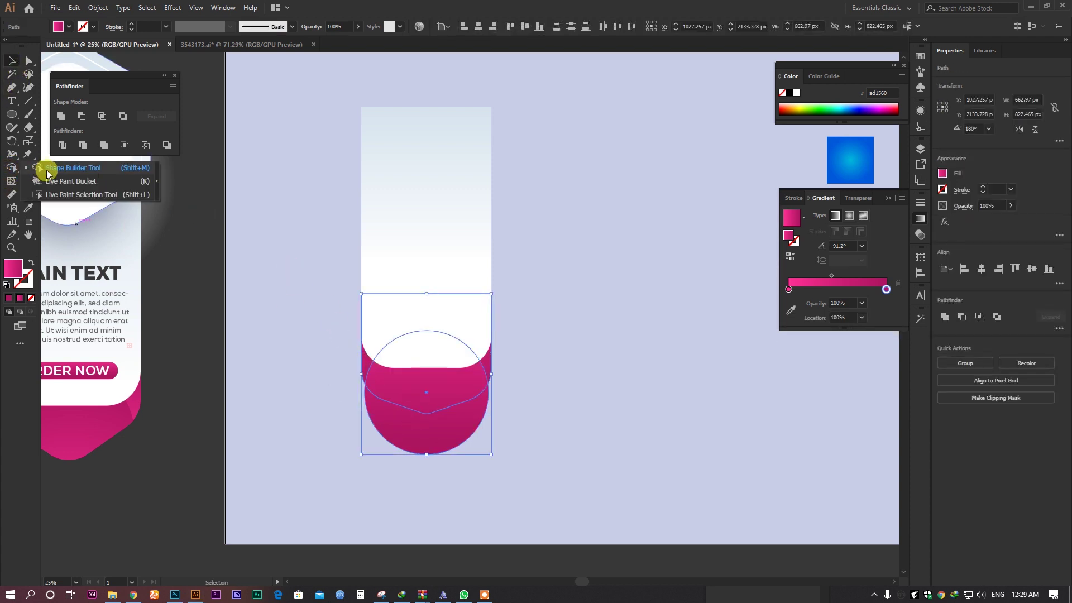
left_click(46, 170)
left_click(446, 429, "alt")
left_click(9, 59)
left_click(246, 338)
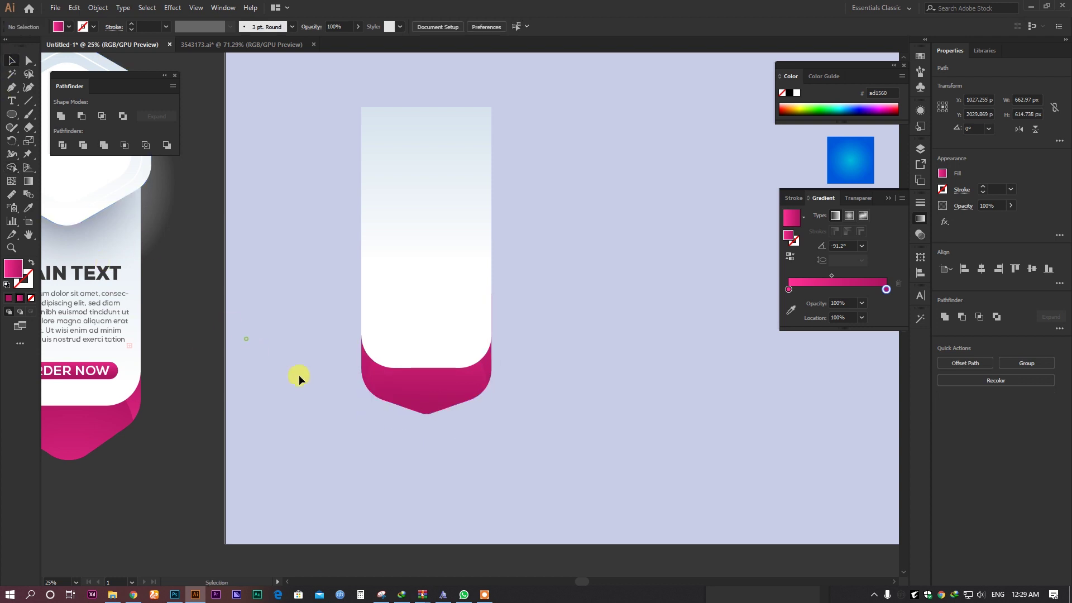
Shift the gradient of the circle's overlap piece downward so it is brighter than the pink shape behind it.
scroll(413, 405, "up", 1)
left_click(428, 378)
left_click(28, 182)
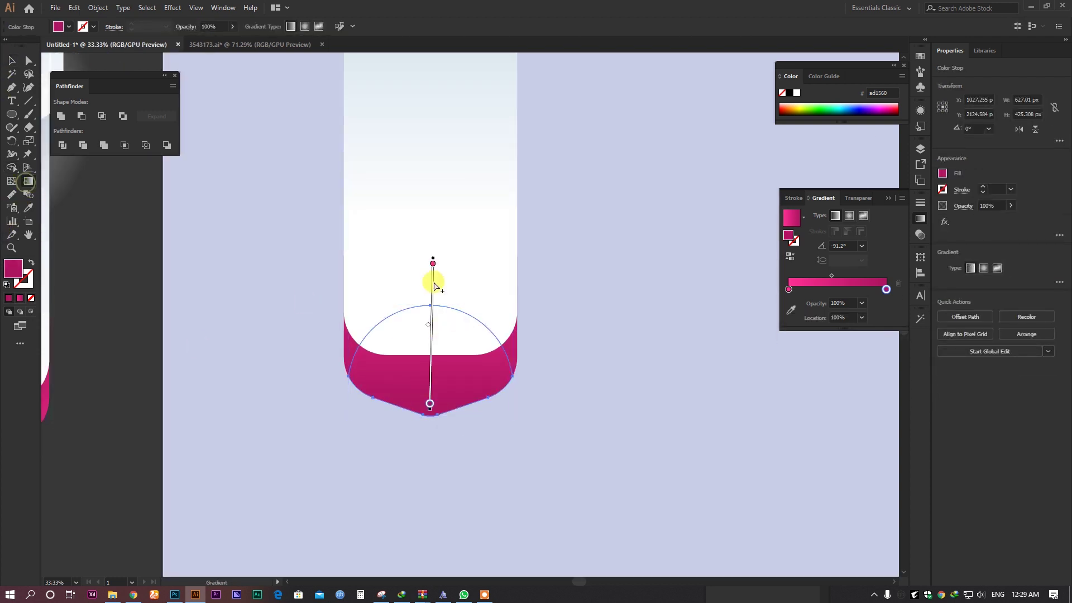
mouse_move(430, 280)
left_mouse_down()
mouse_move(433, 402)
mouse_move(433, 308)
mouse_move(432, 323)
left_mouse_up()
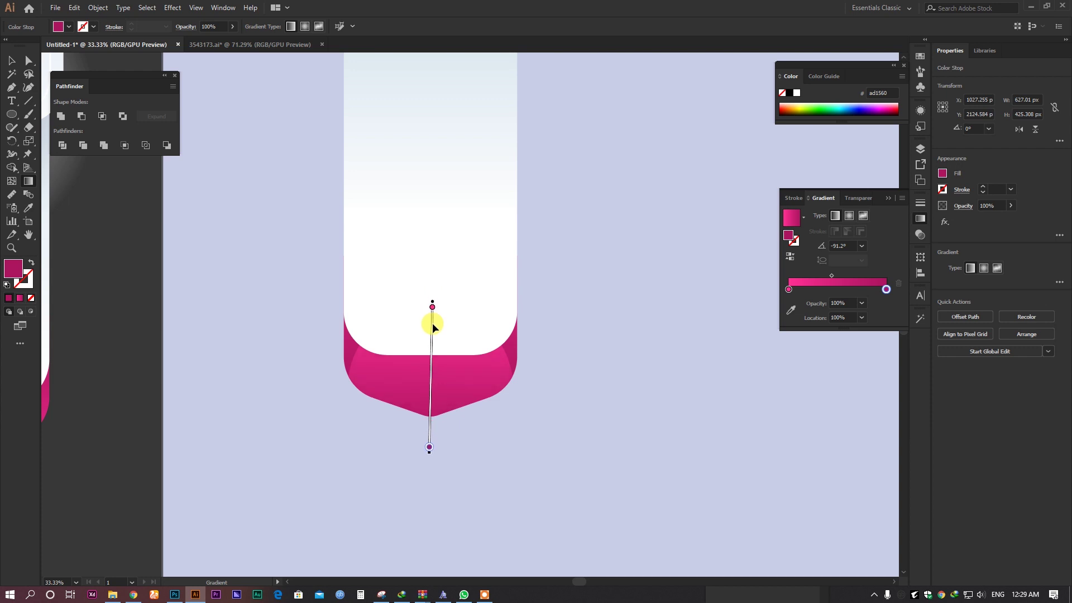
left_click(17, 66)
left_click(199, 407)
Create a hexagon 100 px wide just above the top edge of the white rectangle.
key("ctrl+minus")
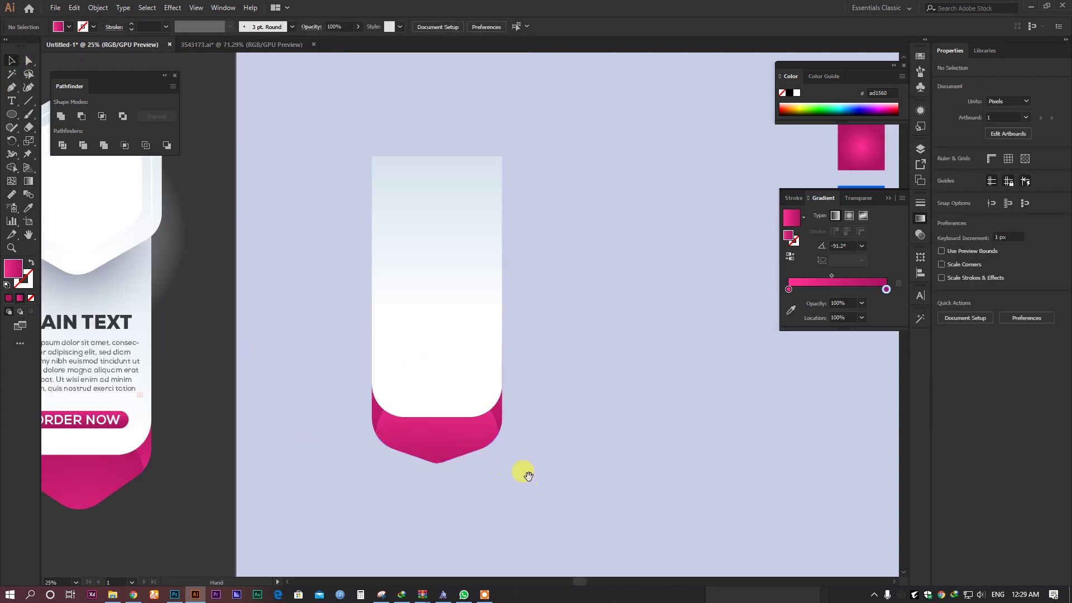
left_click_drag(528, 475, 593, 432)
left_click_drag(508, 367, 508, 464)
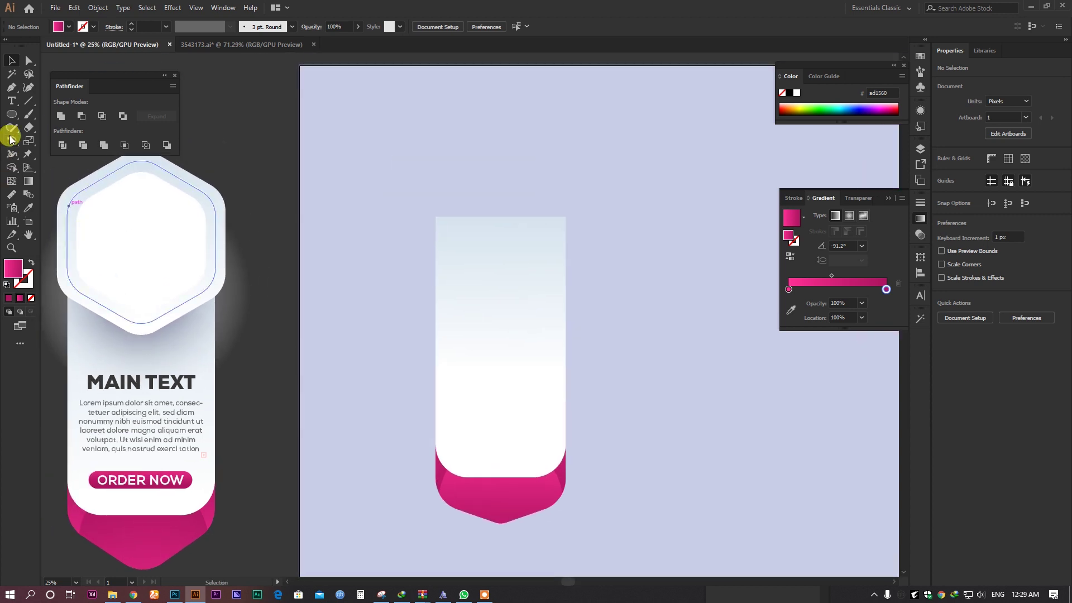
left_click_drag(11, 113, 44, 138)
left_click(56, 150)
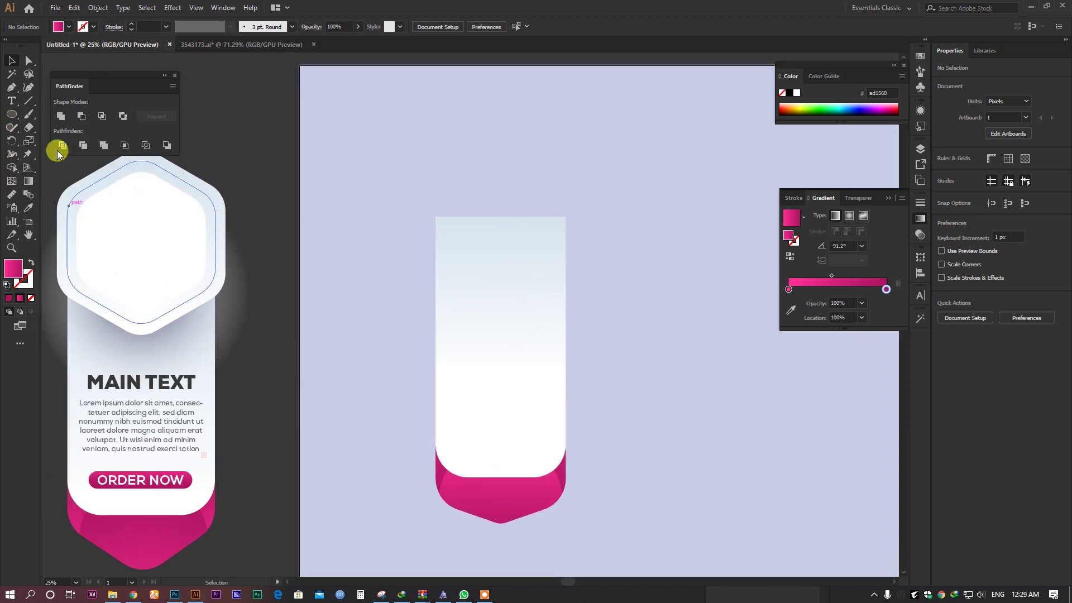
left_click(504, 200)
left_click(514, 317)
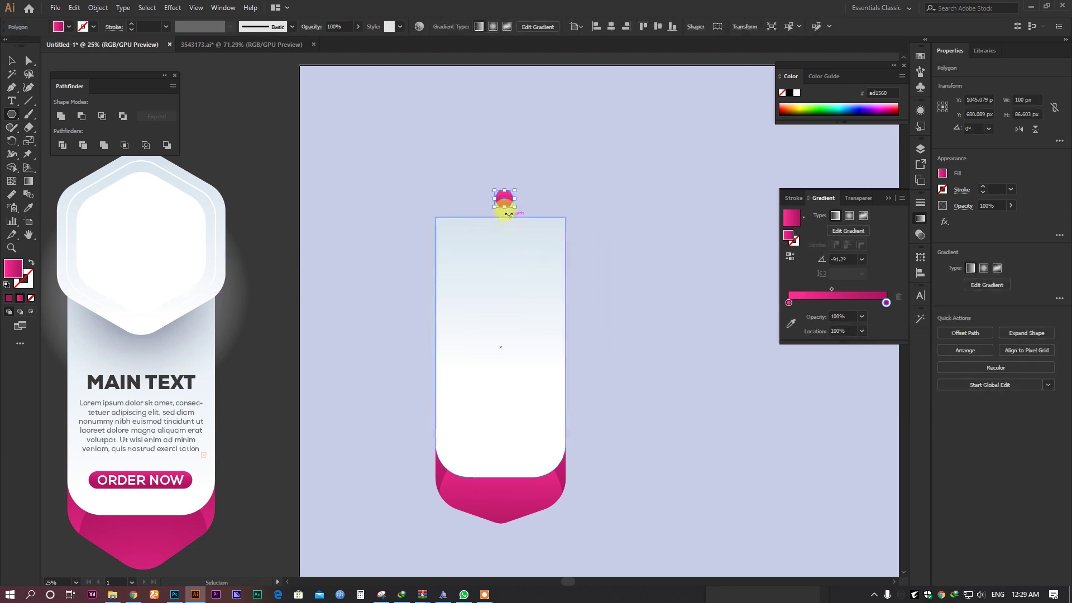
Undo the last hexagon and create a new one 100 px wide higher above the white rectangle.
key("ctrl+z")
left_click(505, 184)
left_click(508, 321)
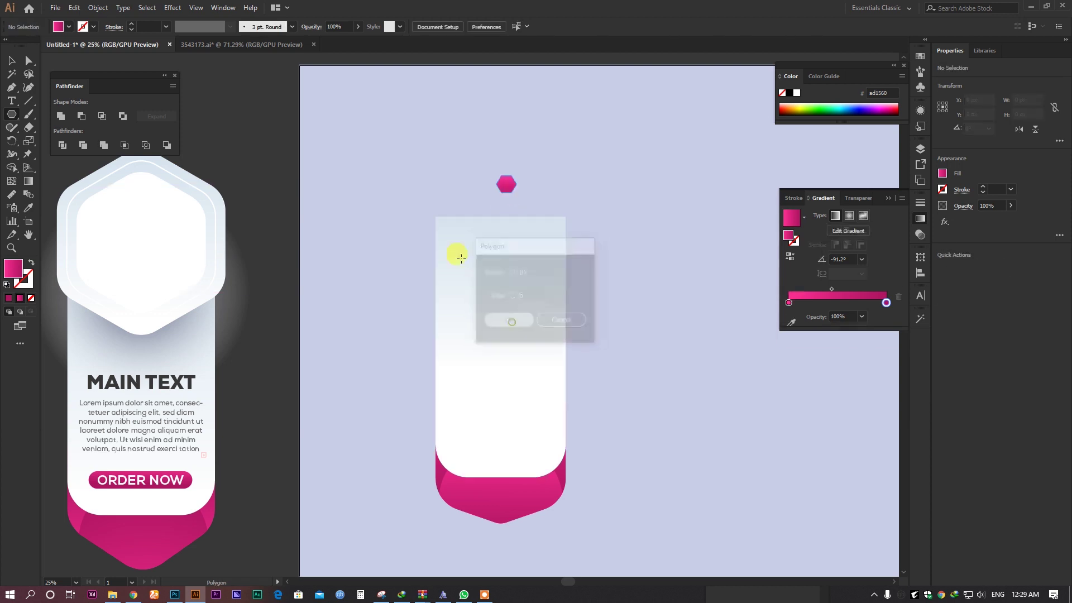
Rotate the hexagon to 270° and enlarge it to about 762 px wide, centred over the white rectangle's top edge.
left_click(11, 73)
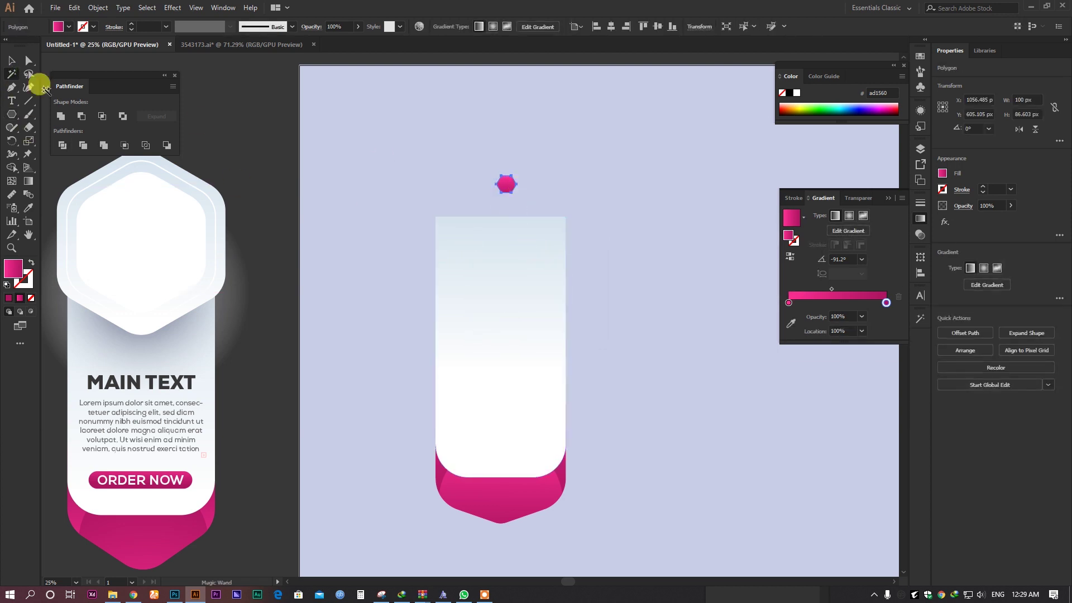
left_click(12, 60)
left_click_drag(516, 193, 573, 242)
left_click_drag(594, 157, 575, 265)
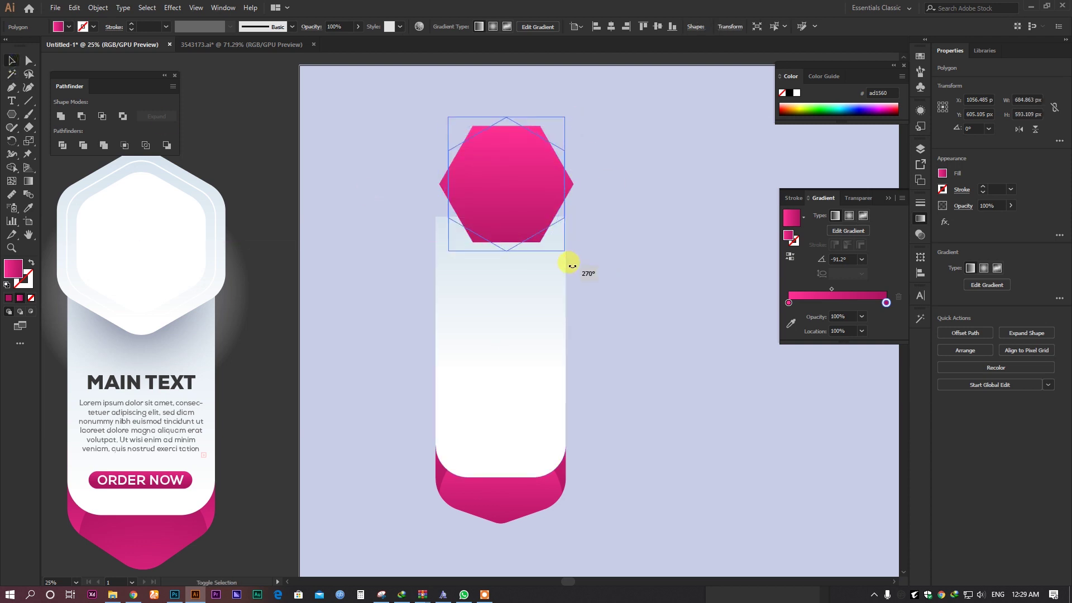
left_click_drag(524, 209, 527, 242)
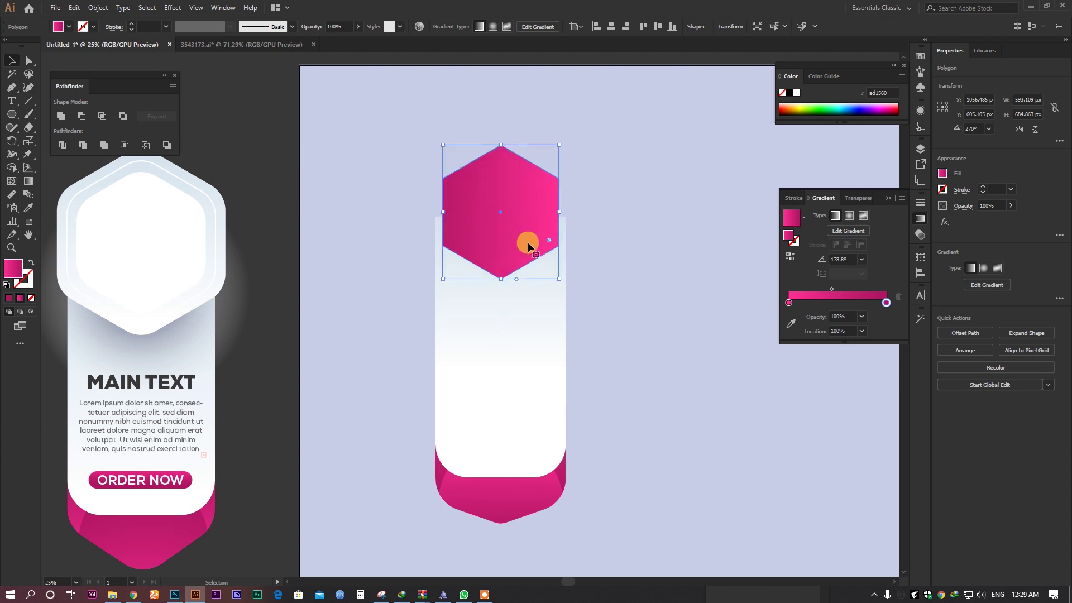
left_click_drag(558, 279, 575, 297)
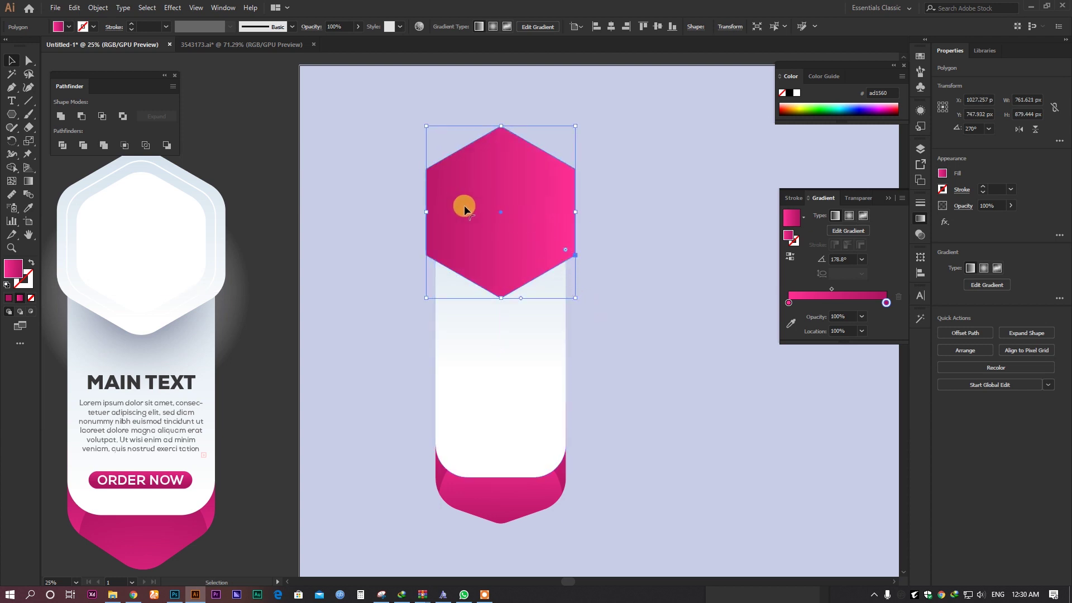
Offset the large hexagon's path by -50 px with mitered joins to make a smaller hexagon inside it.
left_click(97, 8)
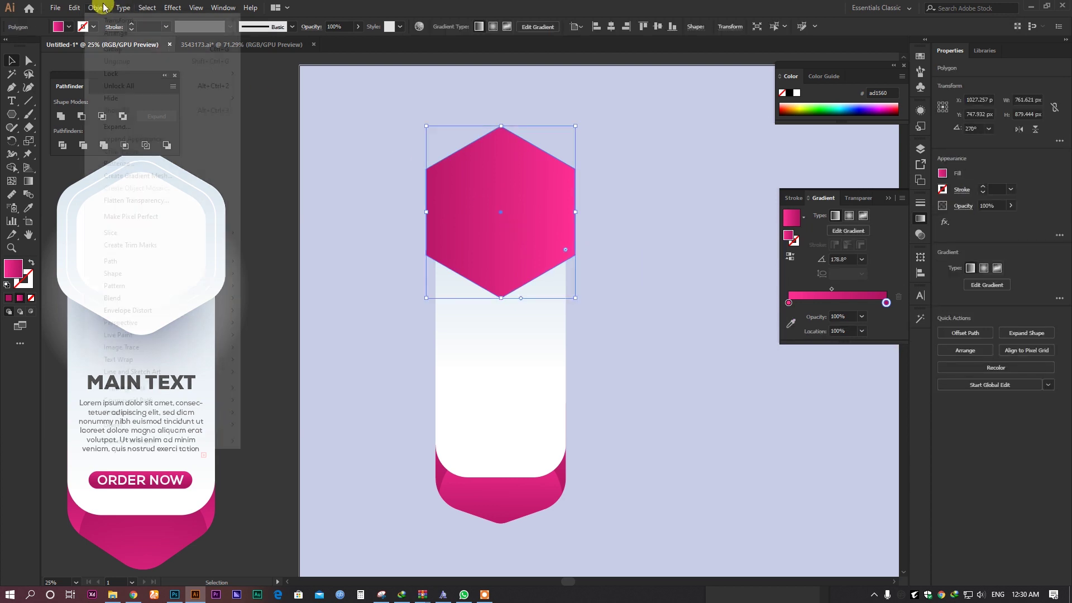
mouse_move(145, 261)
left_click(292, 304)
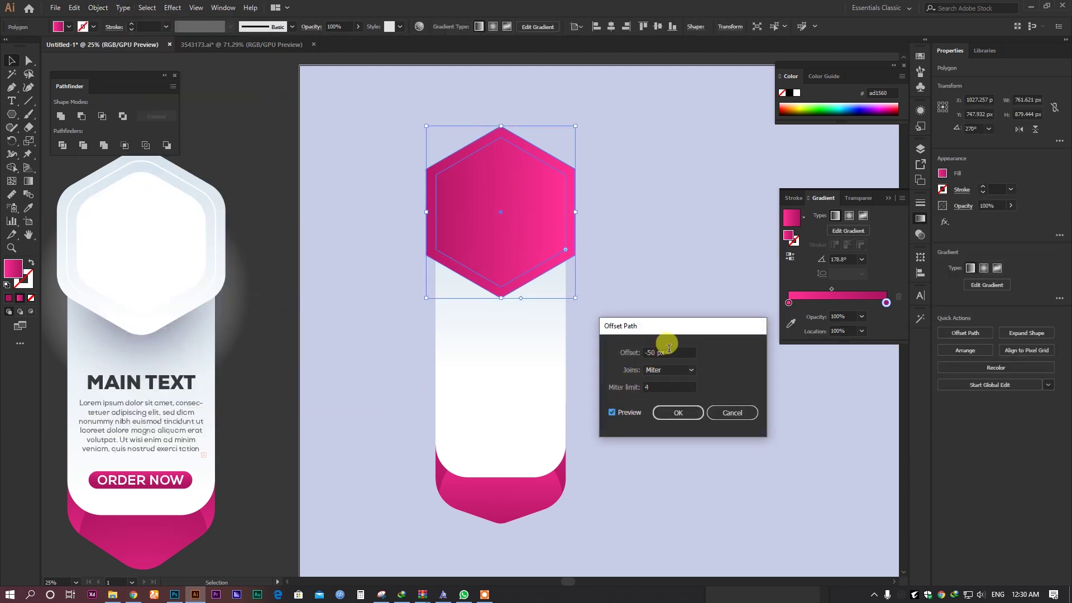
left_click_drag(671, 350, 633, 352)
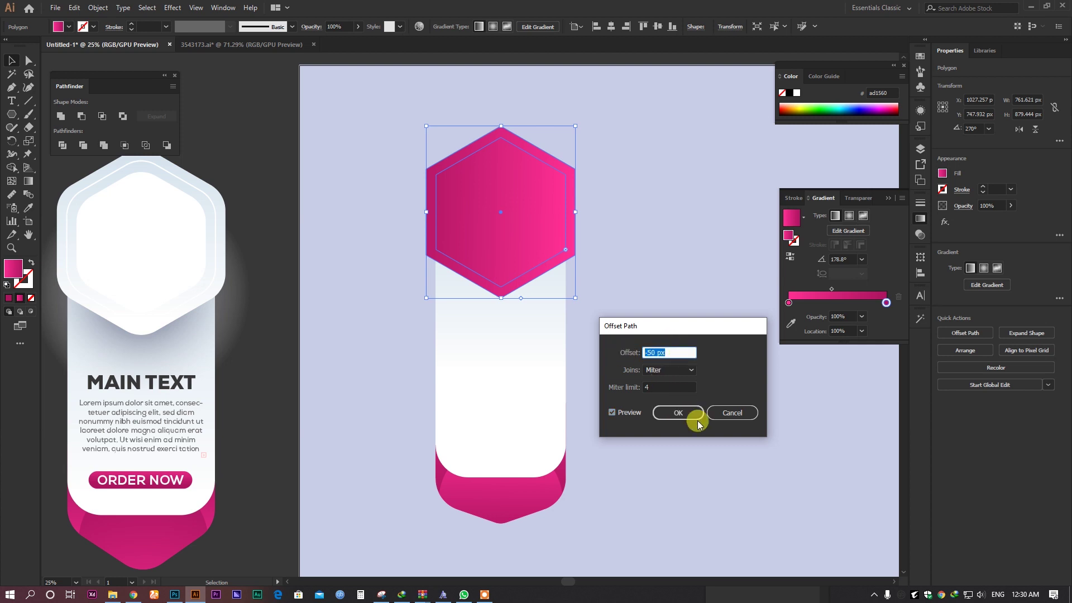
left_click(681, 413)
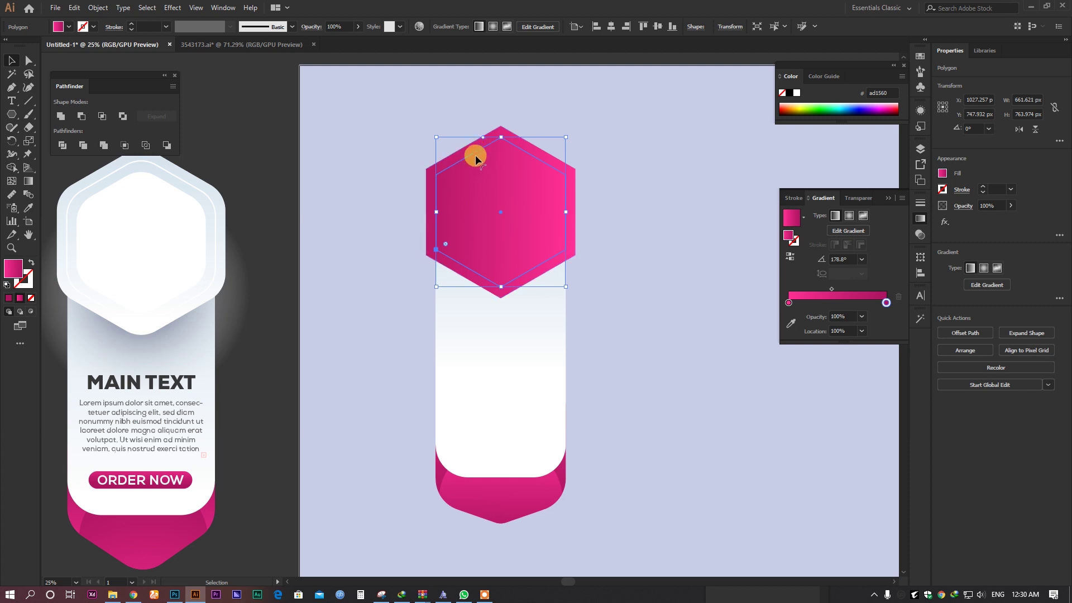
Offset the inner hexagon's path by another -50 px to make a third, innermost hexagon.
left_click(97, 7)
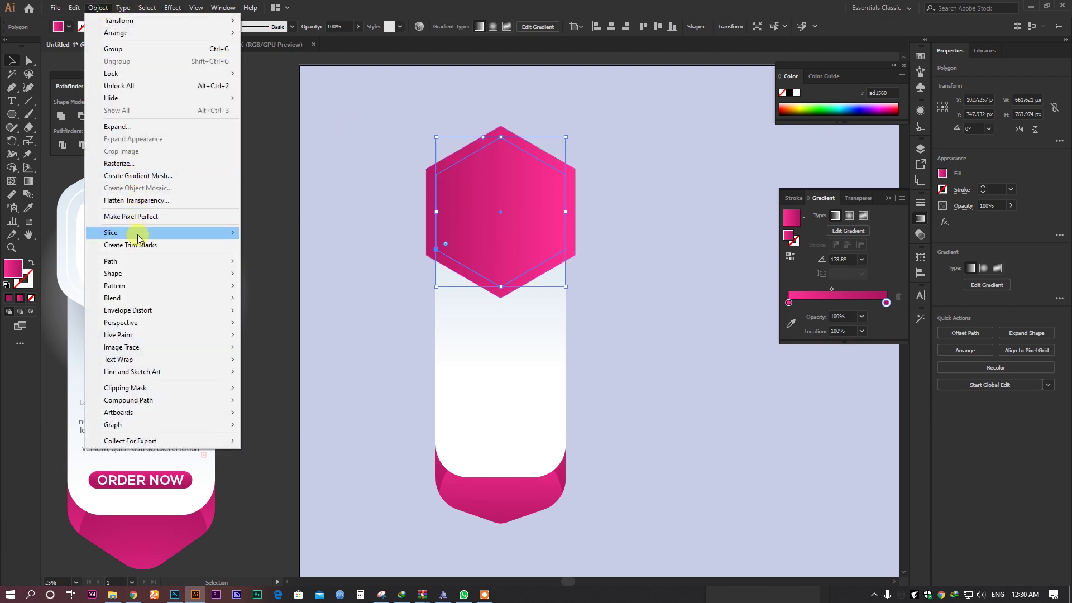
mouse_move(139, 258)
left_click(289, 303)
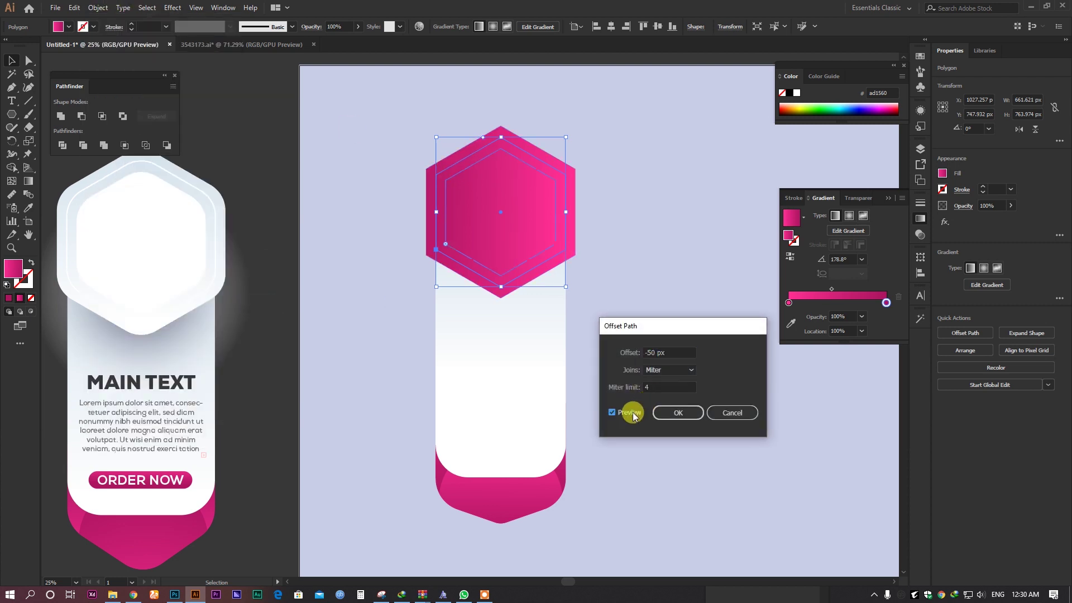
left_click(684, 419)
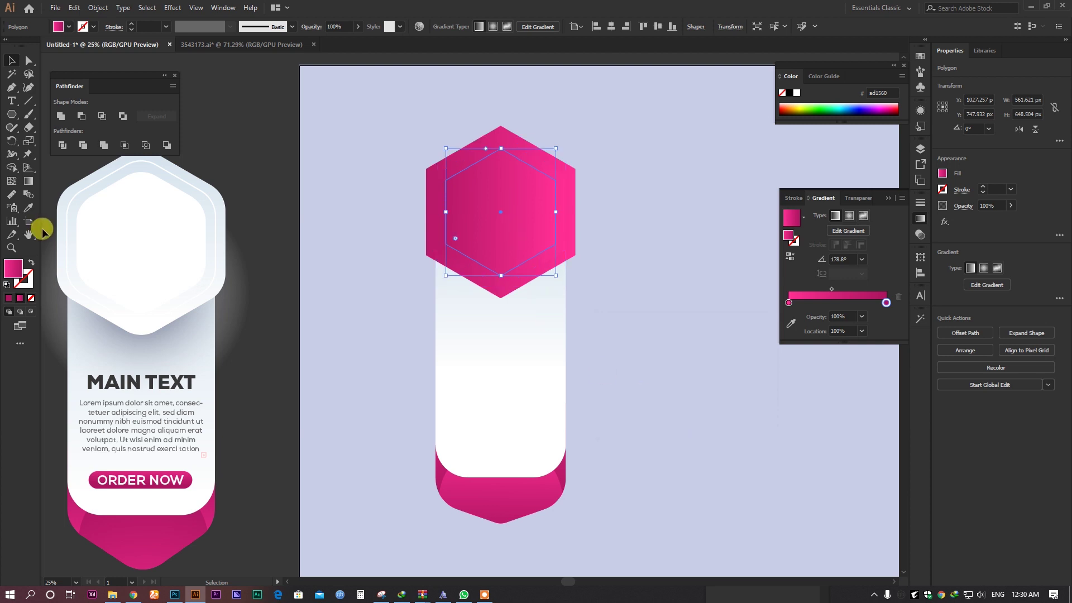
Fill the innermost hexagon with solid white.
left_click(26, 209)
left_click(249, 136)
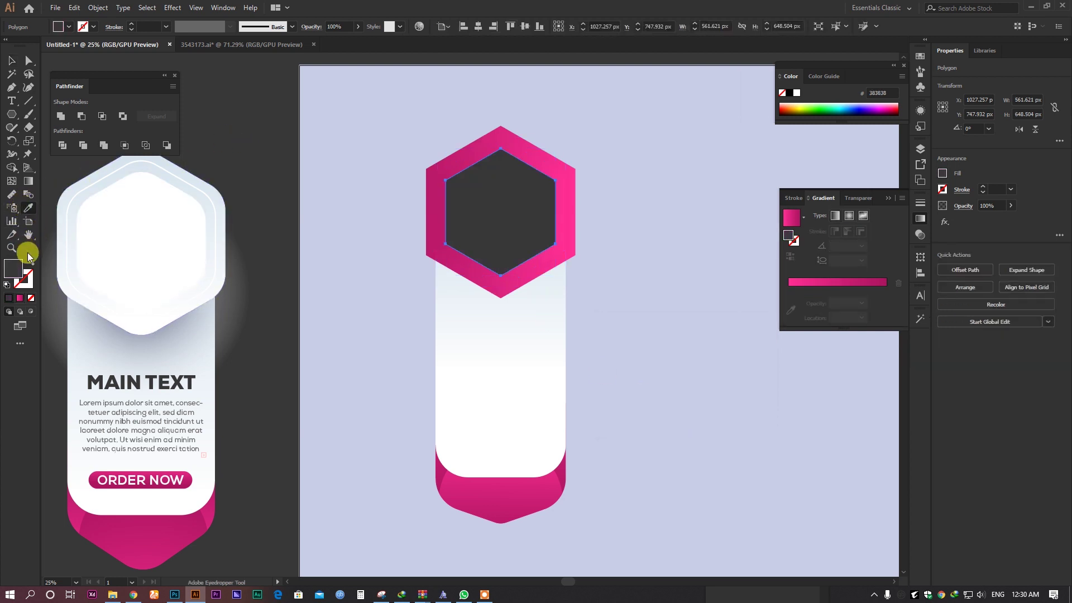
double_click(13, 269)
left_click(393, 225)
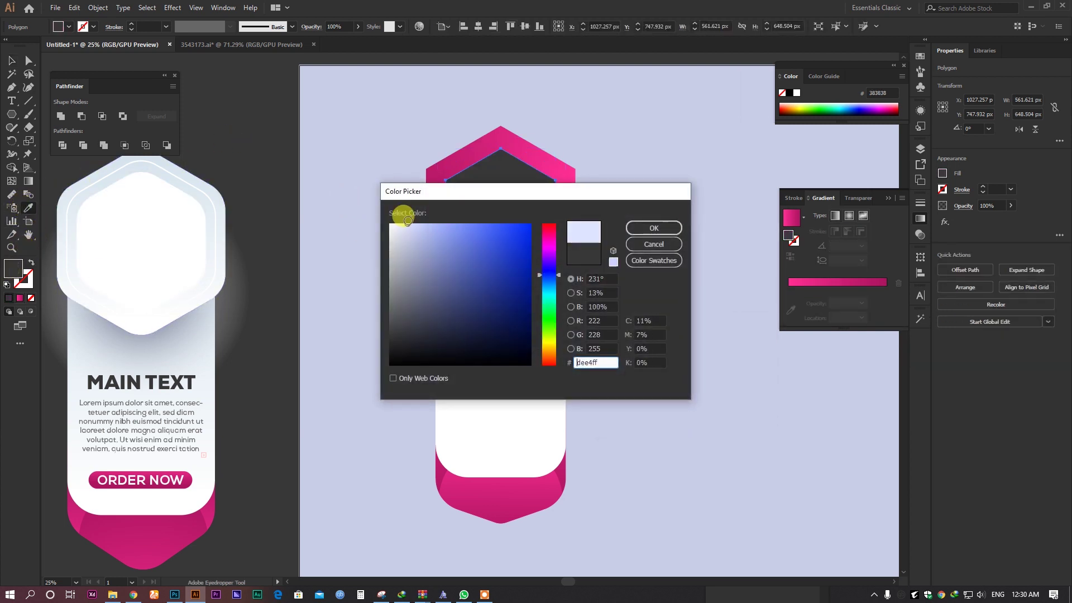
left_click(654, 228)
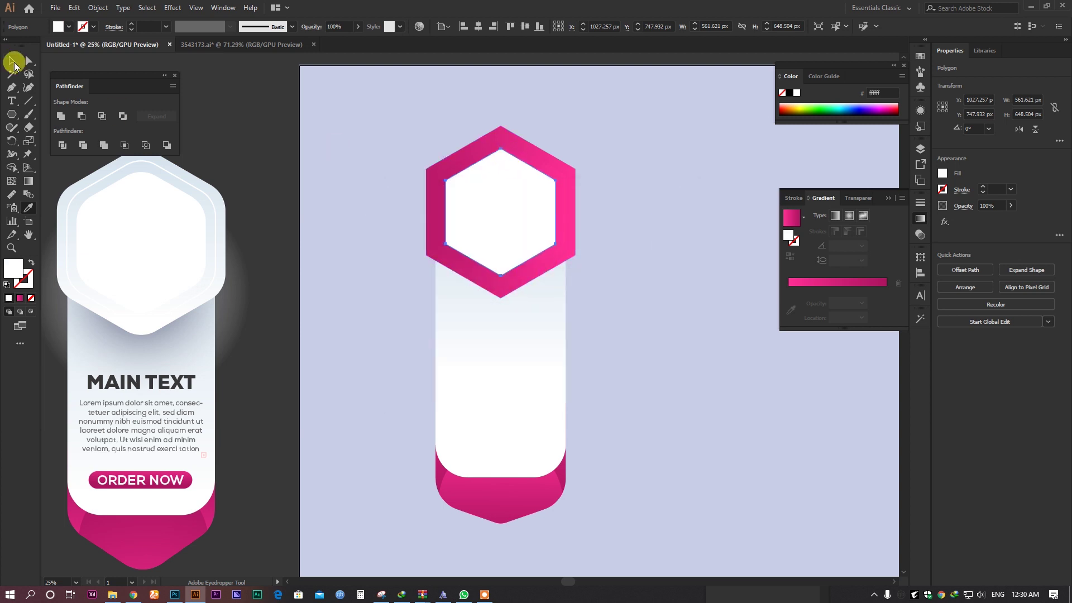
Give the middle hexagon no fill and a white 7 pt stroke.
left_click(12, 61)
left_click(447, 173)
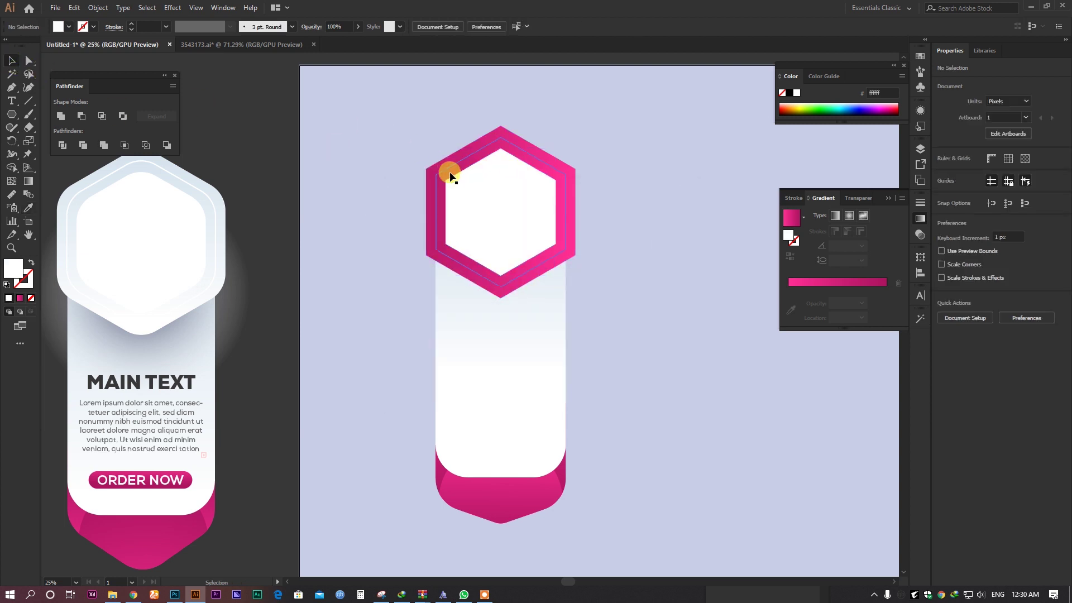
left_click(32, 208)
left_click(468, 192)
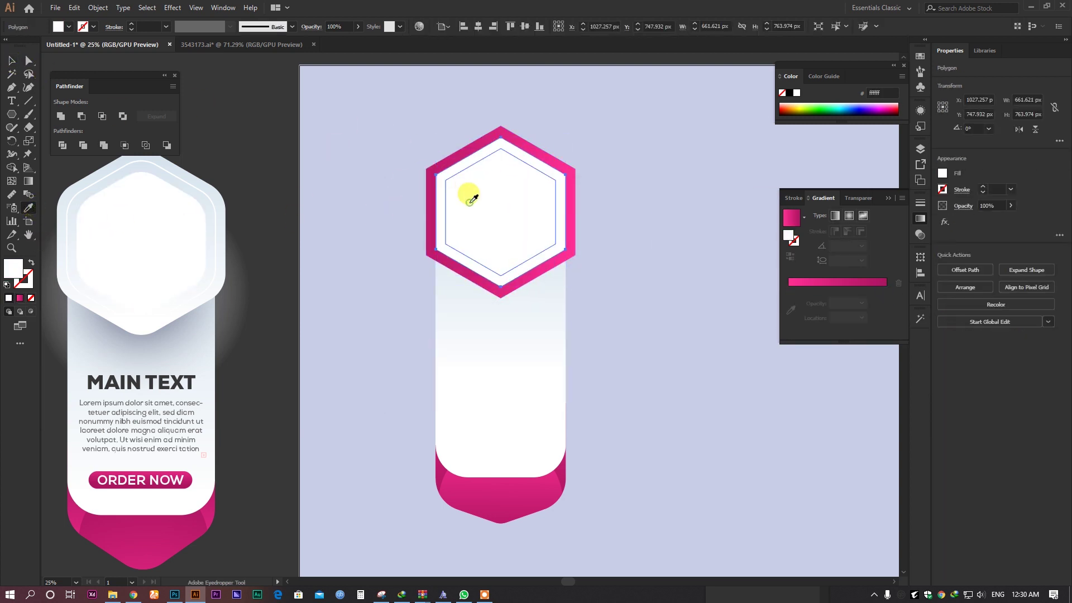
left_click(30, 262)
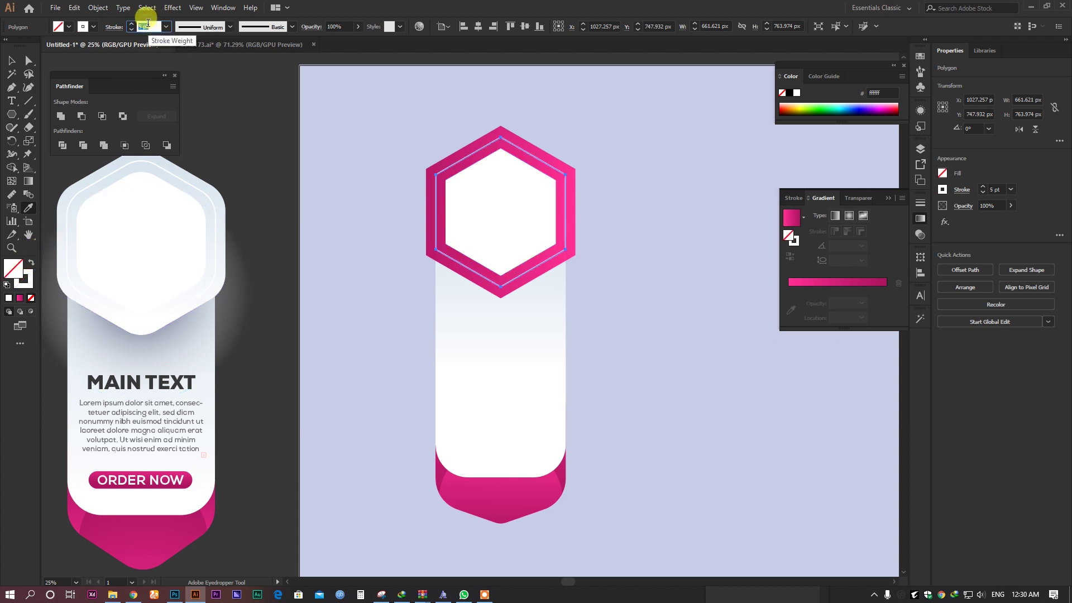
left_click(11, 60)
left_click(392, 183)
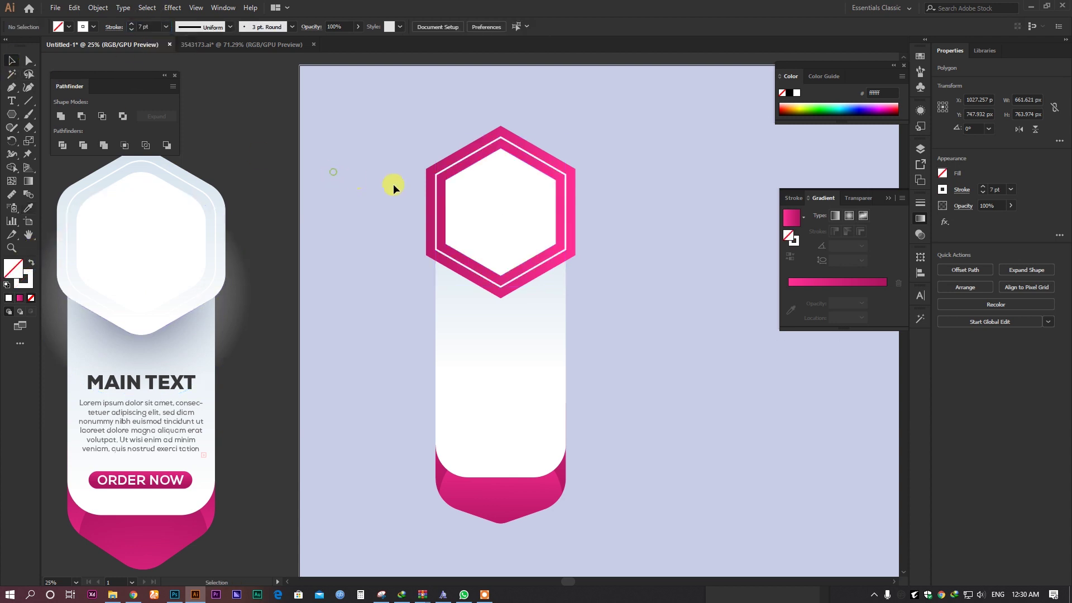
Apply the white rectangle's gradient to the outer hexagon and run it vertically at -90°, with white at the lower end.
left_click(428, 186)
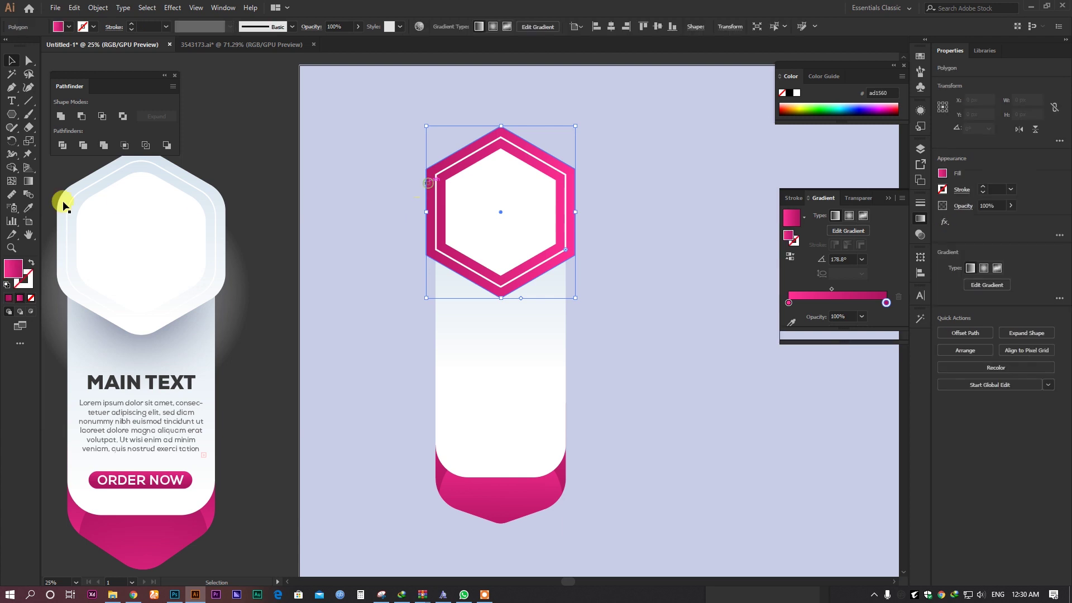
left_click(25, 209)
left_click(492, 366)
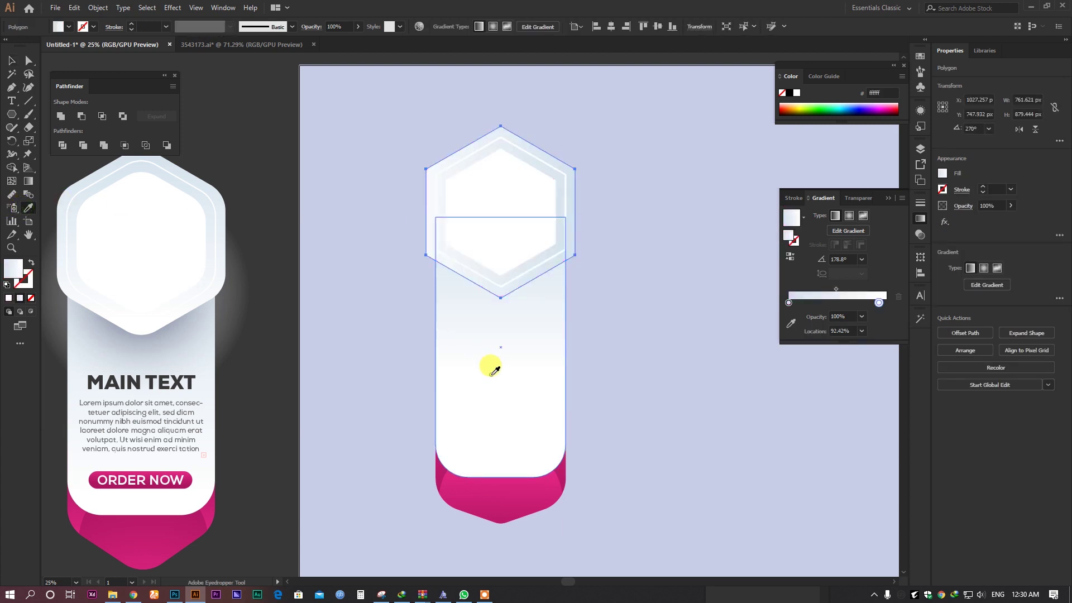
left_click(29, 179)
left_click_drag(511, 119, 512, 240)
left_click_drag(511, 299, 511, 307)
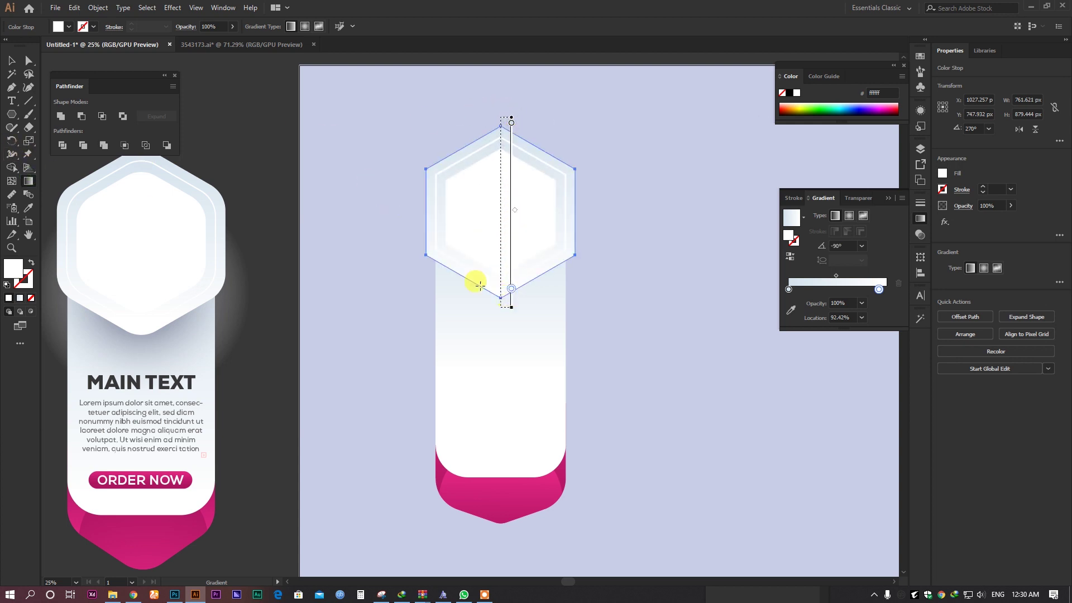
Round the corners of all three nested hexagons together.
left_click(11, 60)
left_click(494, 126)
scroll(494, 127, "up", 4)
left_click(498, 258)
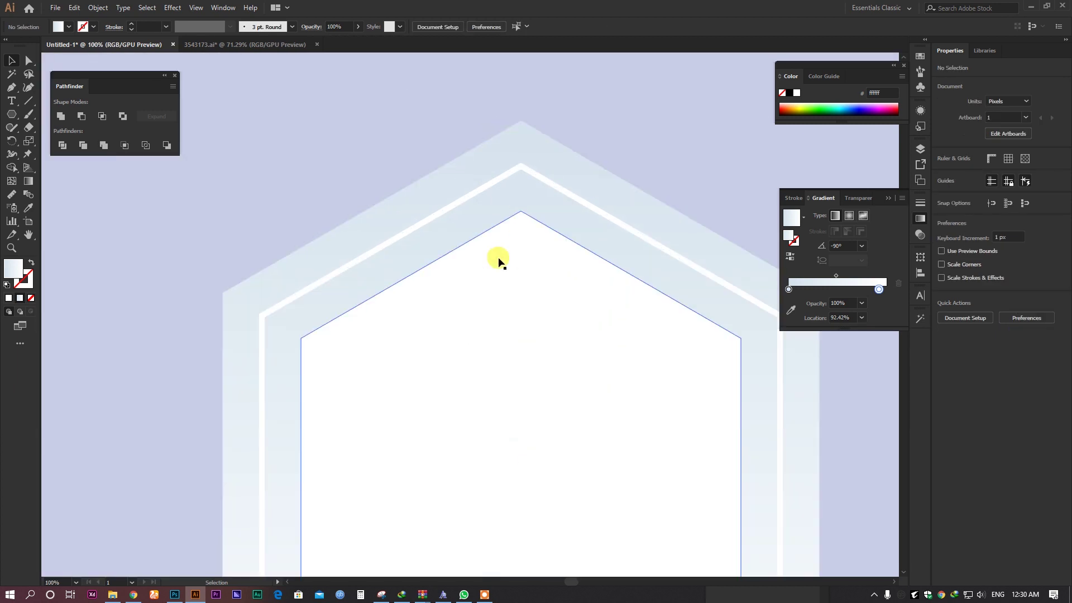
left_click(501, 181, "shift")
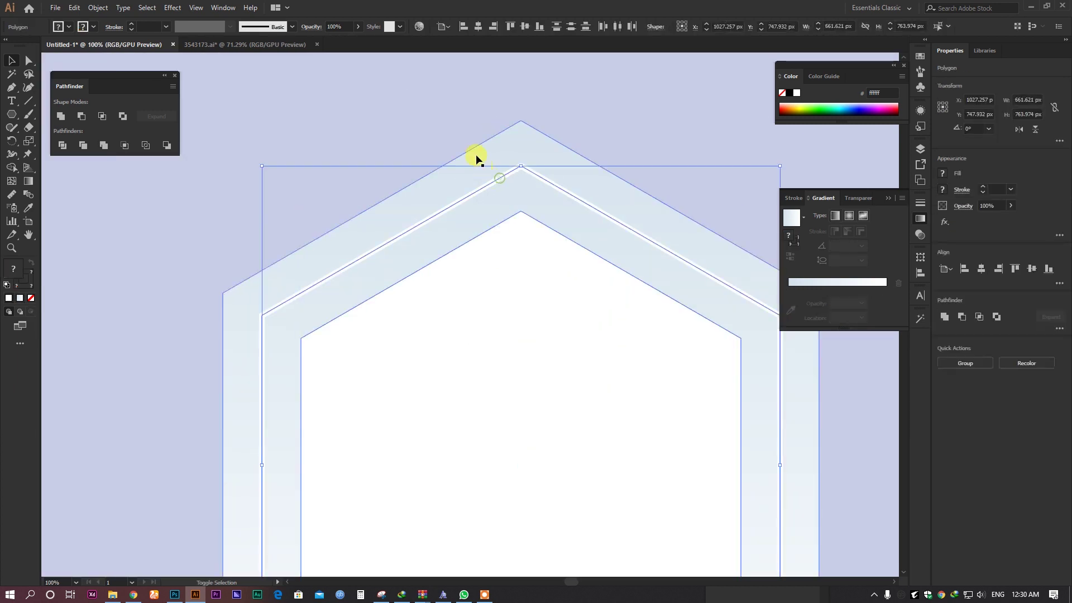
left_click(29, 60)
left_click_drag(519, 146, 480, 191)
scroll(480, 192, "down", 3)
left_click(11, 60)
left_click(241, 129)
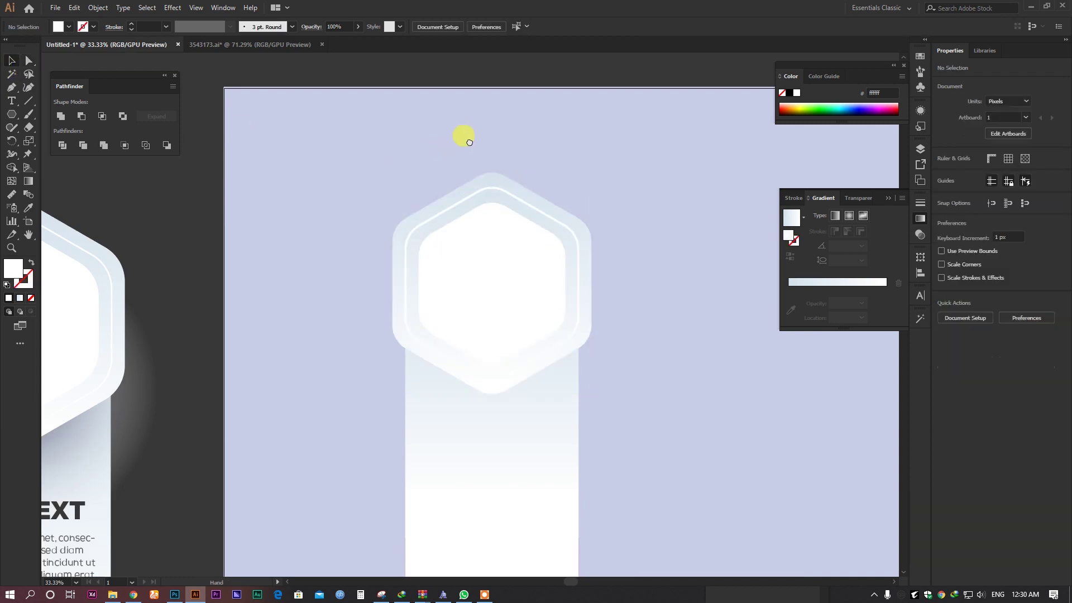
Draw a circle about 784 px in diameter between the banner and the coloured squares.
left_click_drag(478, 139, 407, 142)
scroll(407, 142, "down", 1)
left_click_drag(525, 171, 495, 160)
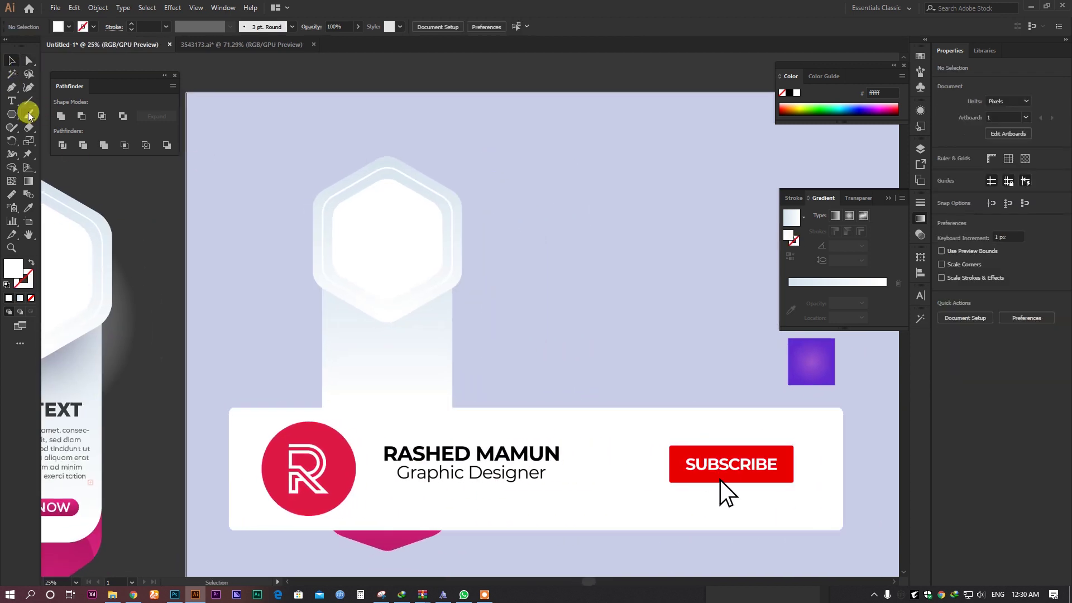
left_click(12, 115)
left_click_drag(50, 151, 50, 141)
mouse_move(531, 199)
left_mouse_down()
mouse_move(681, 300)
mouse_move(536, 352)
left_mouse_up()
key("space")
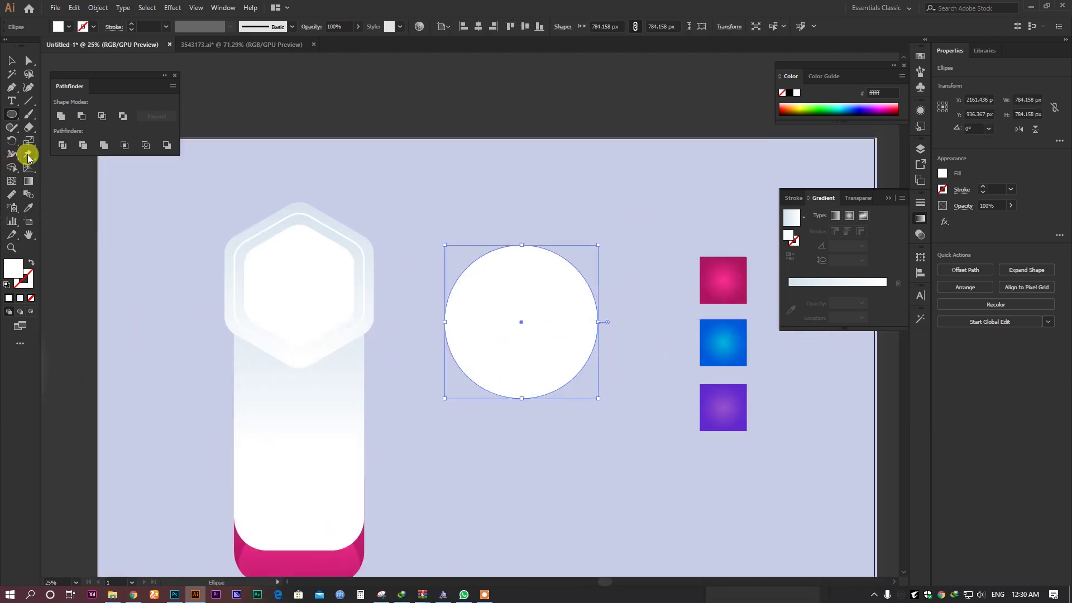
Fill the circle with a radial gradient and set its centre stop to the dark colour #362834.
left_click(791, 219)
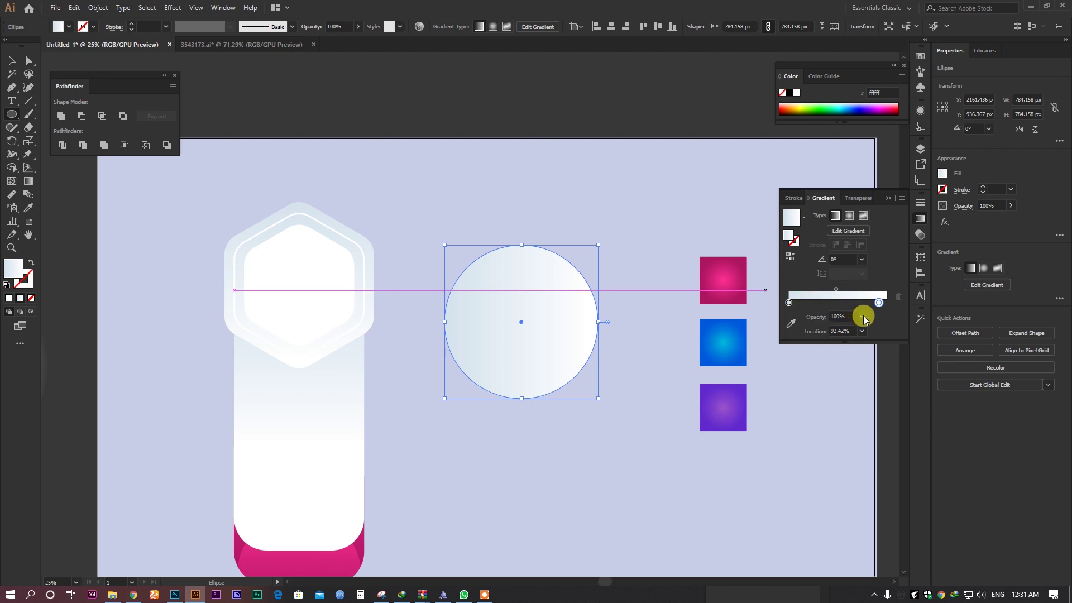
left_click(847, 217)
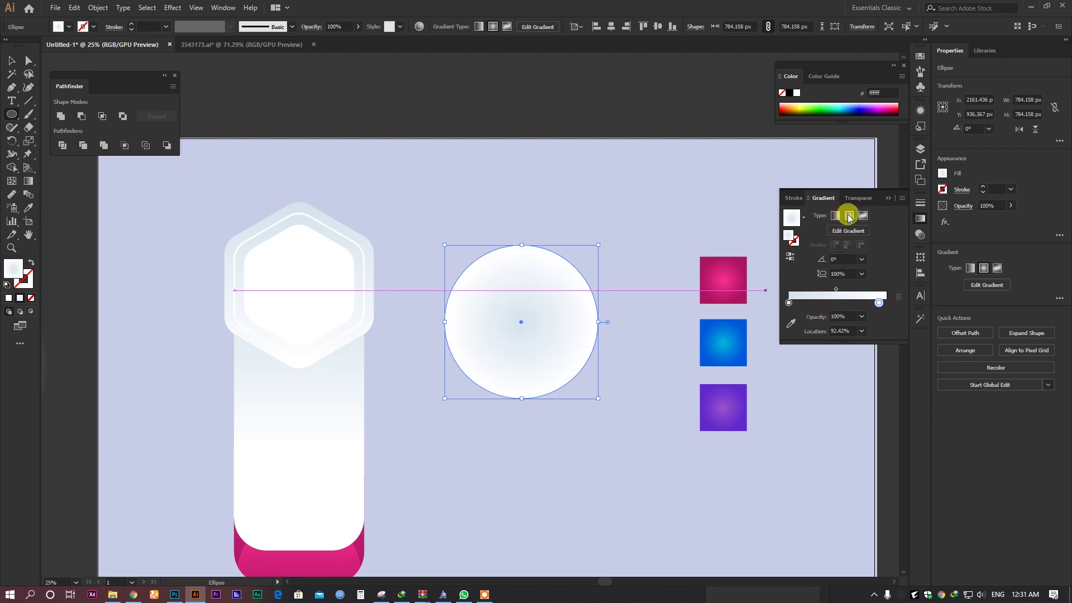
double_click(788, 303)
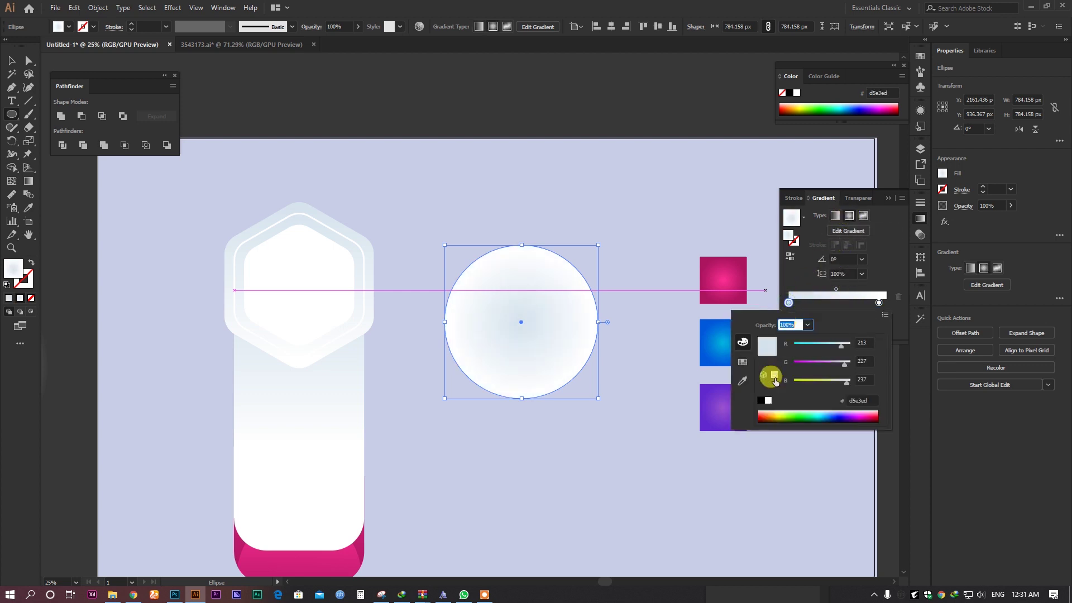
left_click_drag(811, 347, 814, 384)
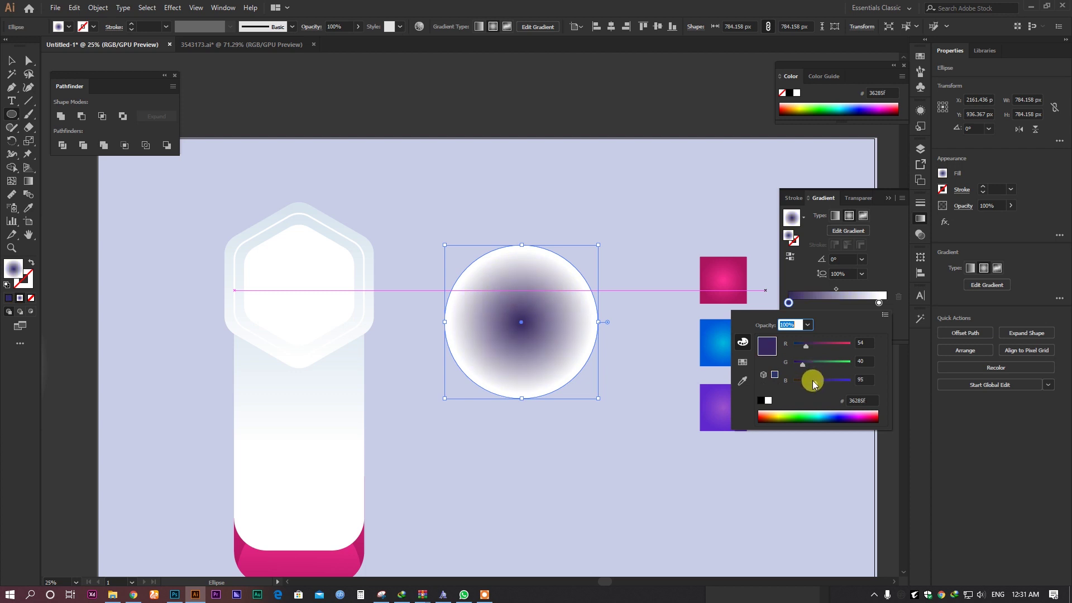
Set the opacity of the circle gradient's outer white stop to 0%.
double_click(876, 303)
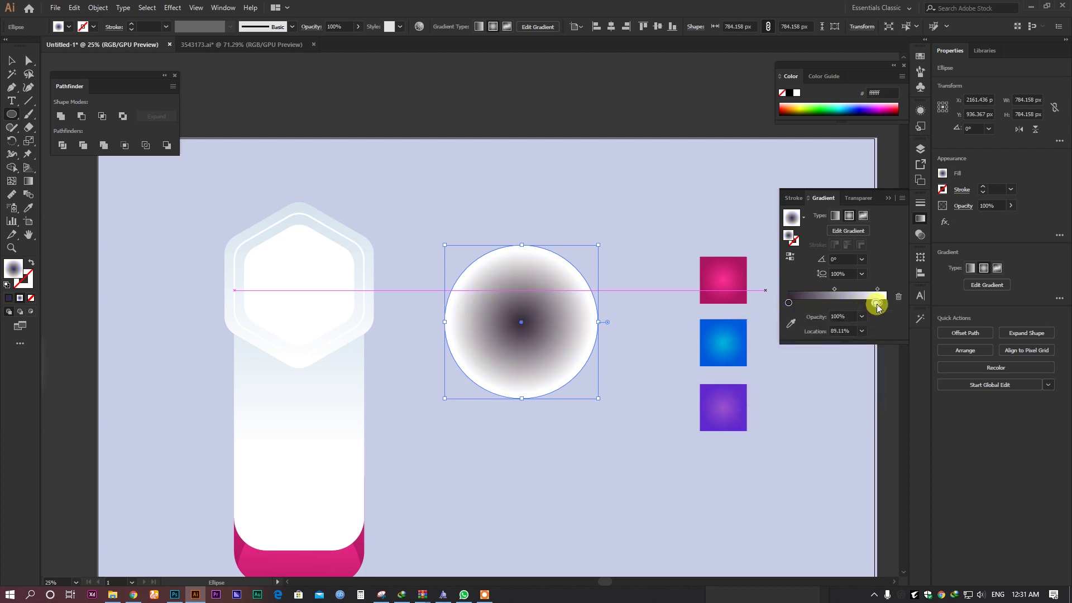
left_click(883, 305)
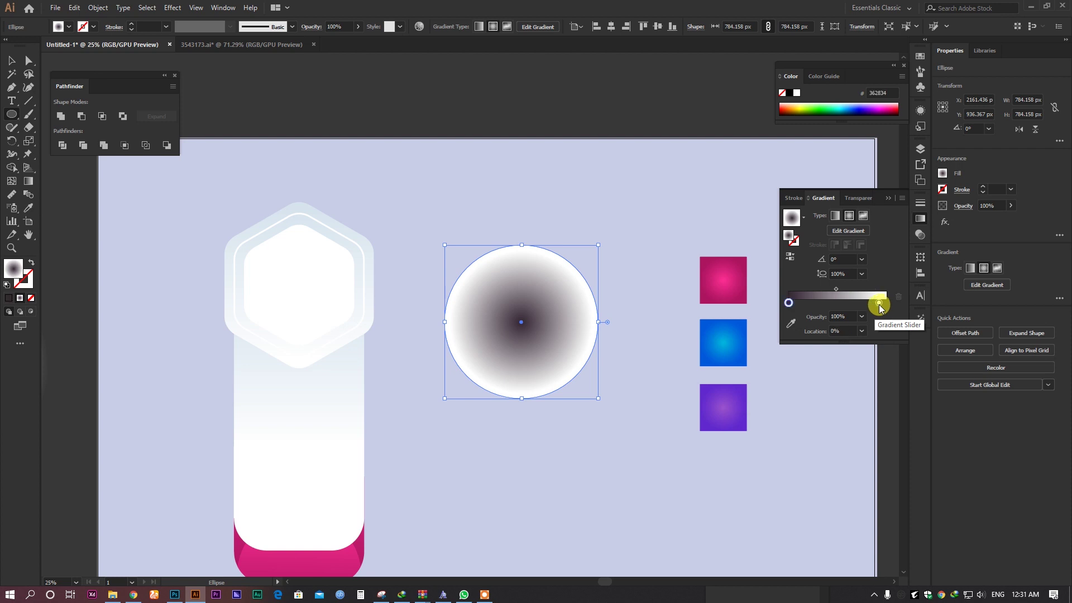
left_click(862, 318)
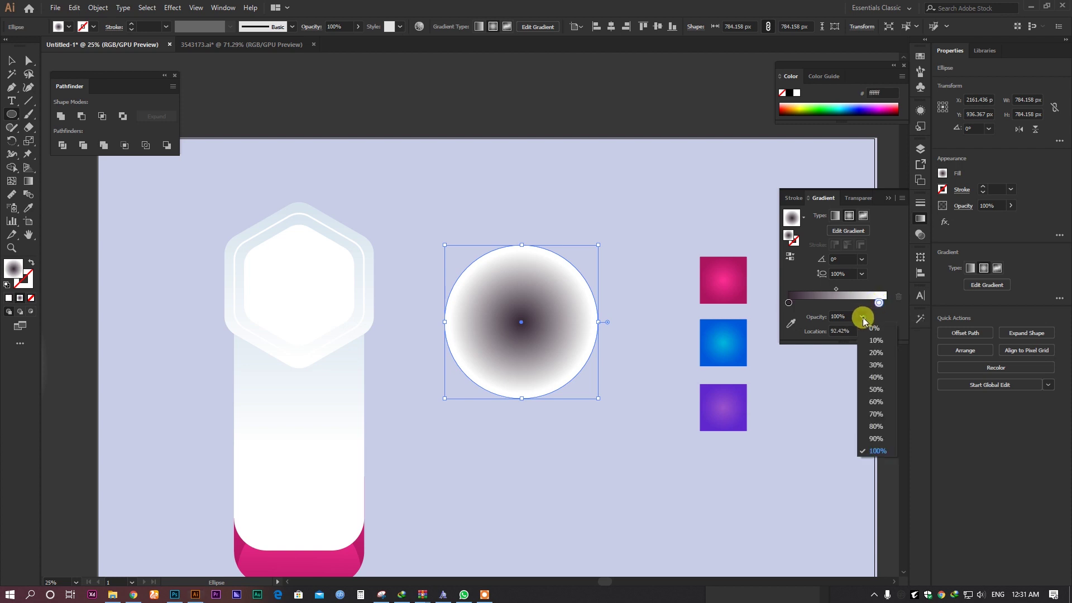
left_click(874, 329)
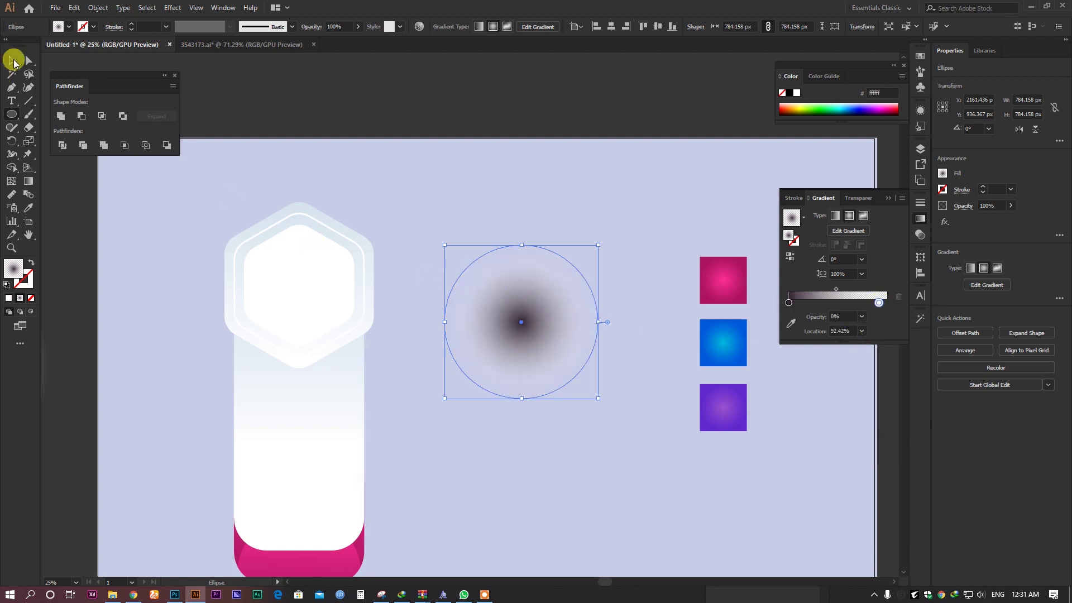
Ungroup the reference banner and copy the hex colour of its shadow circle's dark centre stop, 38395c.
left_click(14, 62)
left_click(507, 206)
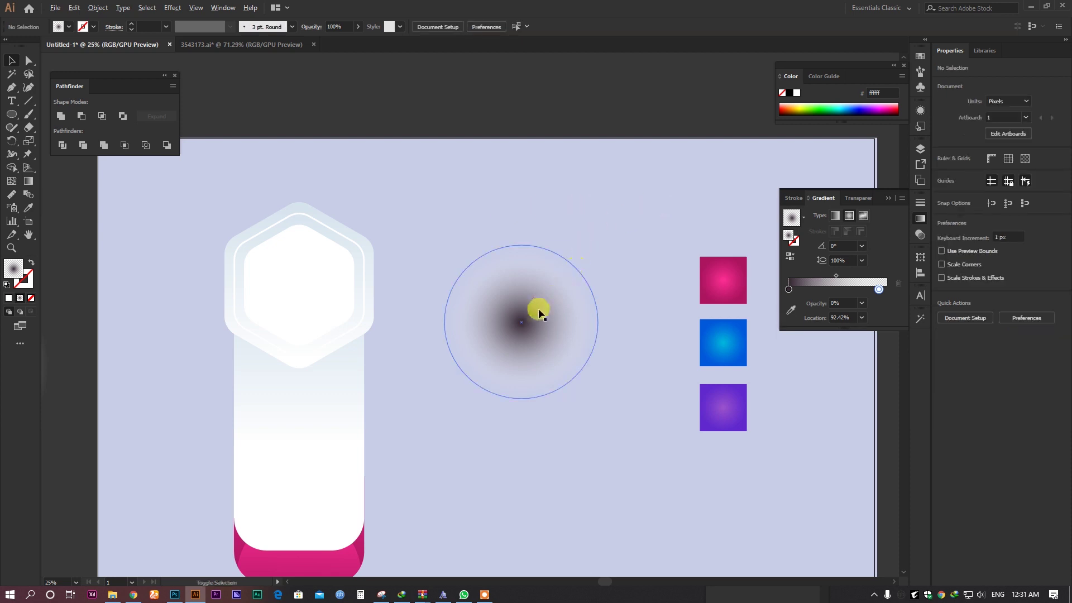
scroll(537, 308, "down", 1)
left_click(223, 368)
right_click(248, 349)
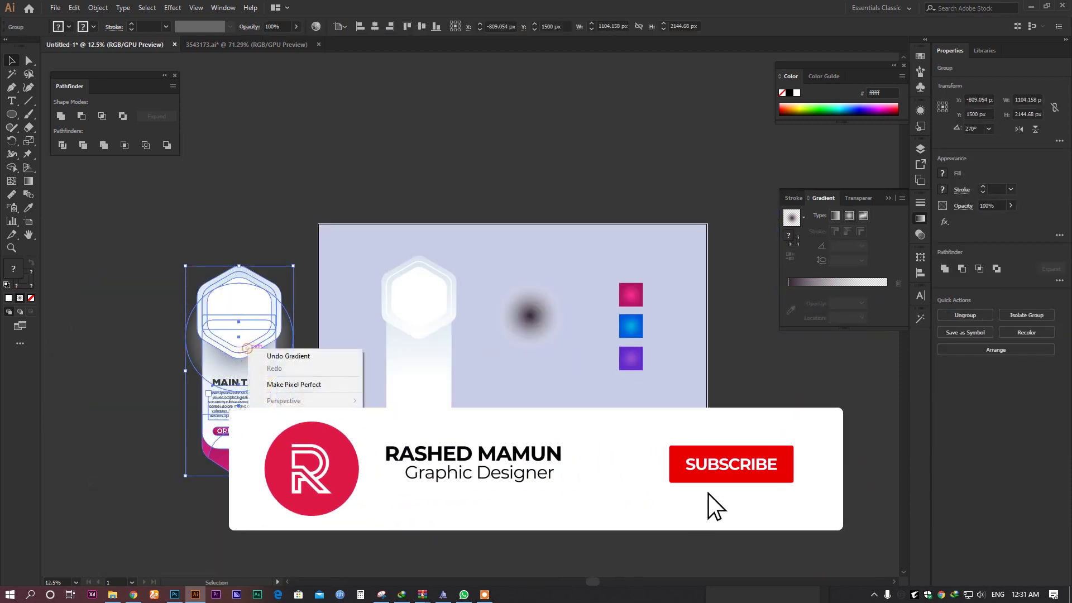
left_click(278, 431)
left_click(287, 350)
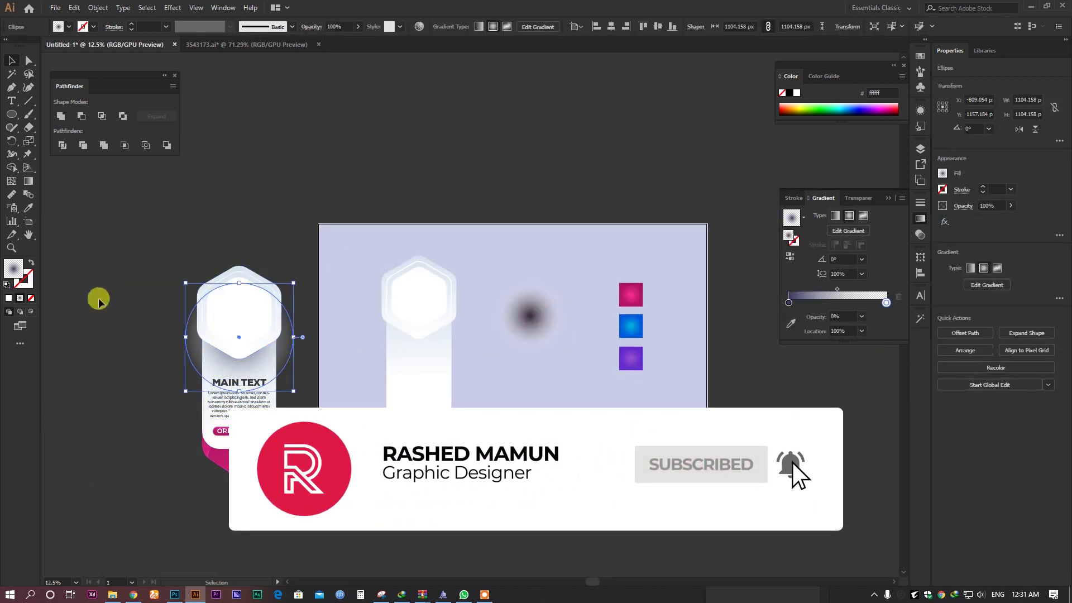
double_click(787, 304)
left_click(872, 397)
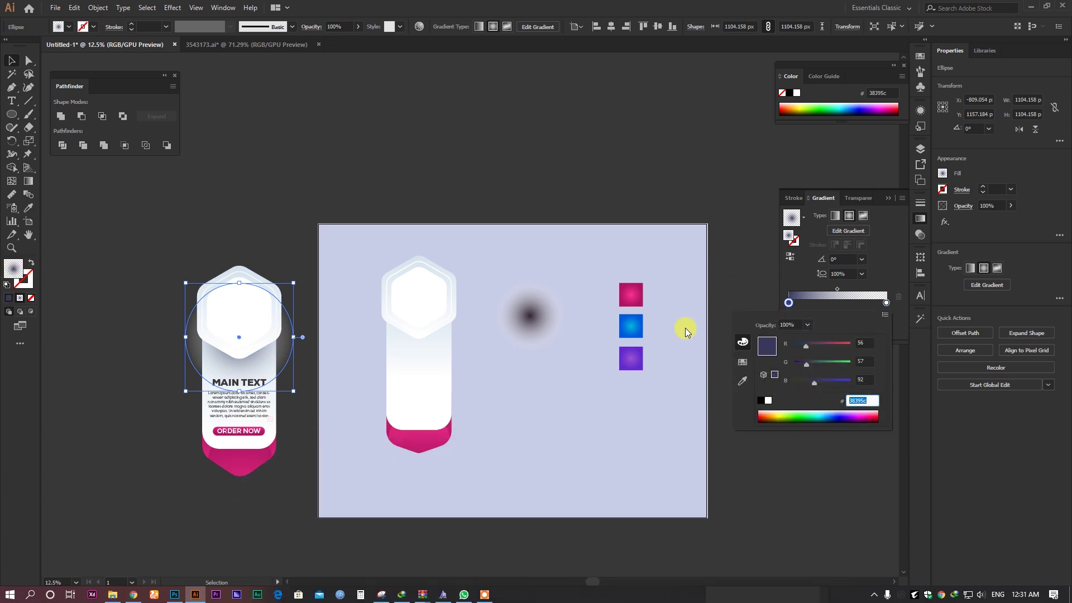
Set the centre stop of the new circle's radial gradient to #38395c.
left_click(574, 266)
scroll(558, 316, "up", 2)
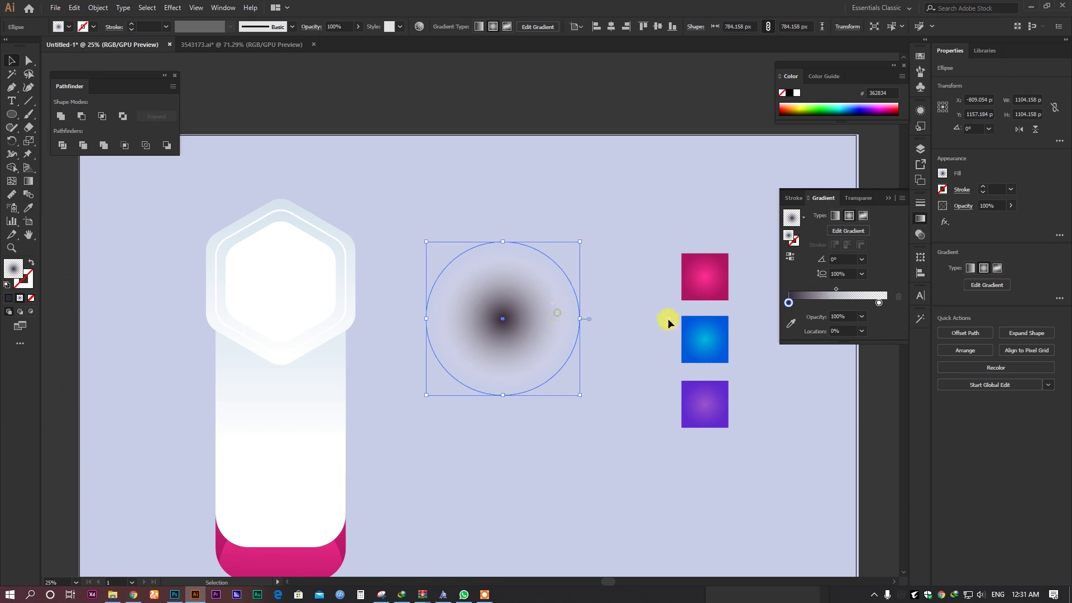
double_click(787, 302)
left_click(871, 402)
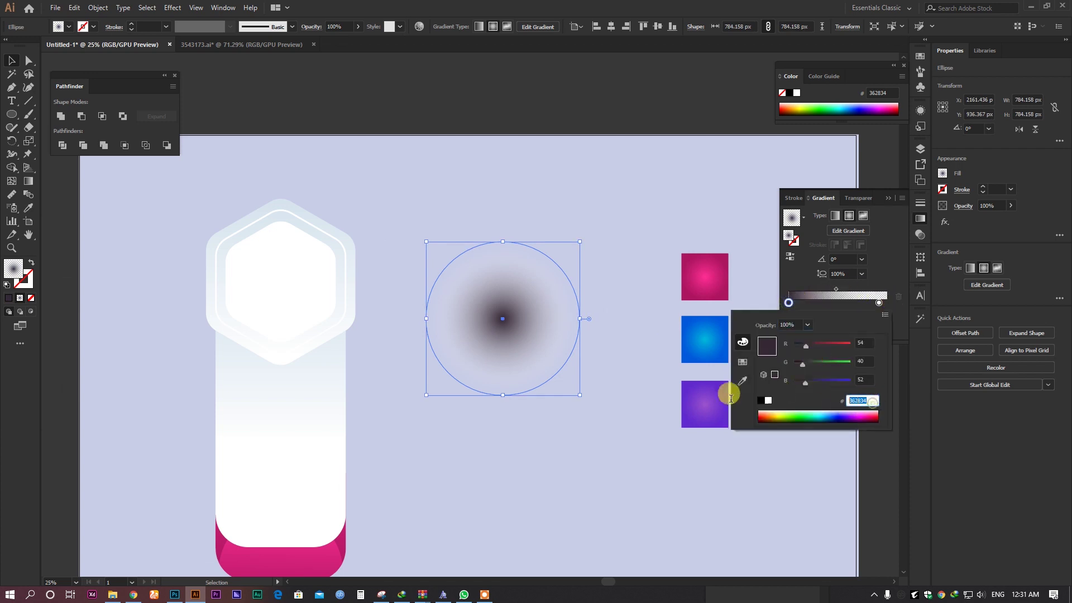
type("38395c")
key("Return")
left_click(519, 227)
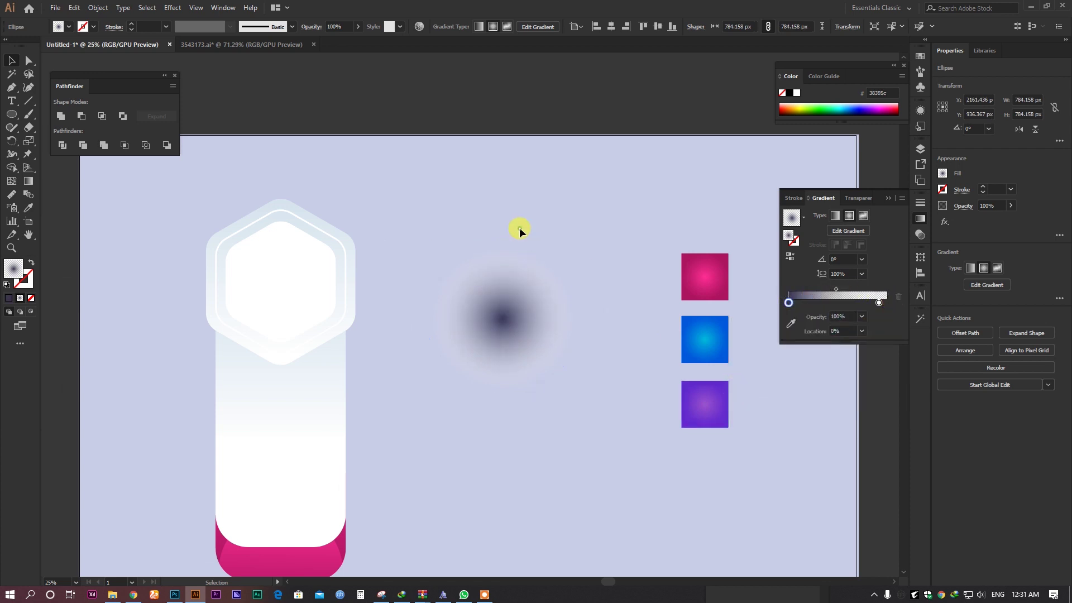
Move the shadow circle onto the banner at the hexagons' lower tip and arrange the three hexagons in front of it.
scroll(537, 272, "down", 1)
left_click_drag(538, 273, 460, 331)
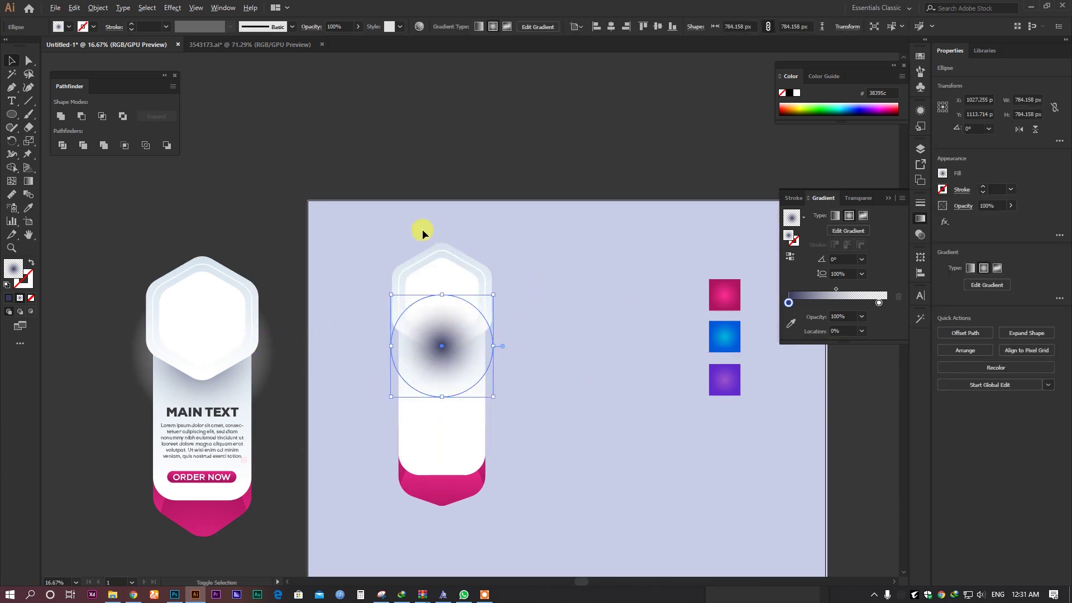
scroll(422, 230, "up", 2)
right_click(471, 285)
left_click(424, 240)
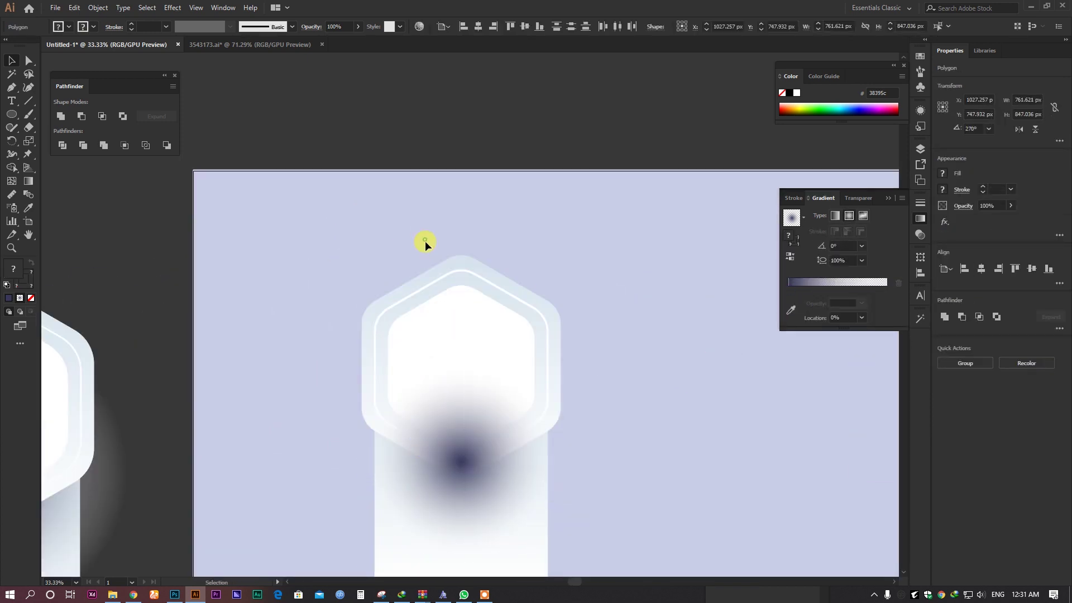
right_click(477, 283)
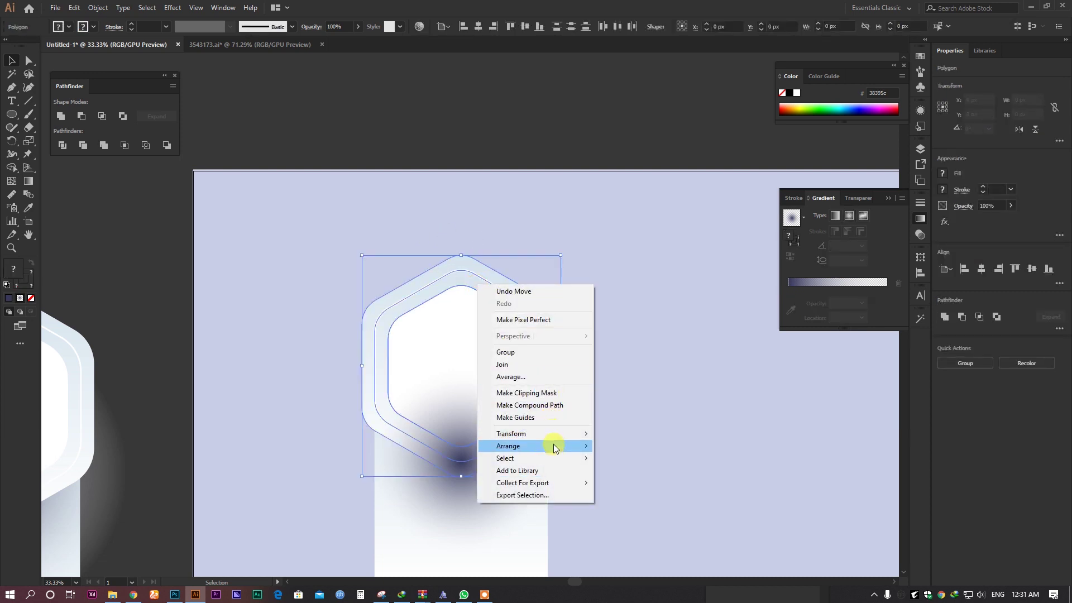
mouse_move(554, 445)
left_click(631, 458)
left_click(615, 407)
Shift the shadow circle up behind the hexagons and enlarge it to about 979 px in diameter.
scroll(615, 407, "down", 3)
left_click(457, 407)
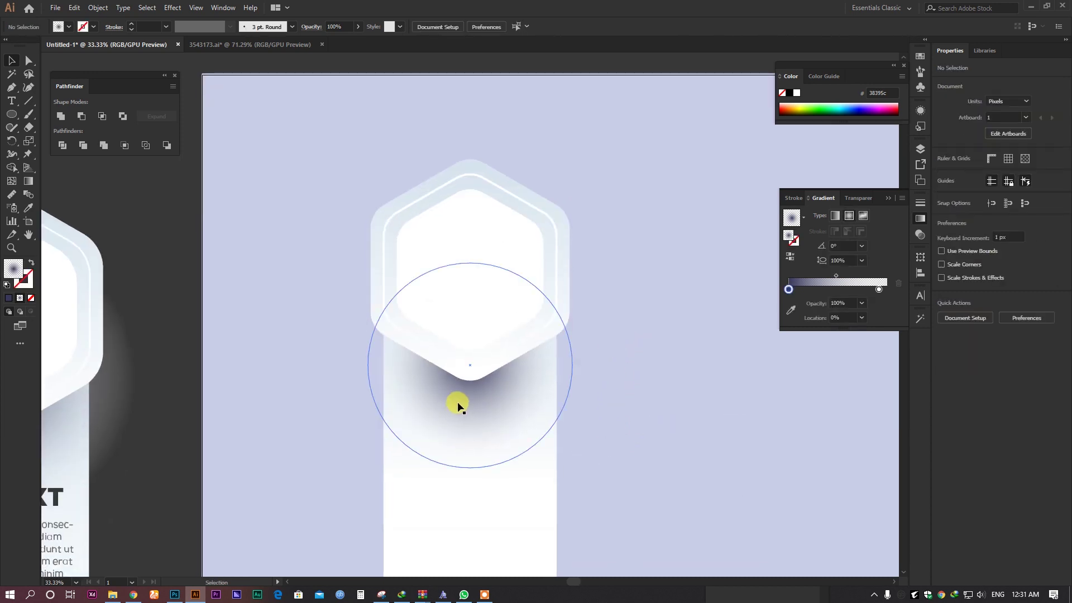
left_click_drag(483, 394, 483, 374)
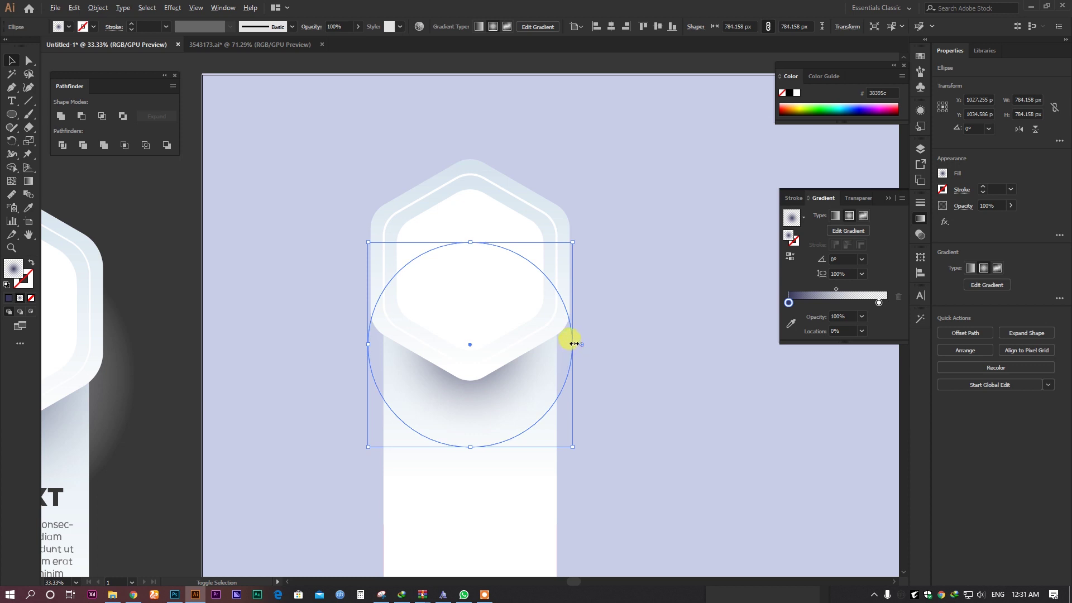
left_click_drag(574, 344, 565, 364)
left_click(600, 357)
Try to trim the shadow circle's part outside the banner body with the Shape Builder.
left_click(438, 514, "shift")
left_click(11, 156)
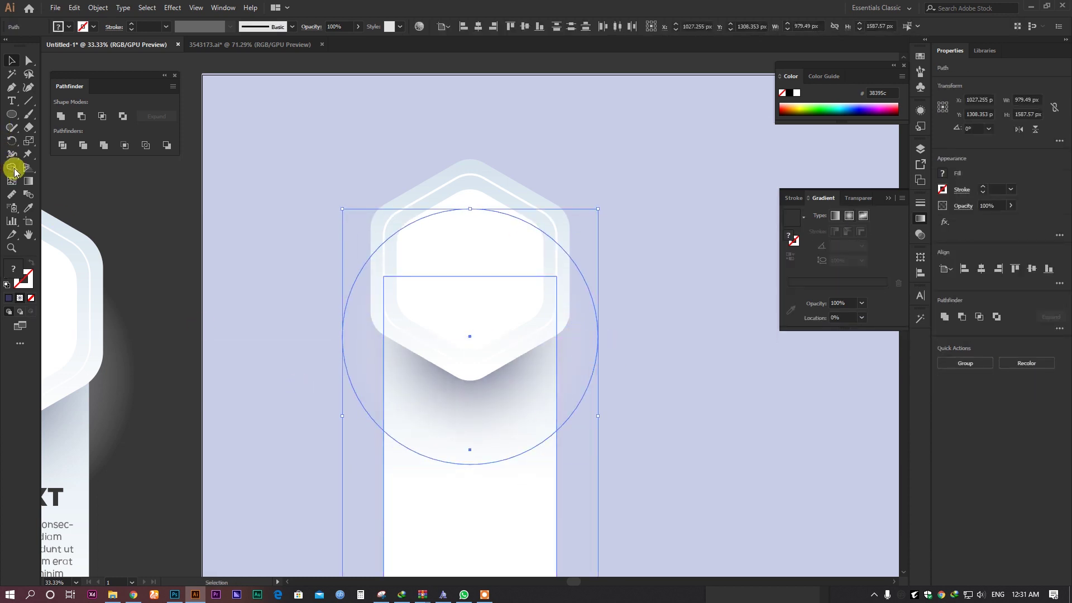
left_click(12, 167)
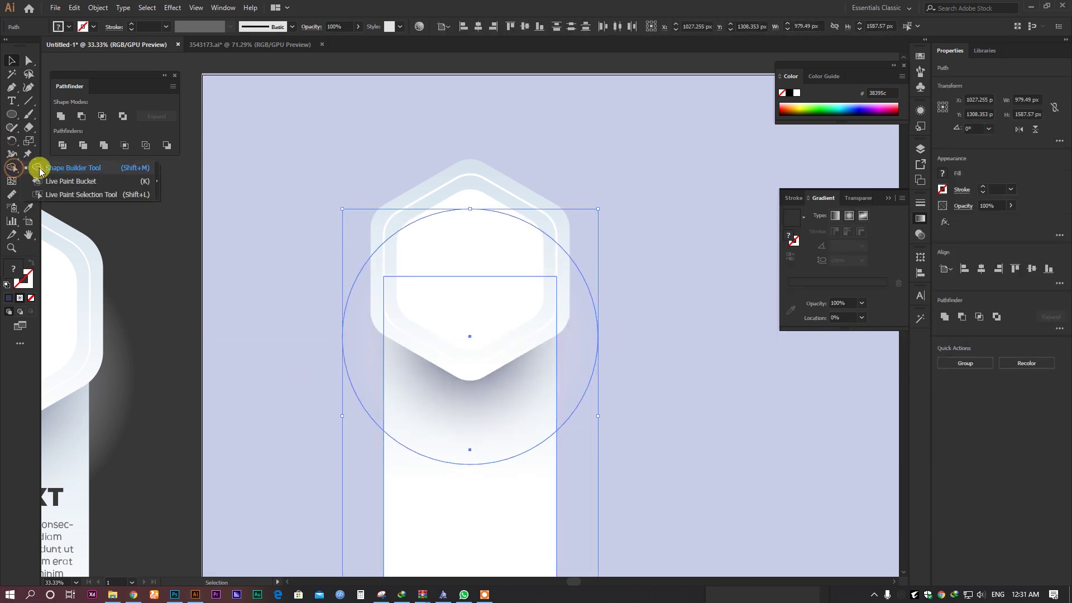
left_click(351, 313, "alt")
key("ctrl+z")
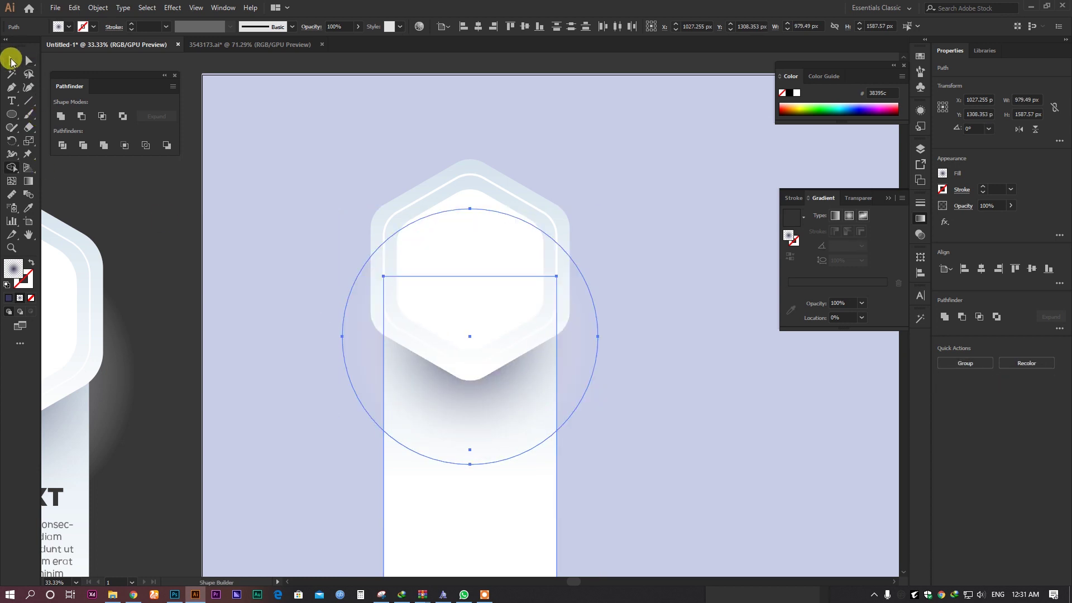
Paste a copy of the white body rectangle in place and bring the copy to the front.
left_click(11, 60)
left_click(421, 462)
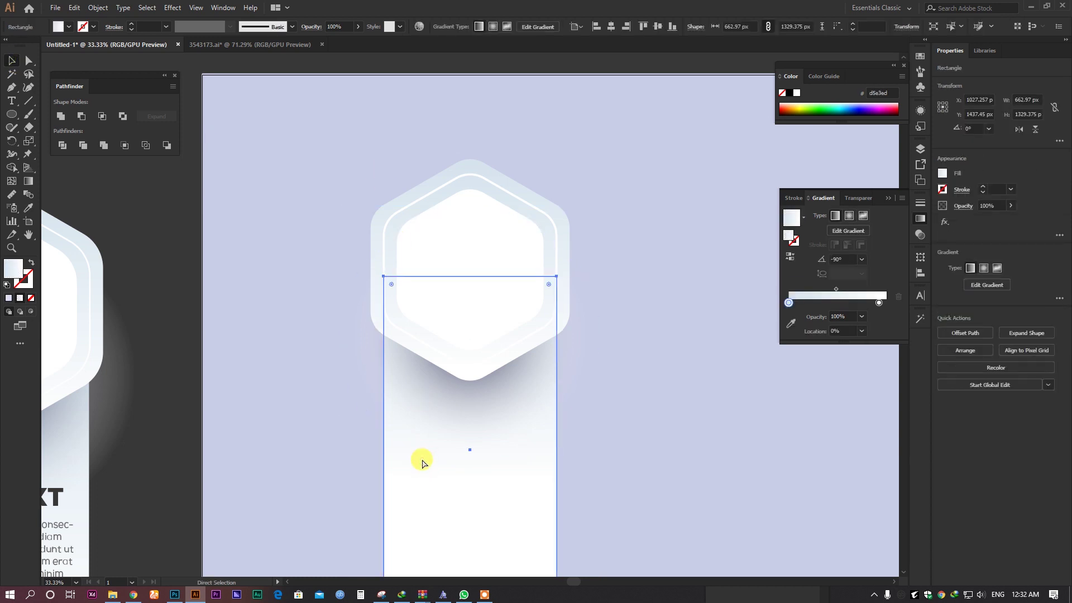
right_click(423, 461)
mouse_move(469, 397)
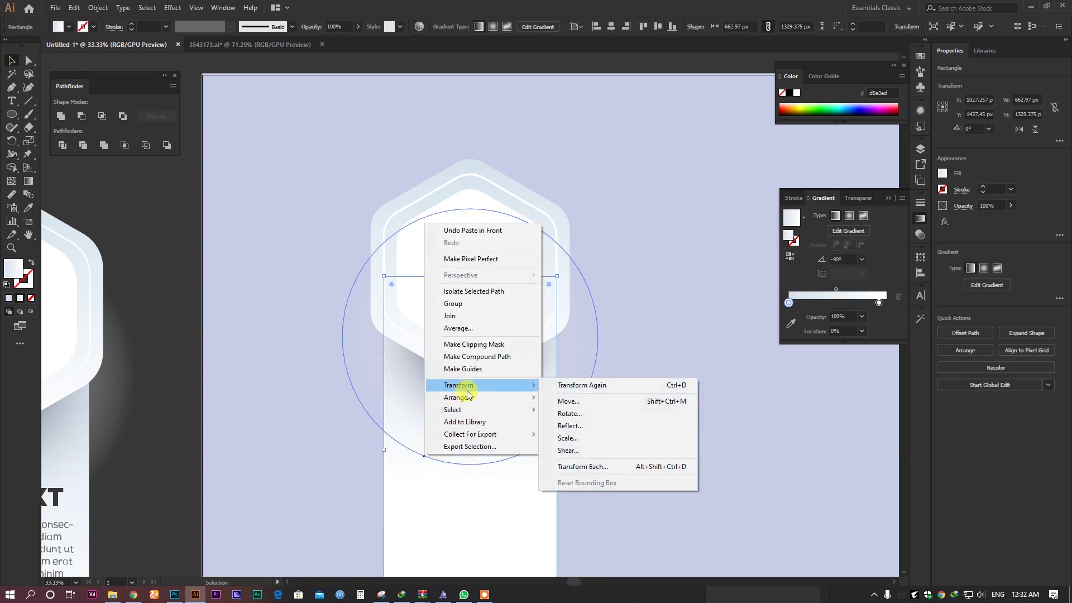
left_click(598, 396)
Make a clipping mask from the rectangle copy so the shadow circle is confined to the banner body.
left_click(367, 352, "shift")
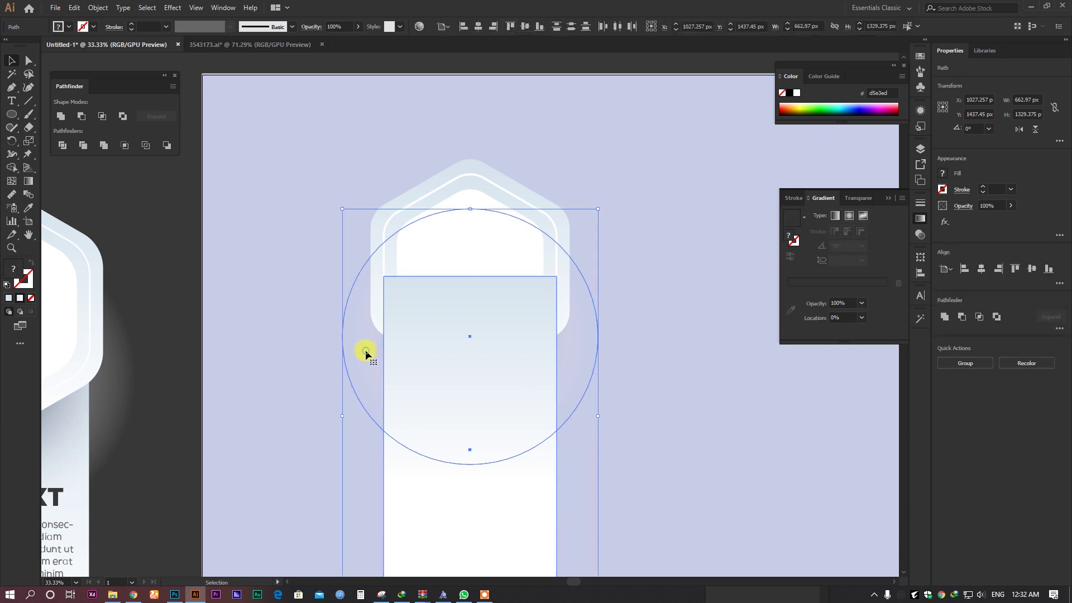
right_click(366, 350)
left_click(419, 472)
left_click(587, 401)
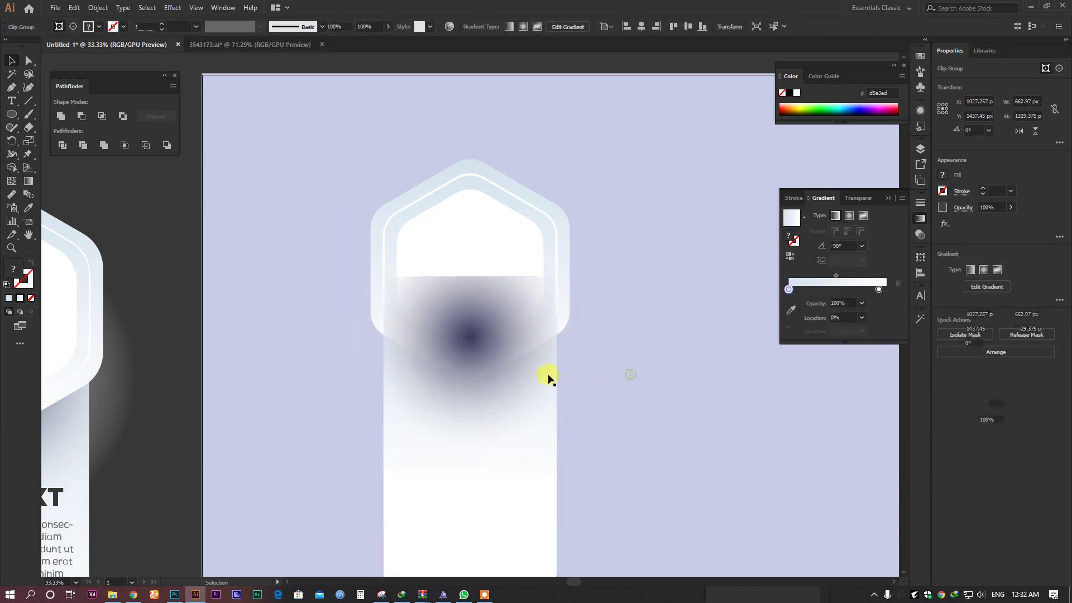
Bring the three nested hexagons to the front, above the clipped shadow.
left_click(465, 379)
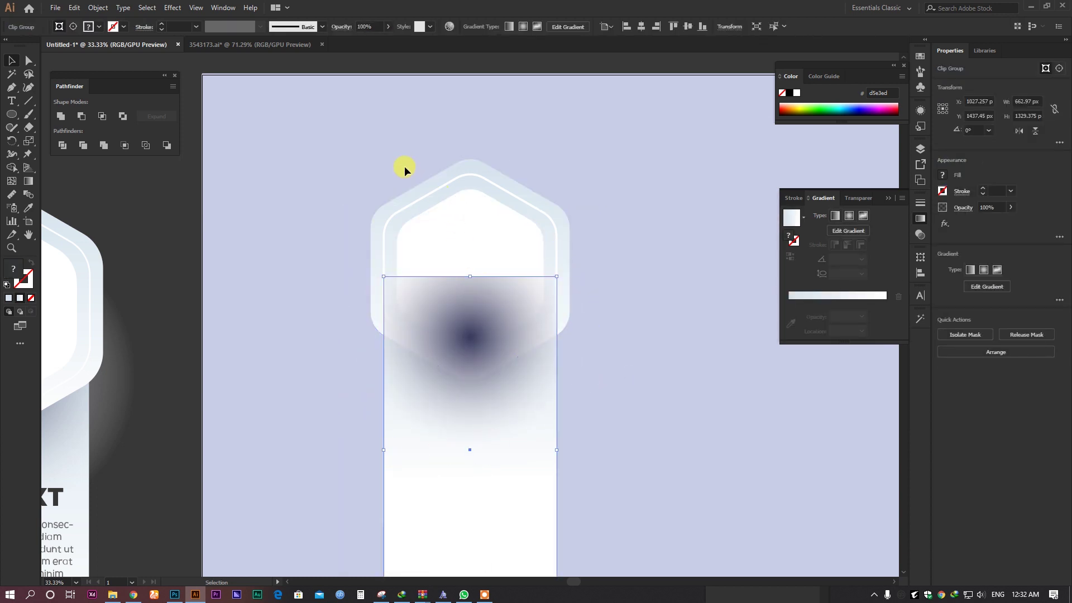
right_click(480, 205)
mouse_move(516, 365)
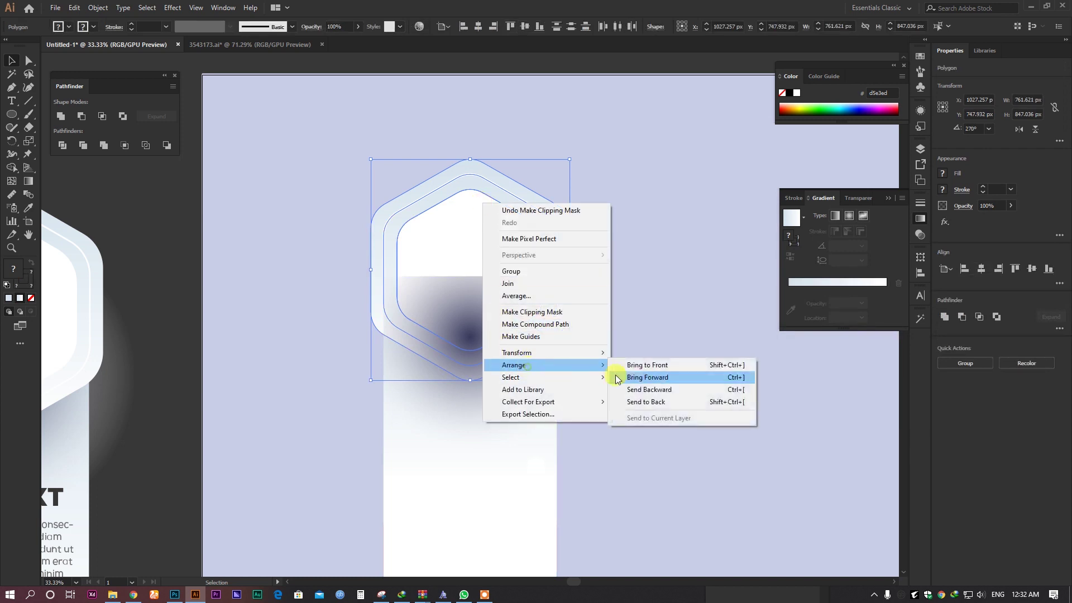
left_click(644, 366)
left_click(614, 290)
Isolate the clipped shadow group and nudge its circle up to about Y 948 px, then leave isolation.
scroll(583, 293, "down", 2)
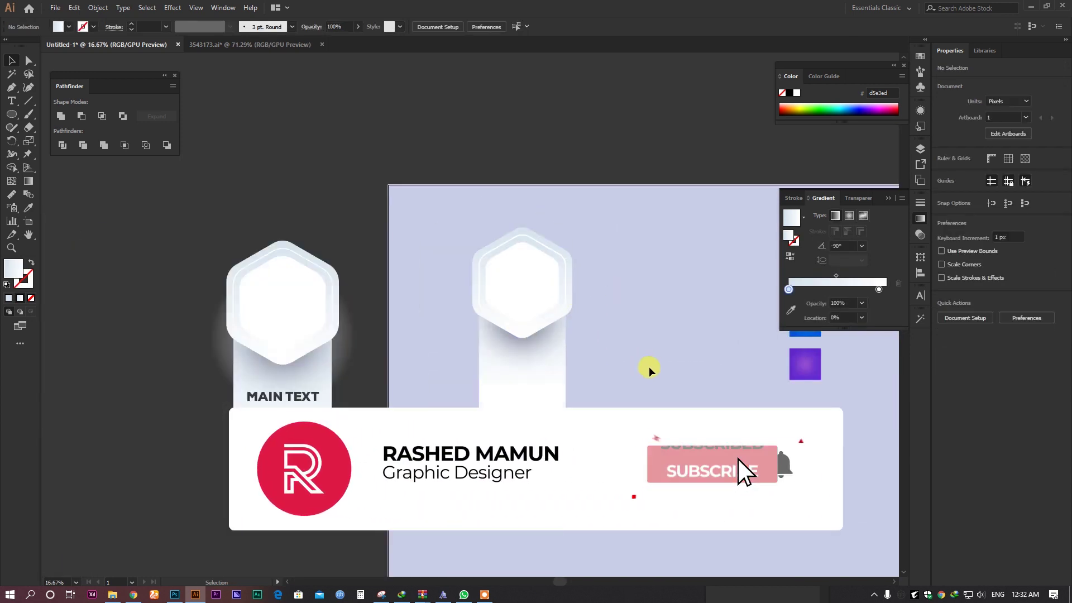
left_click_drag(650, 373, 613, 316)
double_click(499, 281)
key("ctrl+plus")
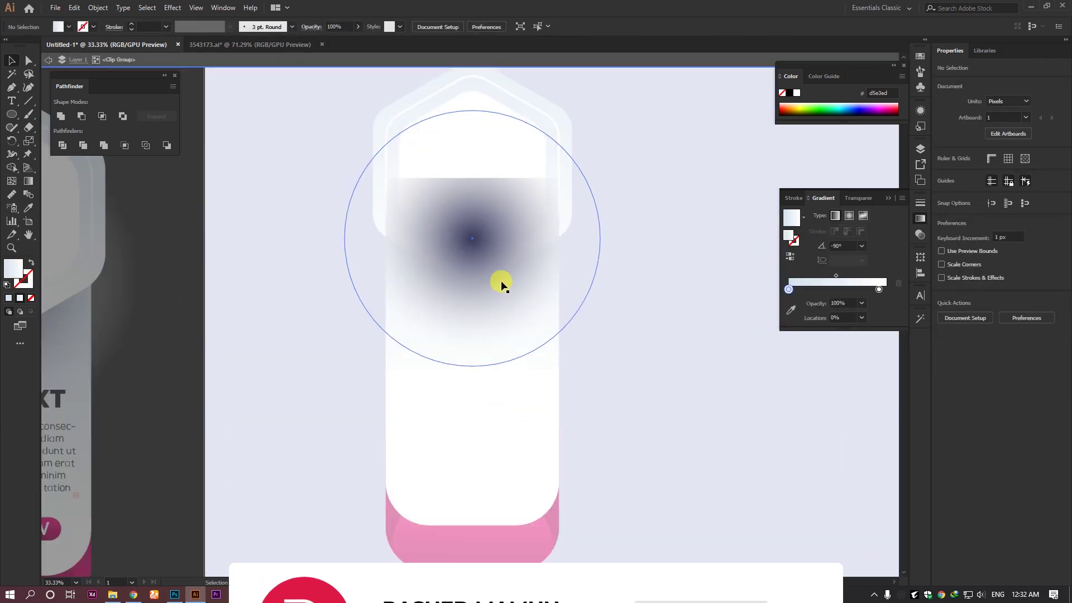
left_click_drag(508, 274, 509, 259)
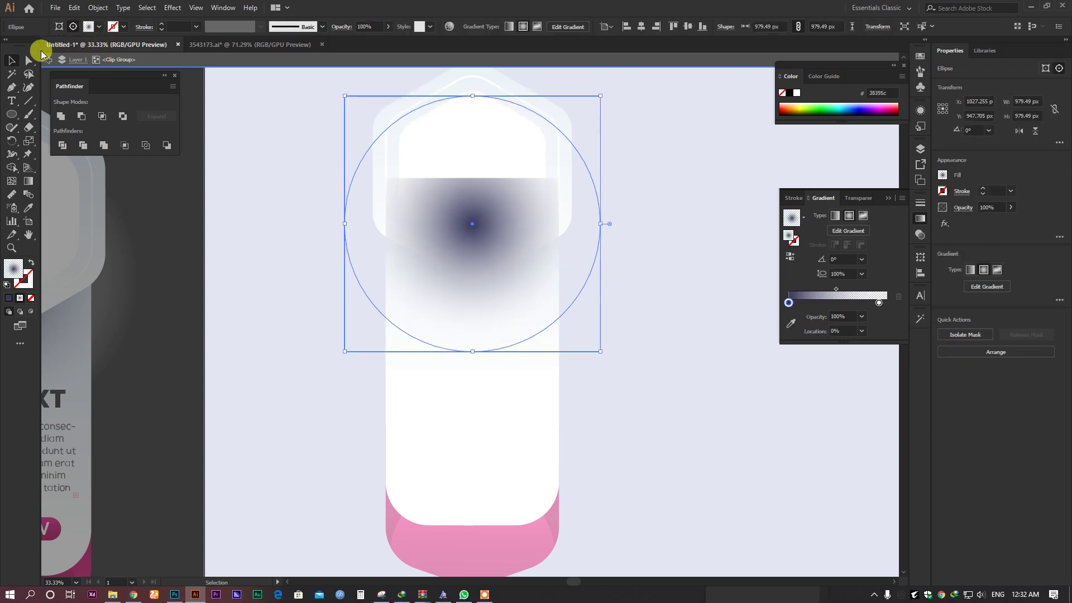
left_click(42, 53)
key("ctrl+minus")
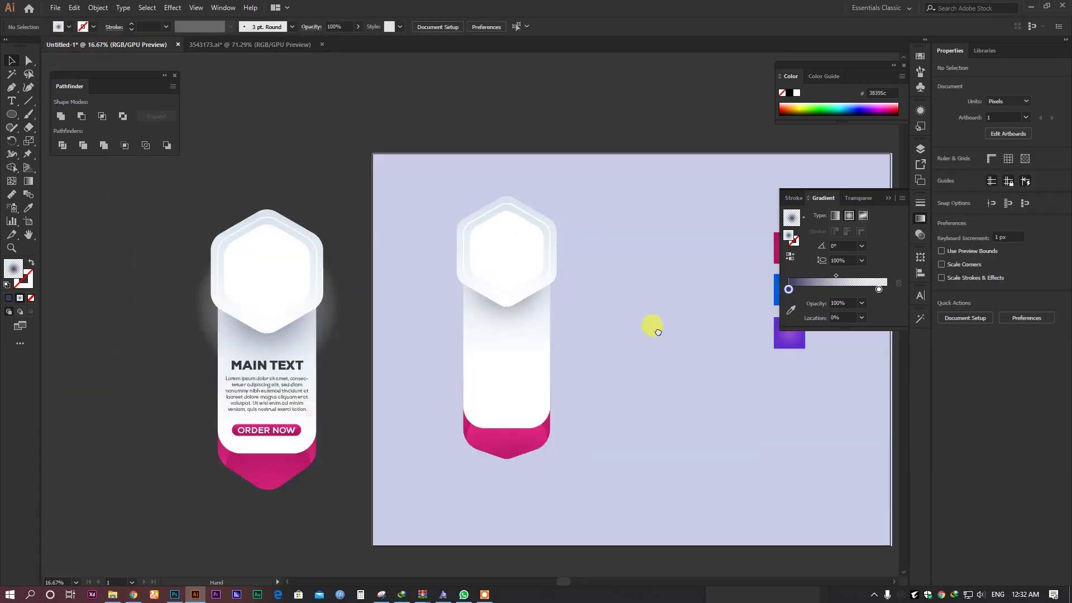
left_click_drag(658, 332, 608, 277)
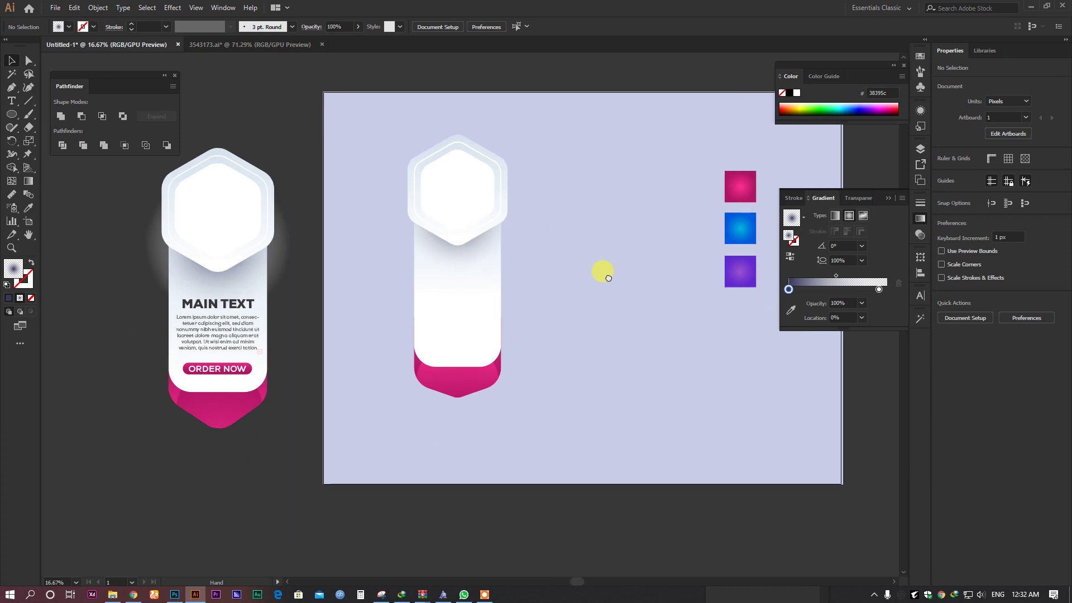
Switch to Chrome and search Google Images for "cart icon" in a new tab.
left_click(134, 596)
left_click(780, 6)
left_click(854, 9)
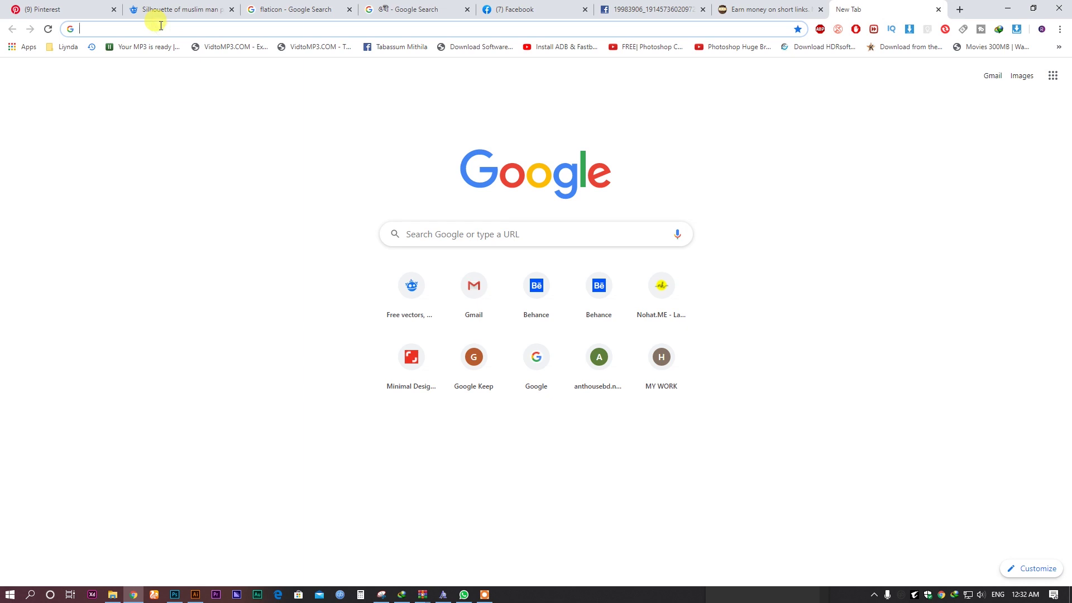
type("cardt")
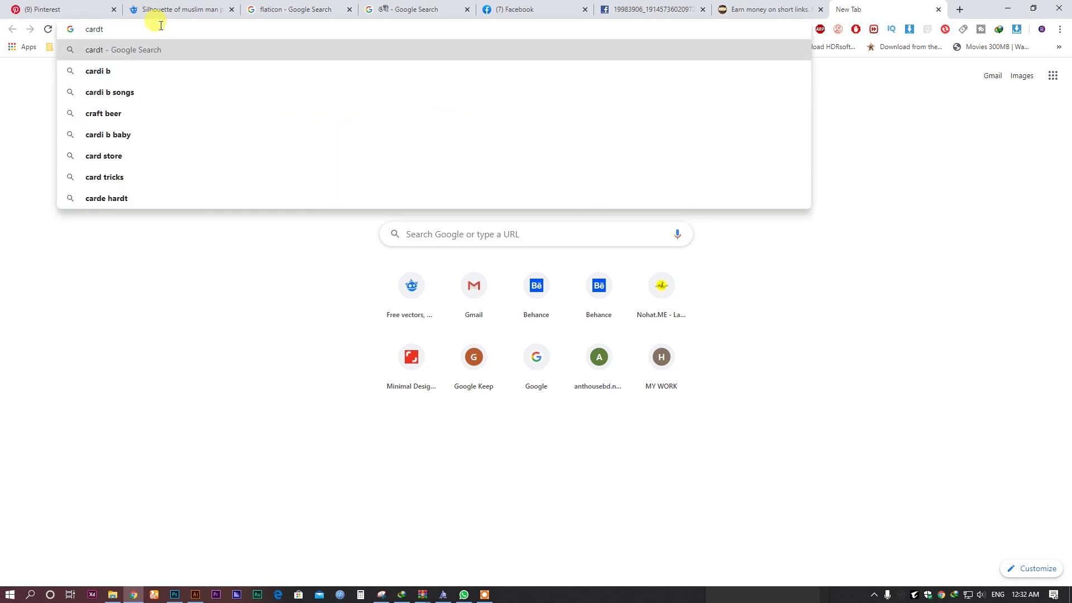
key("BackSpace")
key("BackSpace")
key("BackSpace")
key("BackSpace")
key("BackSpace")
type("cart i")
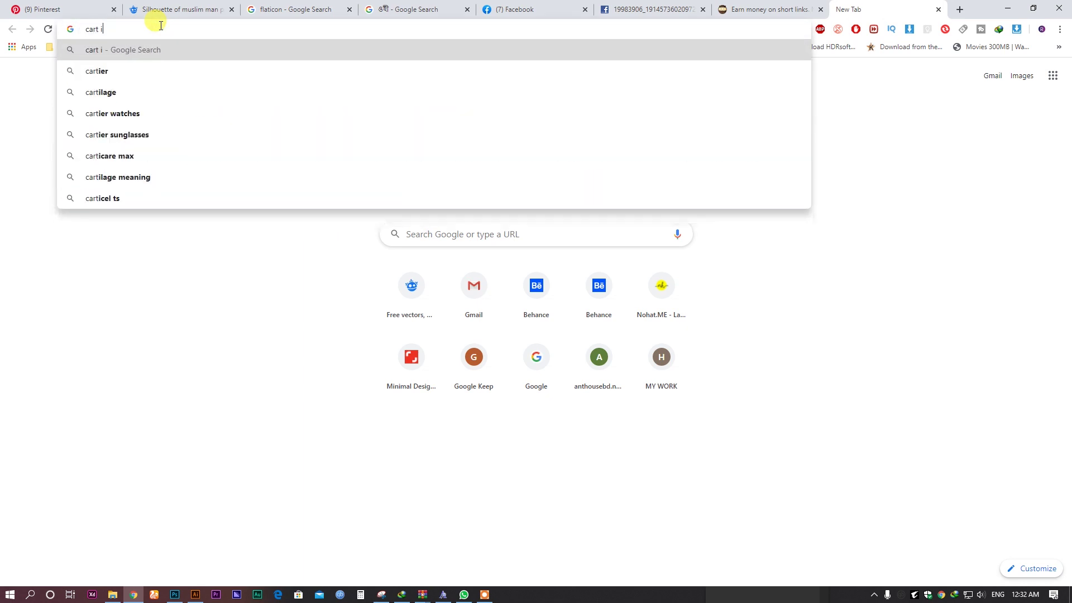
type("con")
key("Return")
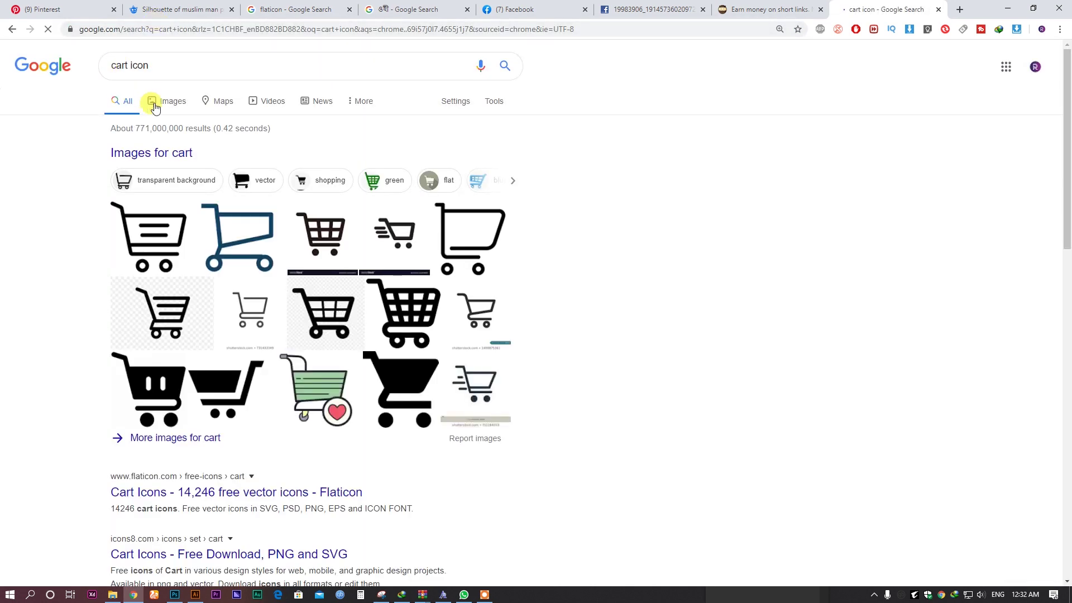
left_click(155, 106)
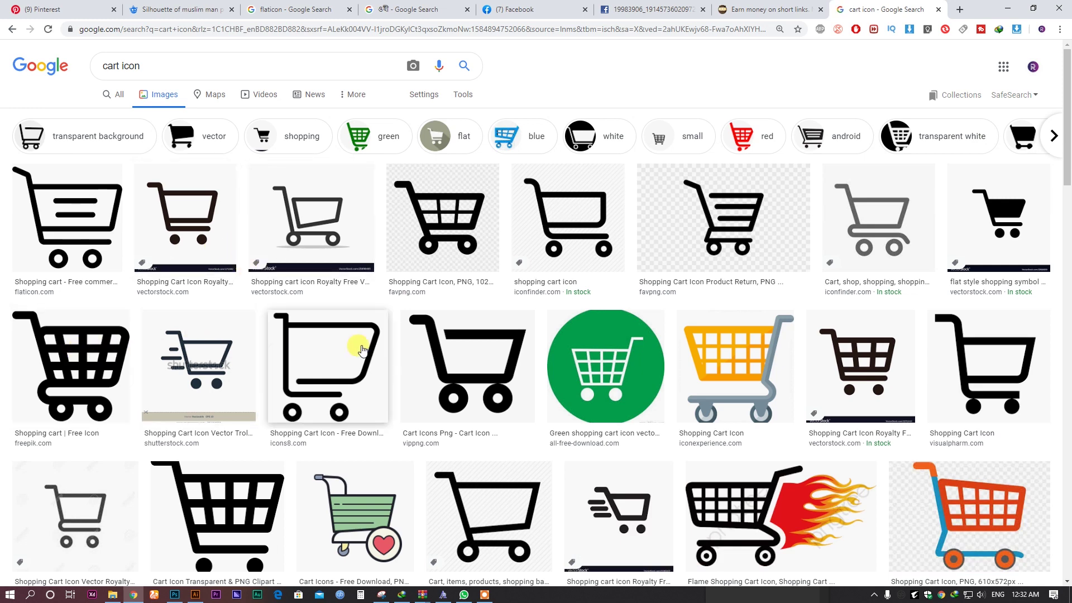
Look through the image results for a suitable shopping cart icon.
scroll(857, 299, "down", 5)
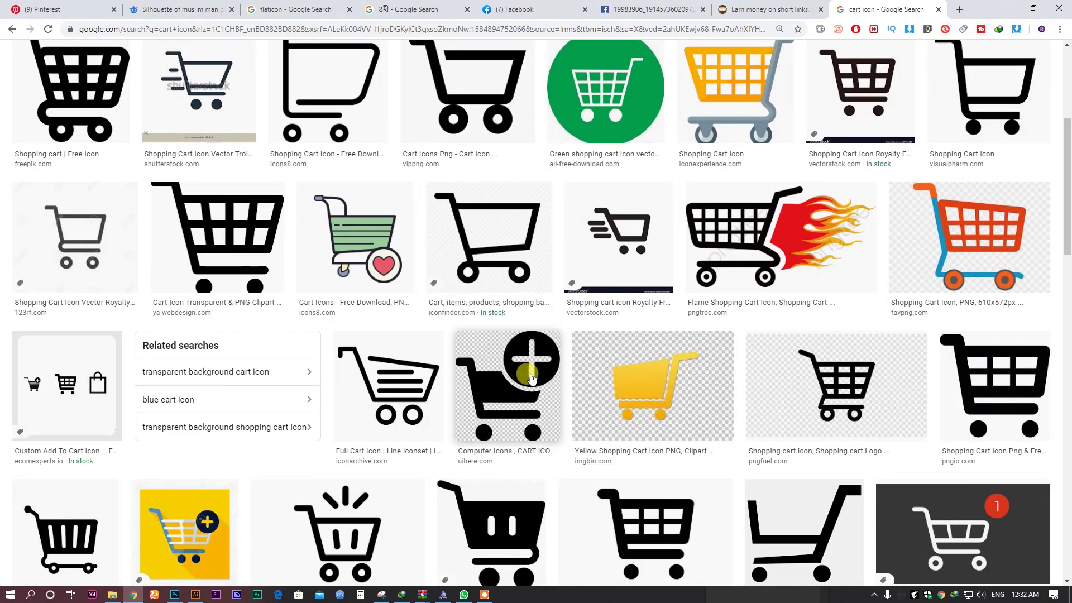
scroll(536, 341, "down", 3)
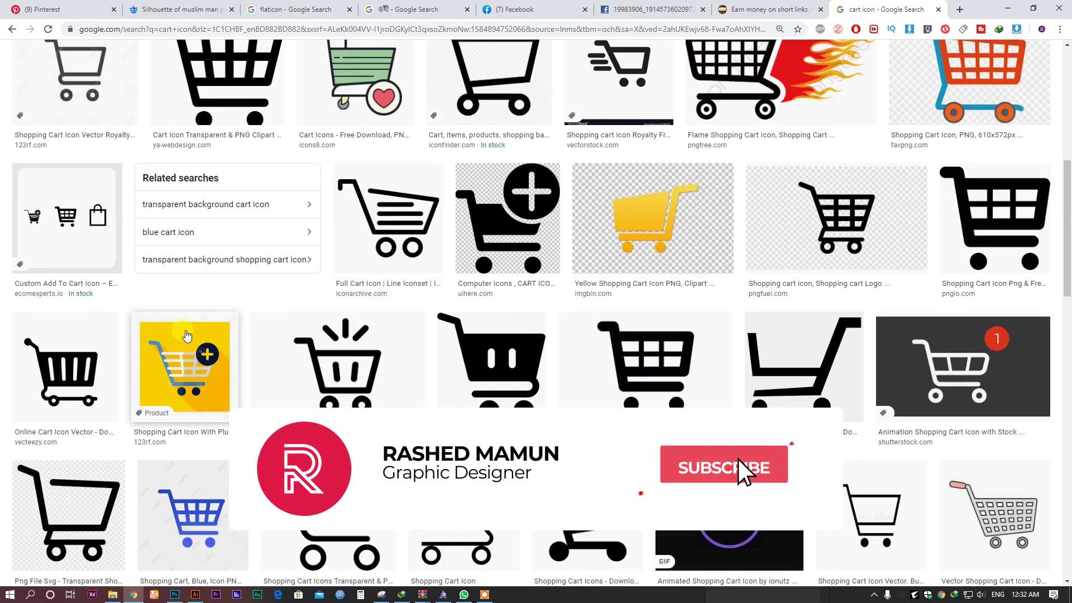
scroll(238, 307, "down", 2)
scroll(245, 302, "down", 4)
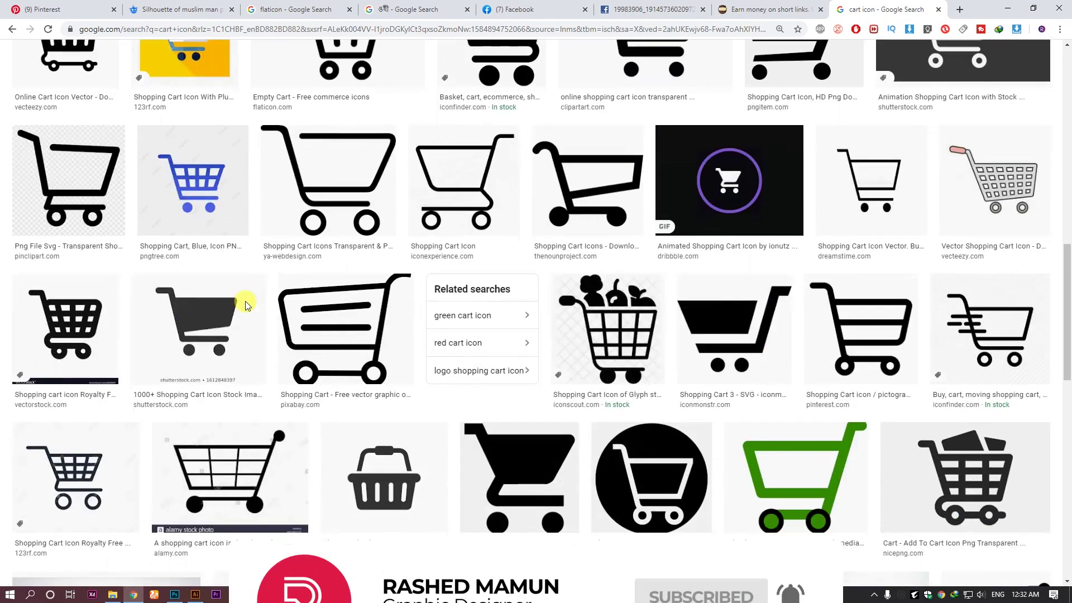
scroll(383, 262, "up", 14)
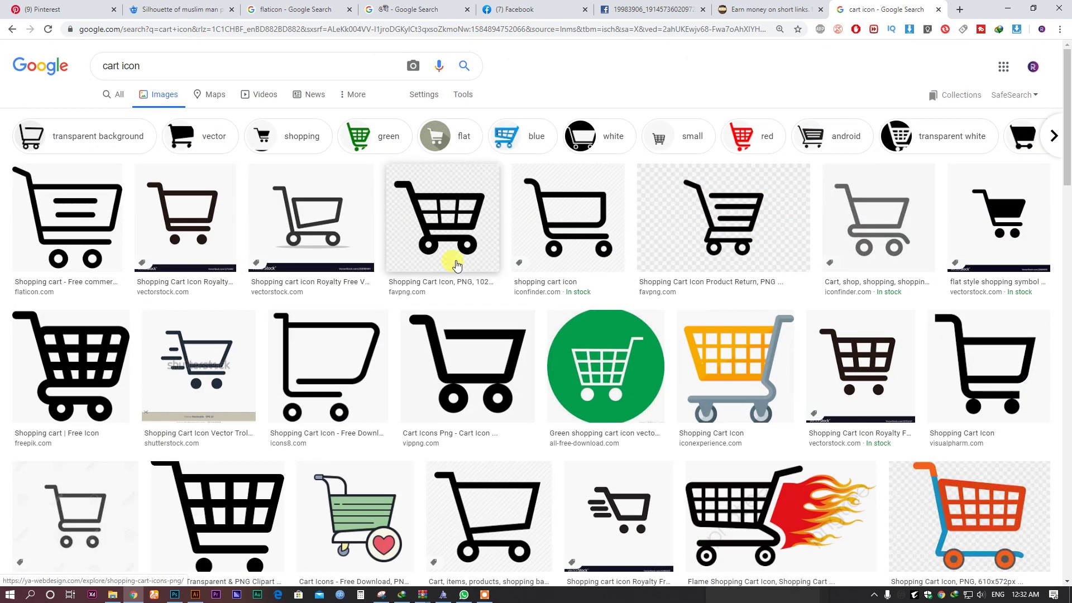
Preview cart results and copy the Flaticon shopping cart image with two lines inside the basket.
left_click(966, 233)
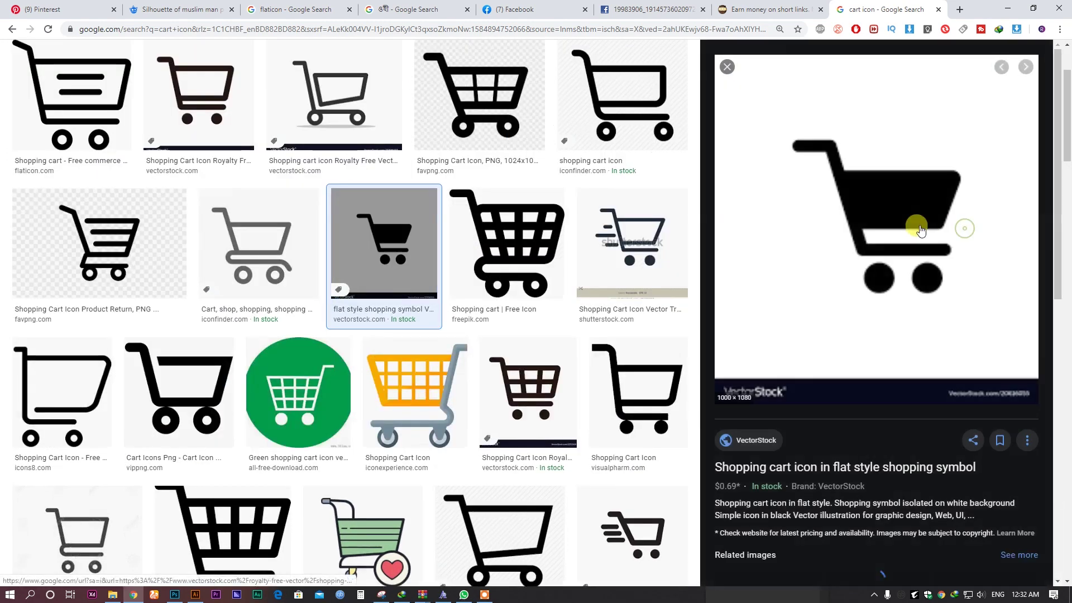
scroll(120, 172, "up", 1)
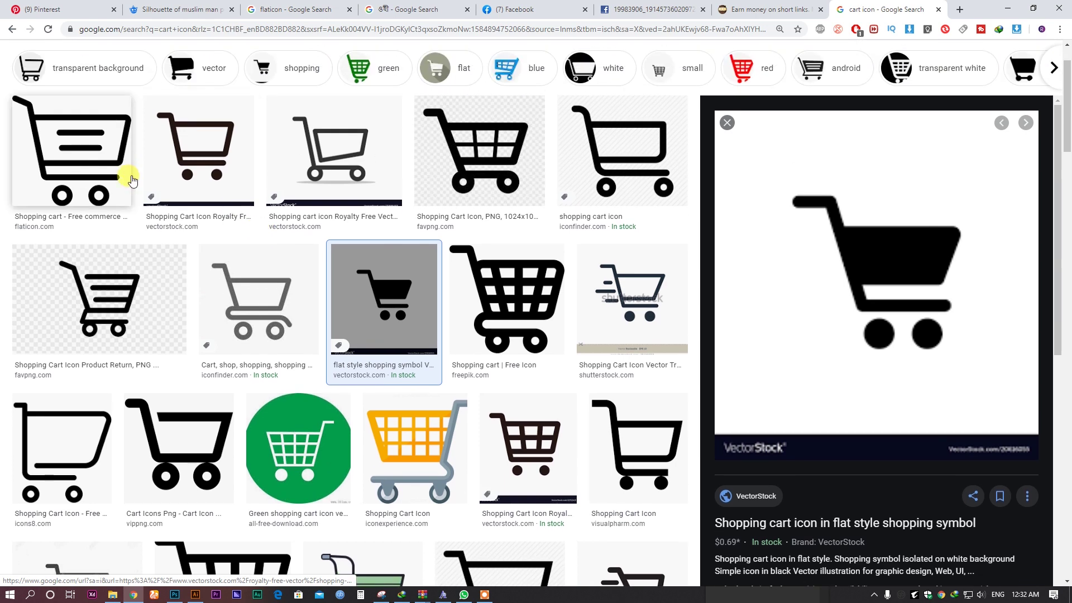
left_click(112, 168)
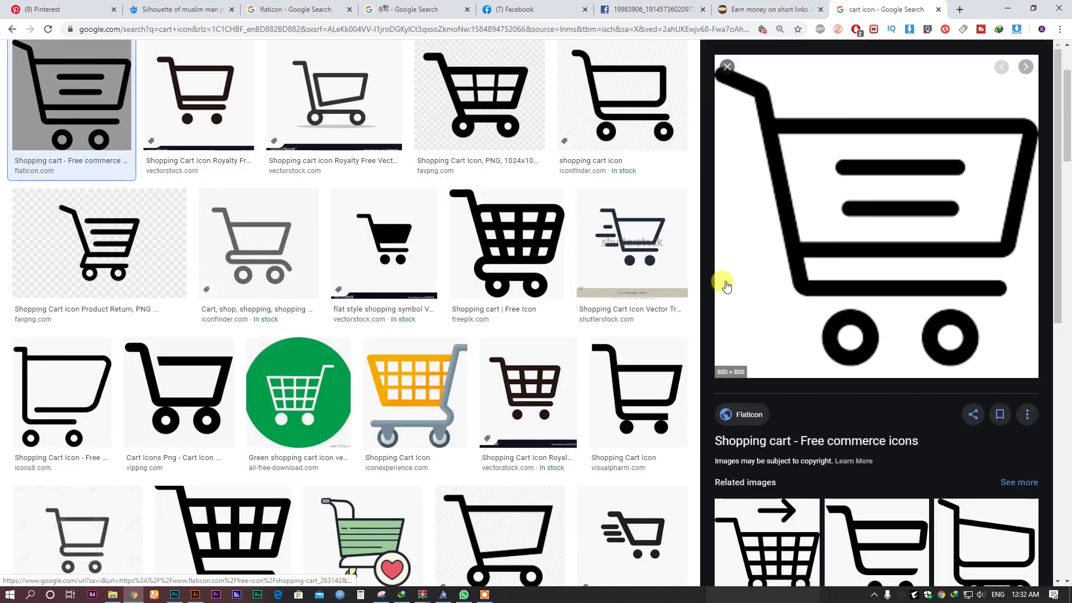
scroll(742, 312, "down", 4)
scroll(823, 340, "down", 1)
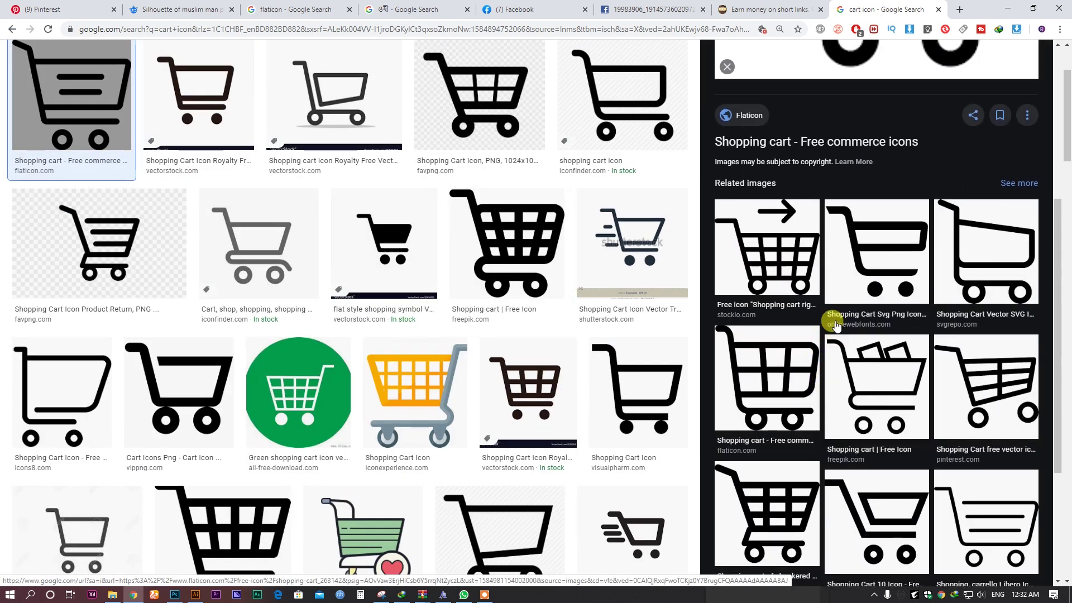
scroll(884, 90, "up", 5)
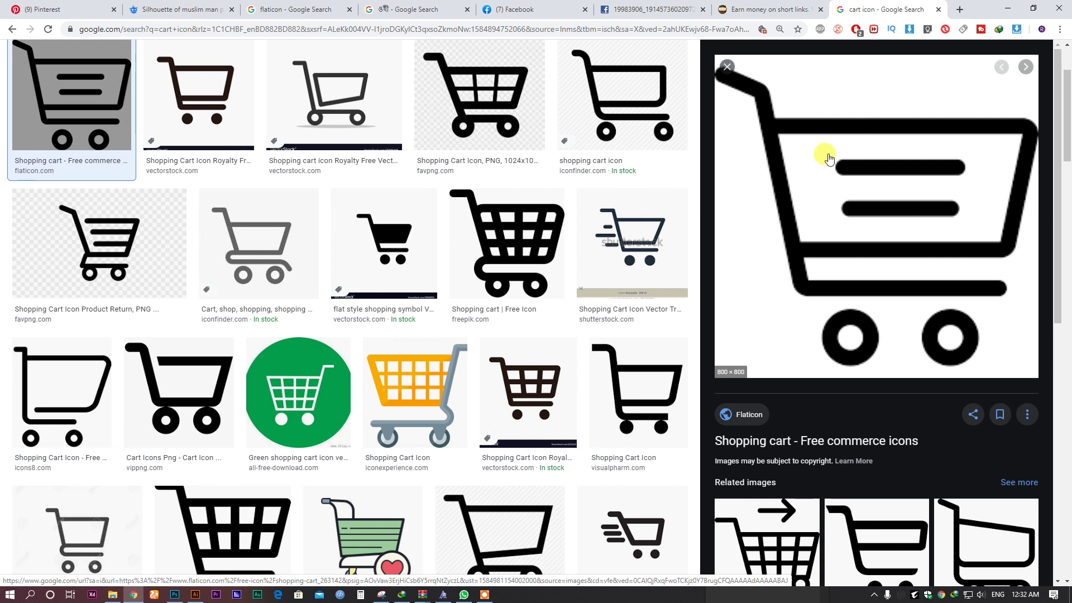
right_click(861, 158)
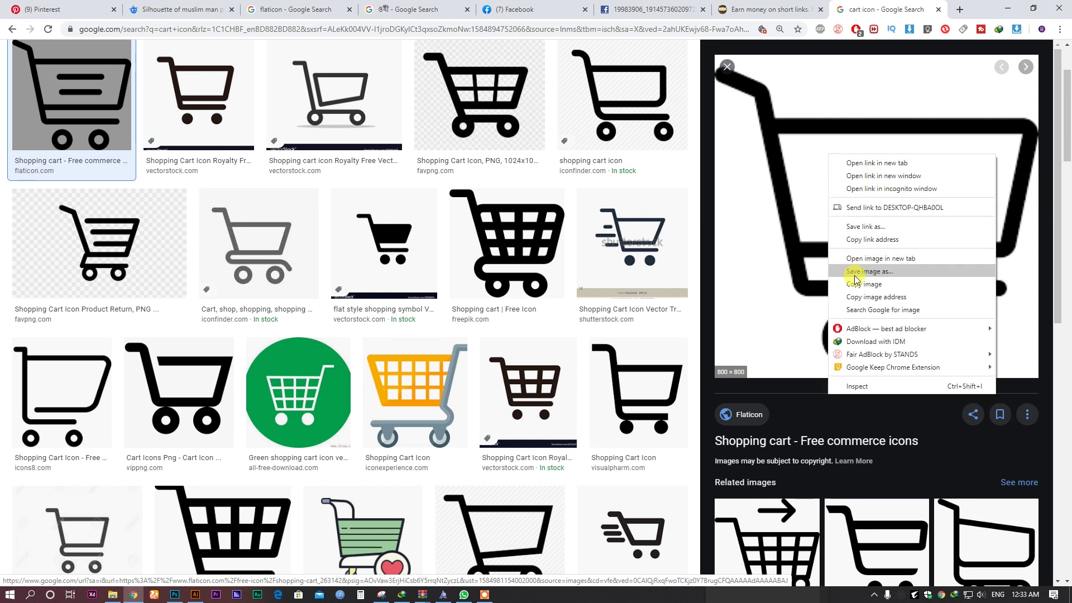
left_click(854, 273)
Switch to Illustrator and paste the cart image on the empty canvas below the artboard.
left_click(195, 594)
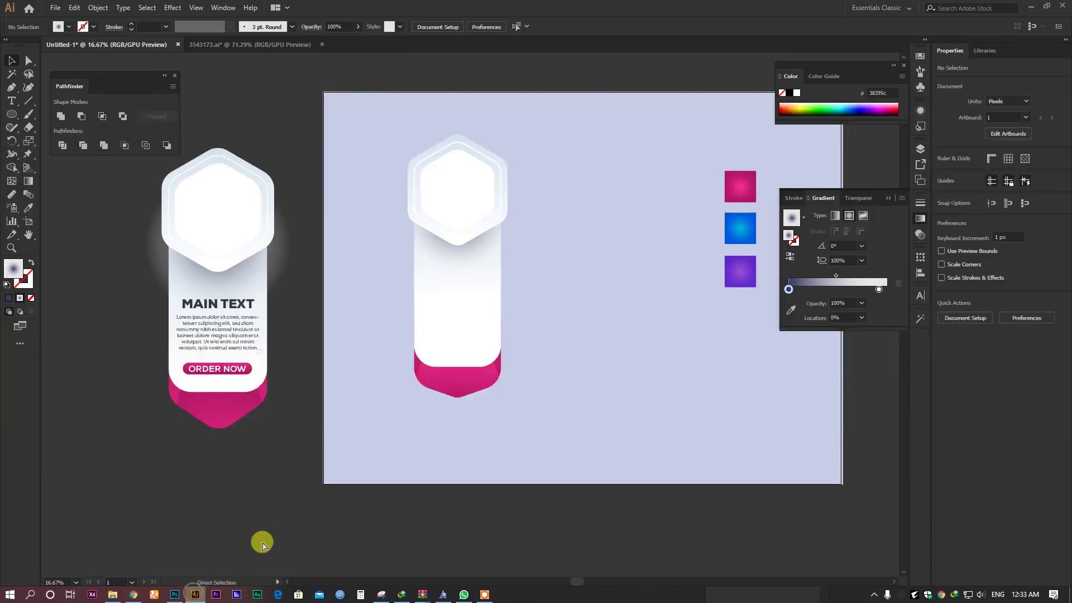
key("ctrl+v")
left_click_drag(484, 328, 592, 409)
left_click_drag(529, 347, 540, 210)
left_click_drag(498, 180, 415, 399)
left_click(595, 382)
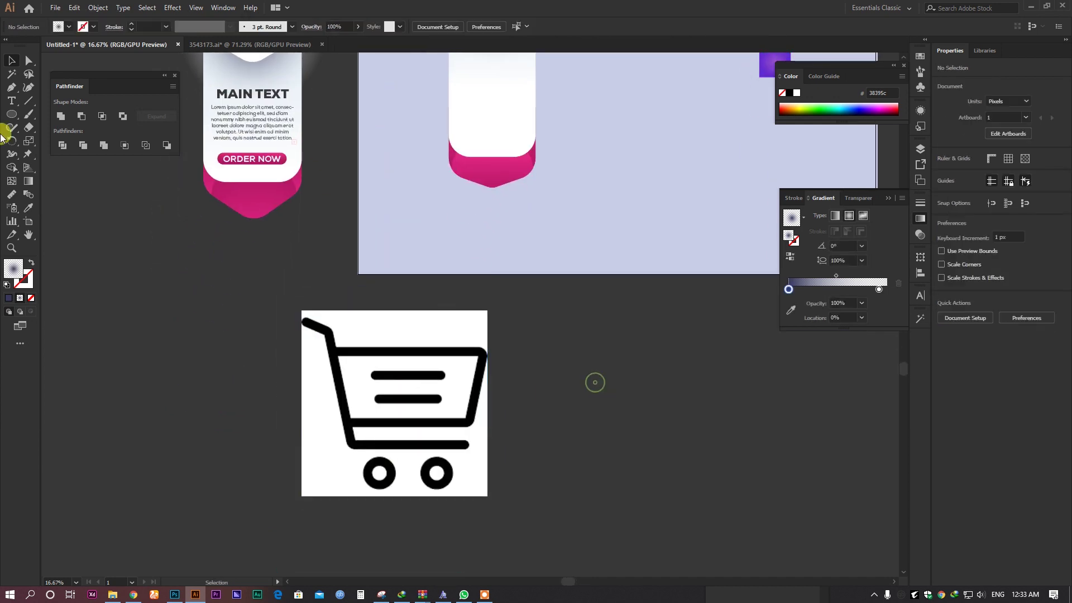
Trace the cart's handle, slanted post and lower rail as one open path with the Pen tool.
left_click(13, 88)
left_click(304, 320)
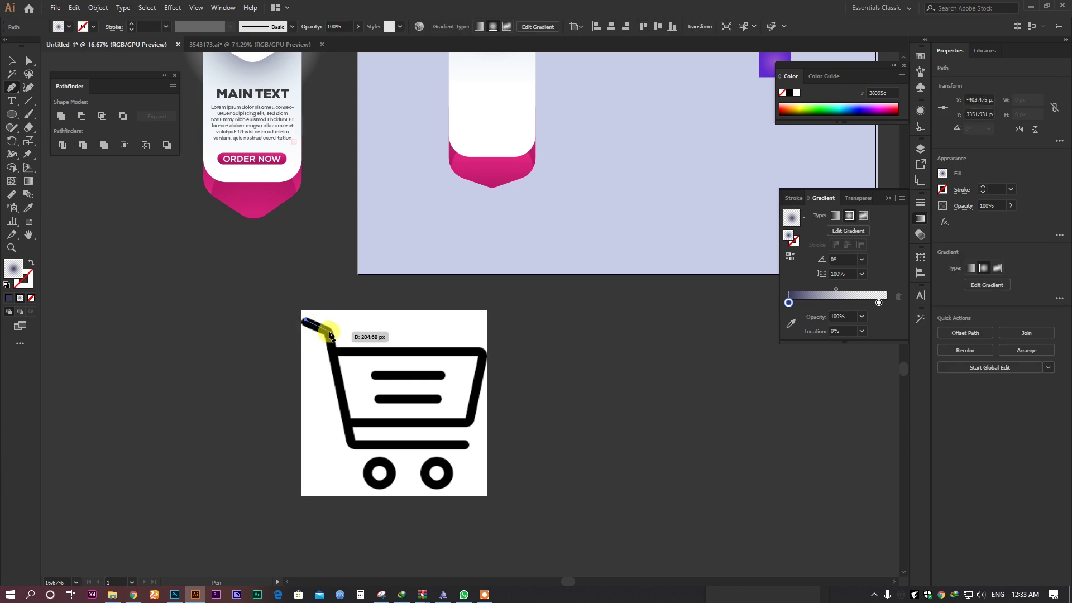
left_click(329, 332)
left_click(355, 450)
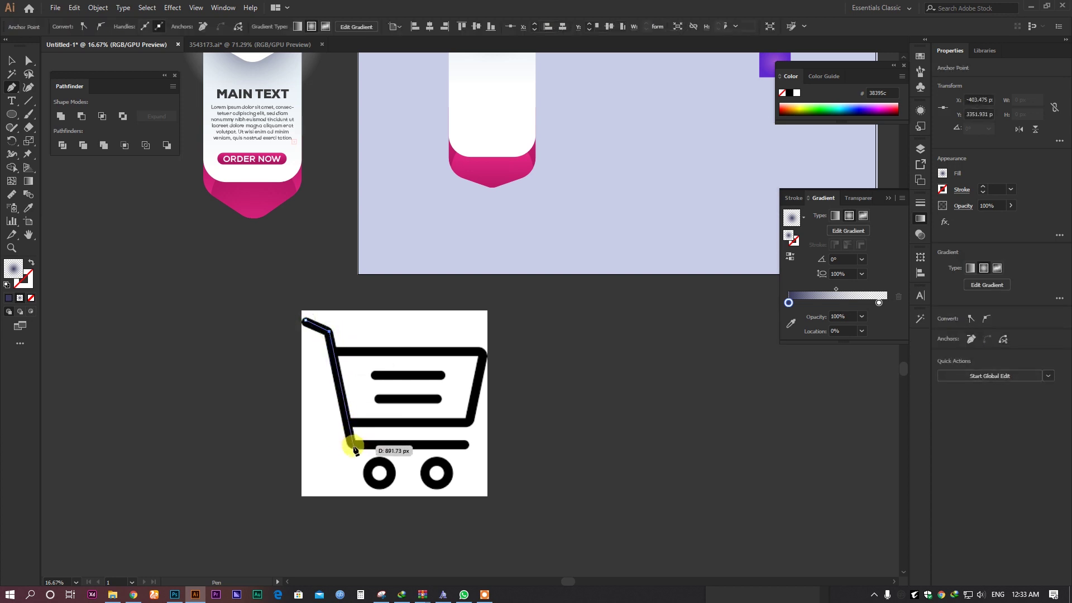
left_click(463, 445)
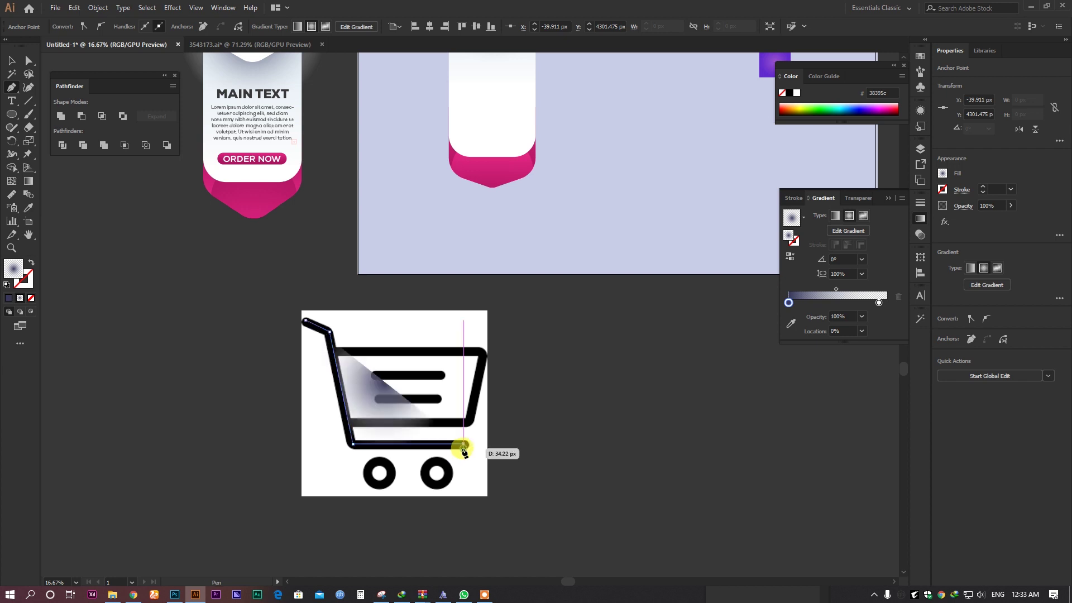
Give the traced handle path no fill and a dark grey 383838 stroke of 65 pt.
left_click(28, 208)
left_click(134, 252)
left_click(31, 263)
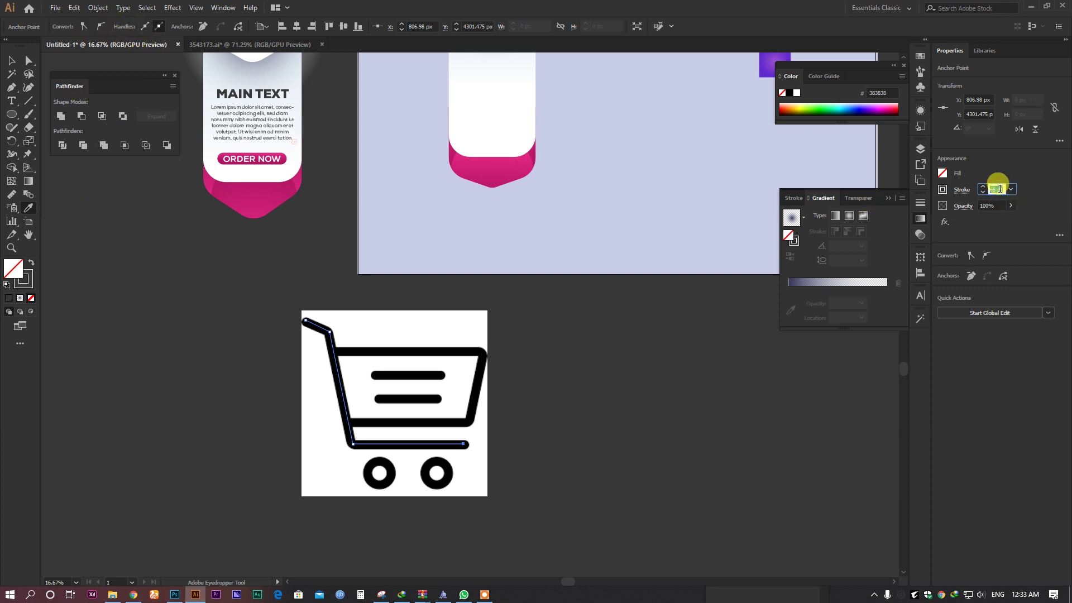
type("60")
key("Return")
scroll(381, 390, "up", 1)
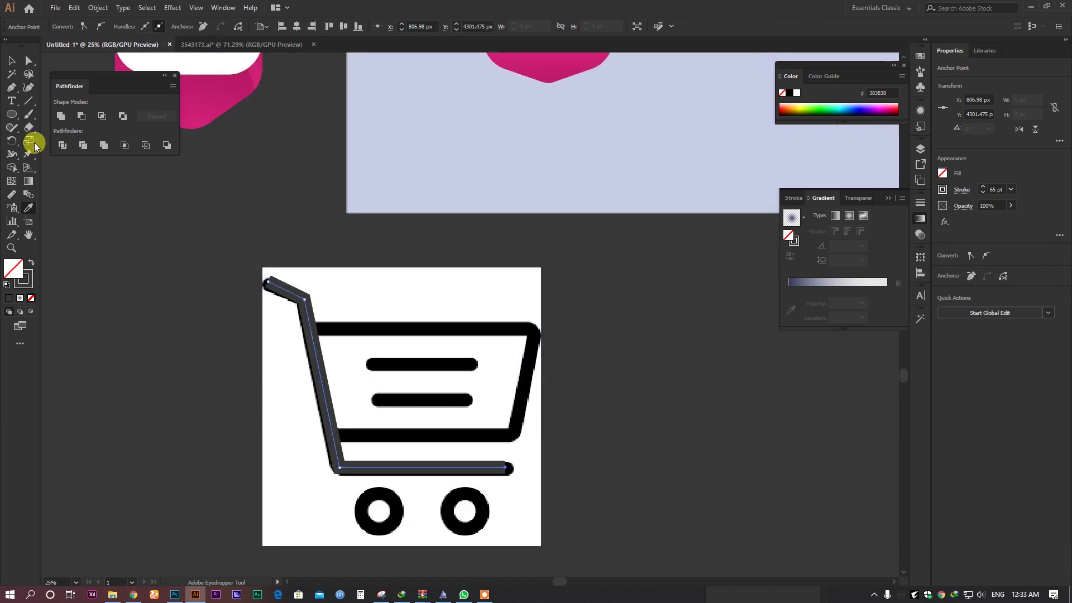
Set round caps on the handle path's stroke and deselect the path.
left_click(10, 59)
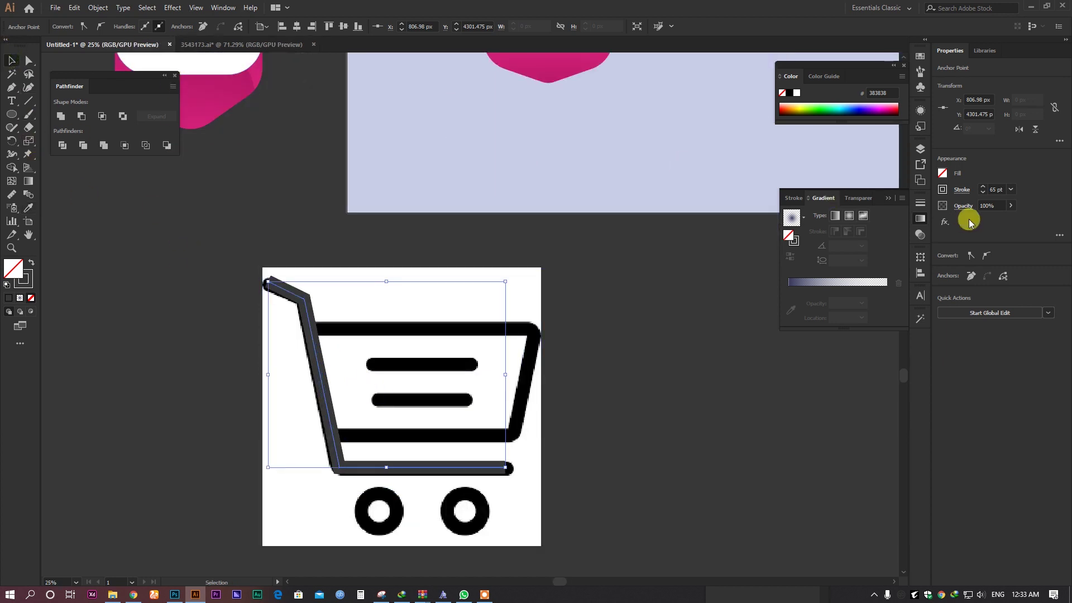
left_click(963, 190)
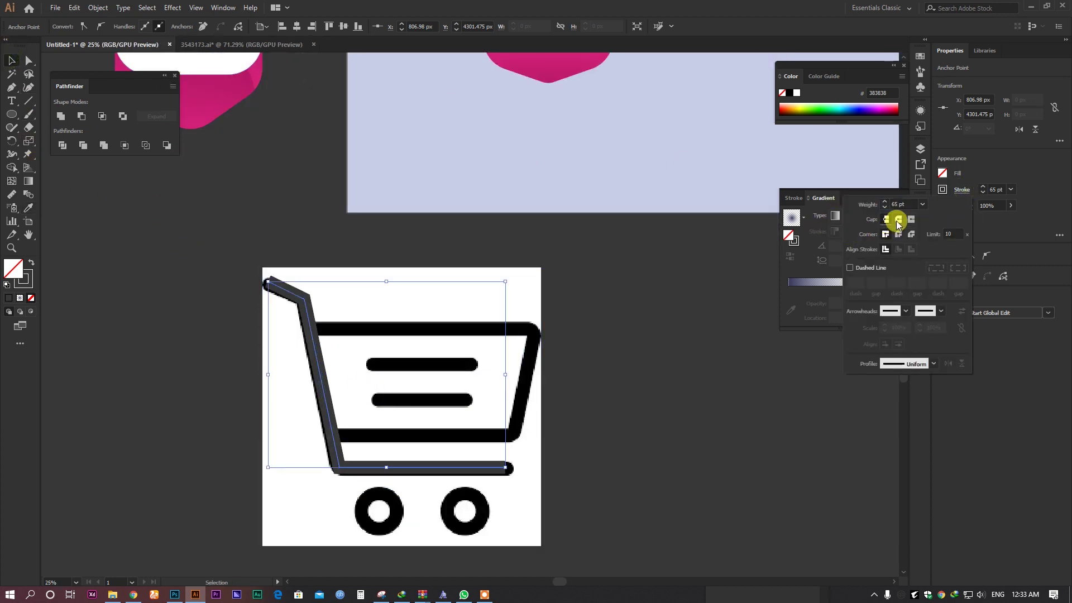
left_click(544, 304)
left_click(564, 383)
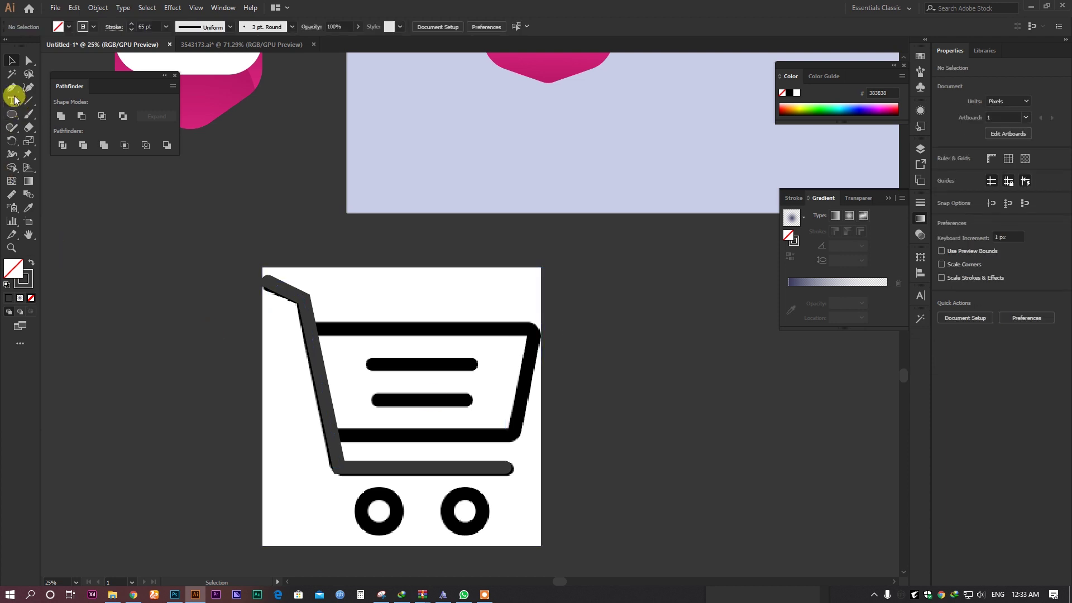
Trace the basket's upper, right and lower edges with the Pen tool, starting and ending on the slanted post.
left_click(271, 291)
left_click(311, 330)
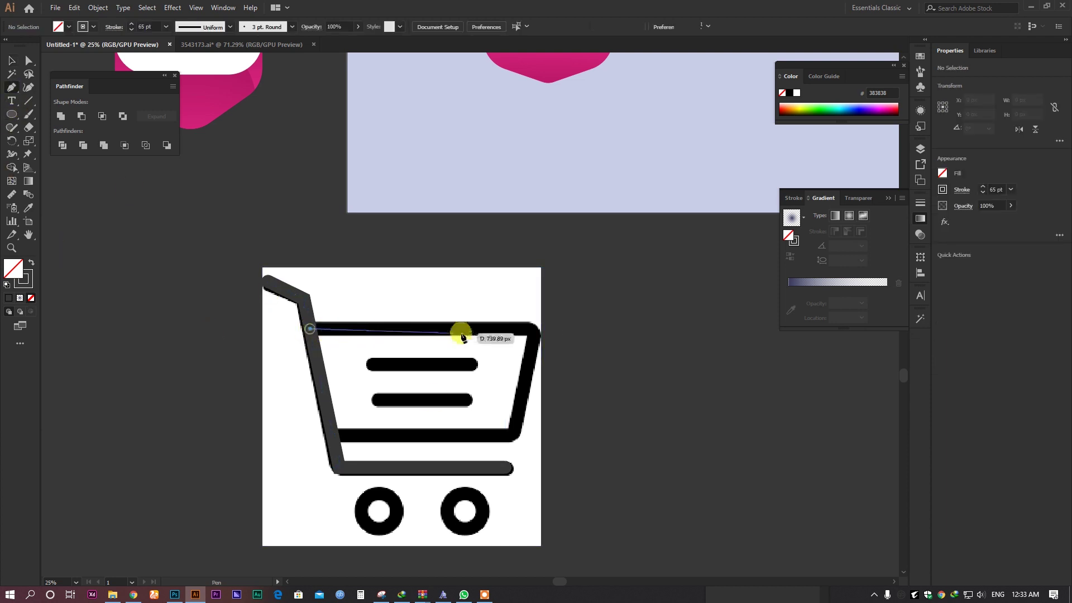
left_click(533, 331)
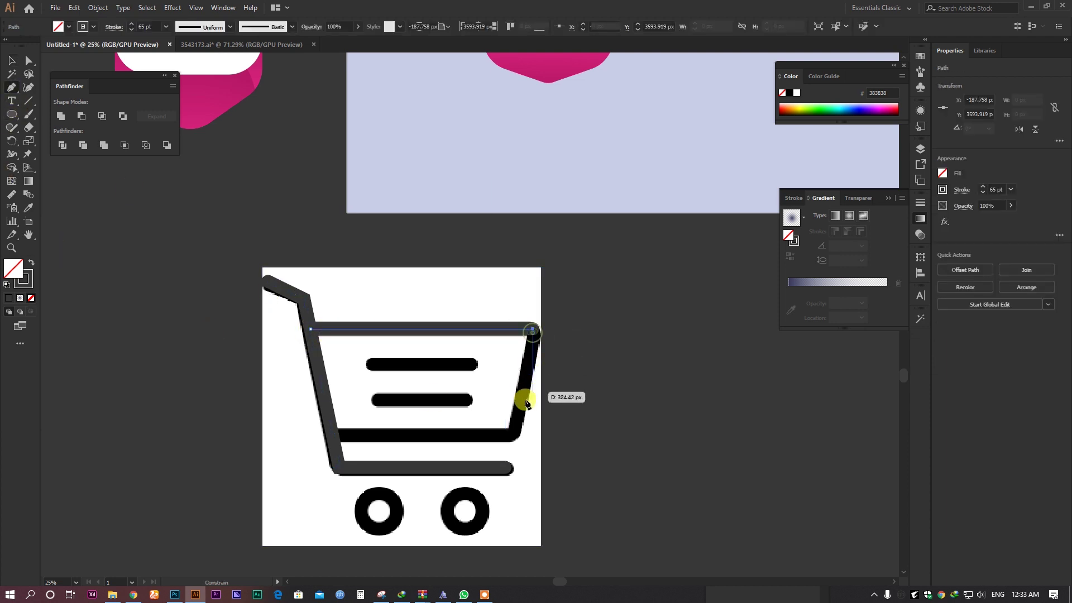
left_click(513, 436)
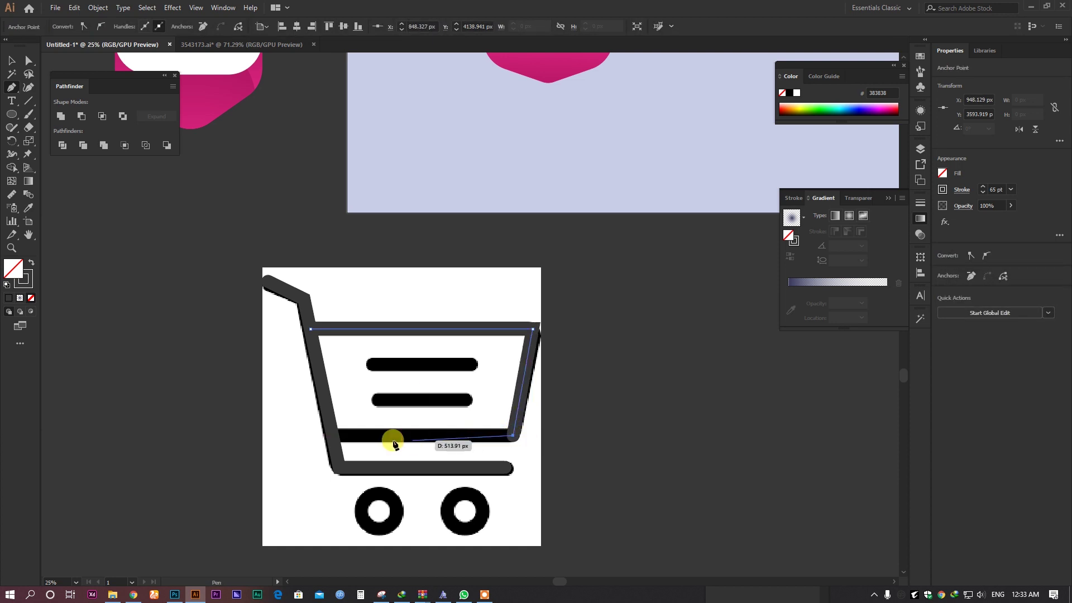
left_click(333, 436)
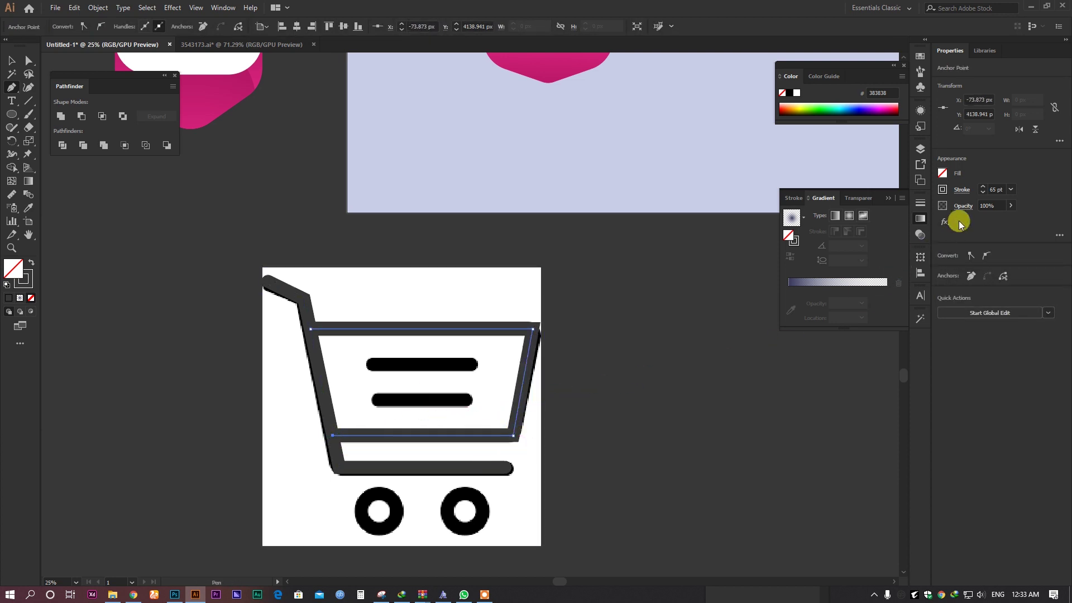
Set the basket path's stroke corners to Round Join and deselect it.
left_click(961, 189)
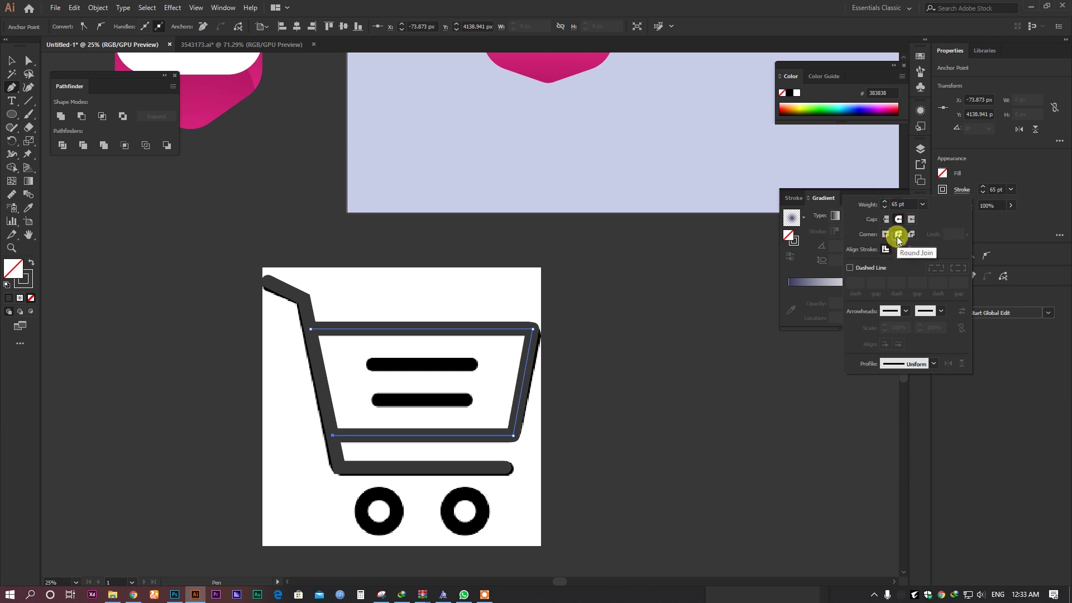
left_click(2, 89)
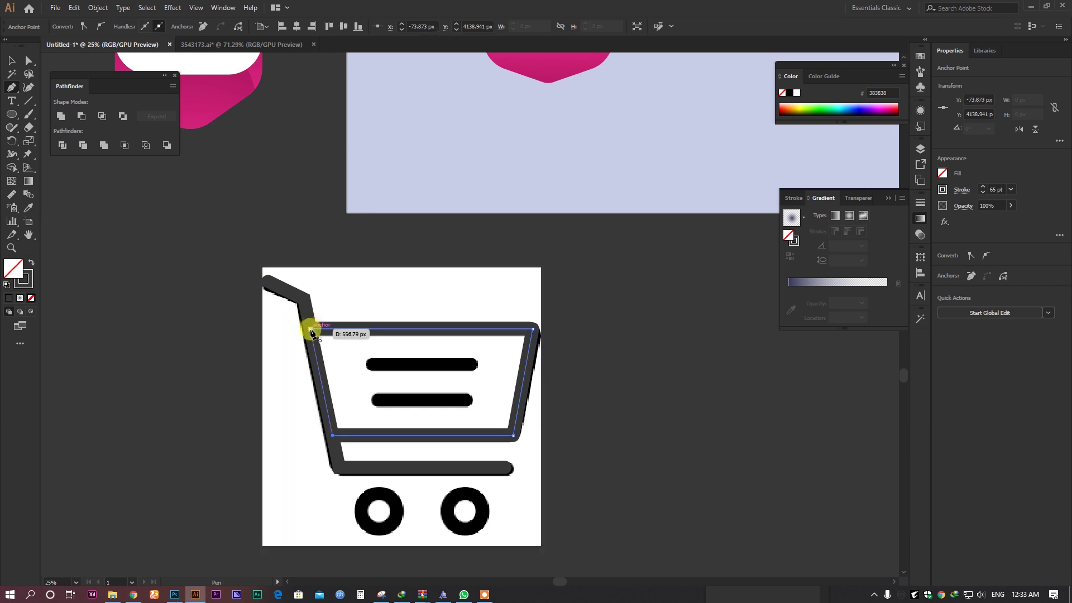
left_click(15, 60)
left_click(175, 345)
left_click_drag(195, 399, 203, 385)
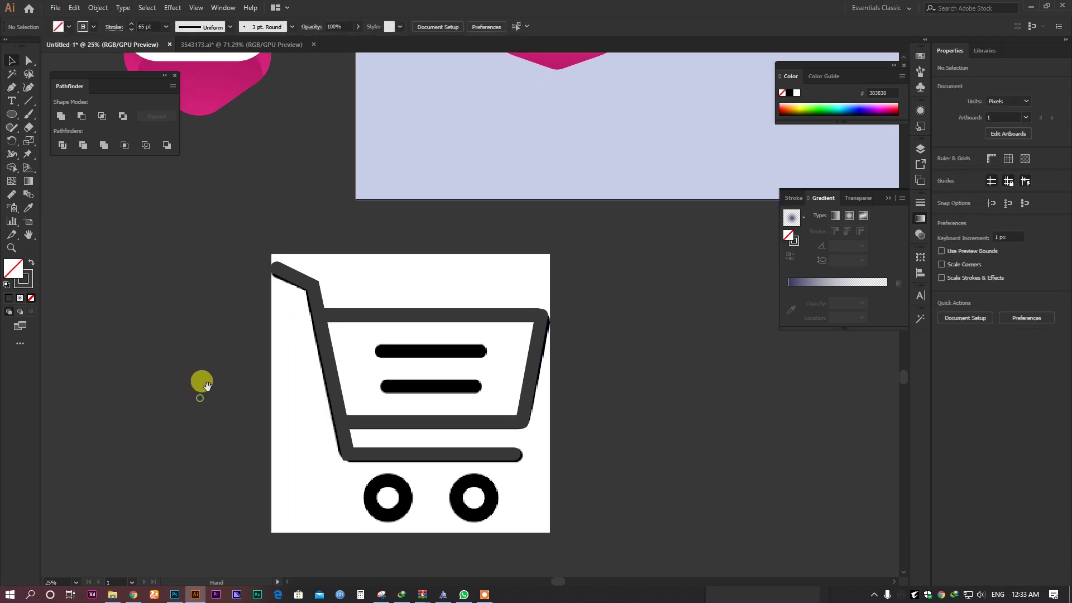
Trace the two short horizontal bars inside the basket as separate straight lines with the Pen tool.
left_click(14, 90)
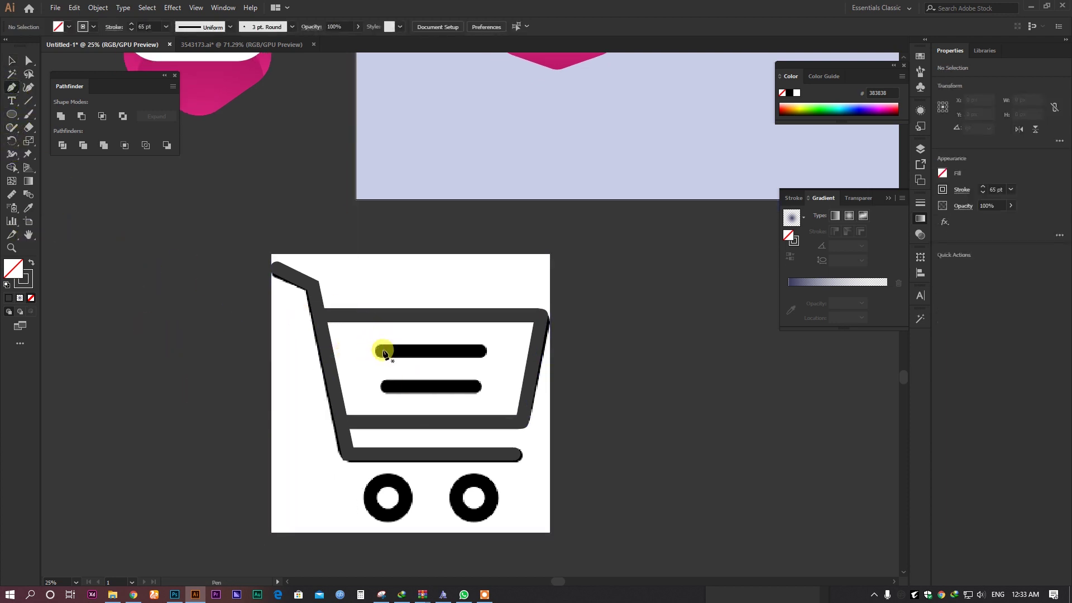
left_click(380, 350)
left_click(479, 349)
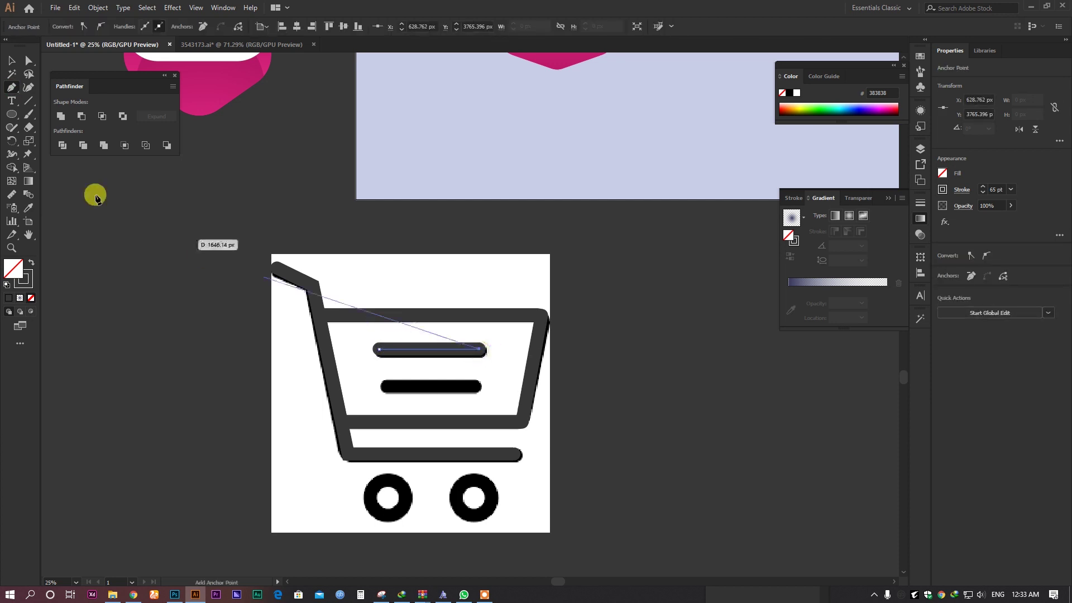
key("v")
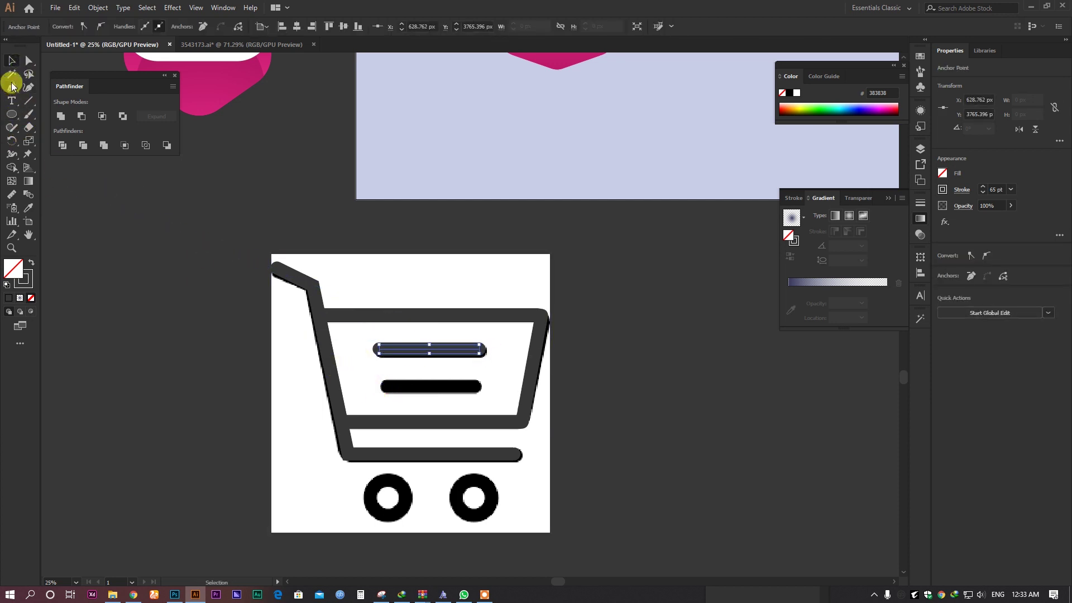
left_click(386, 386)
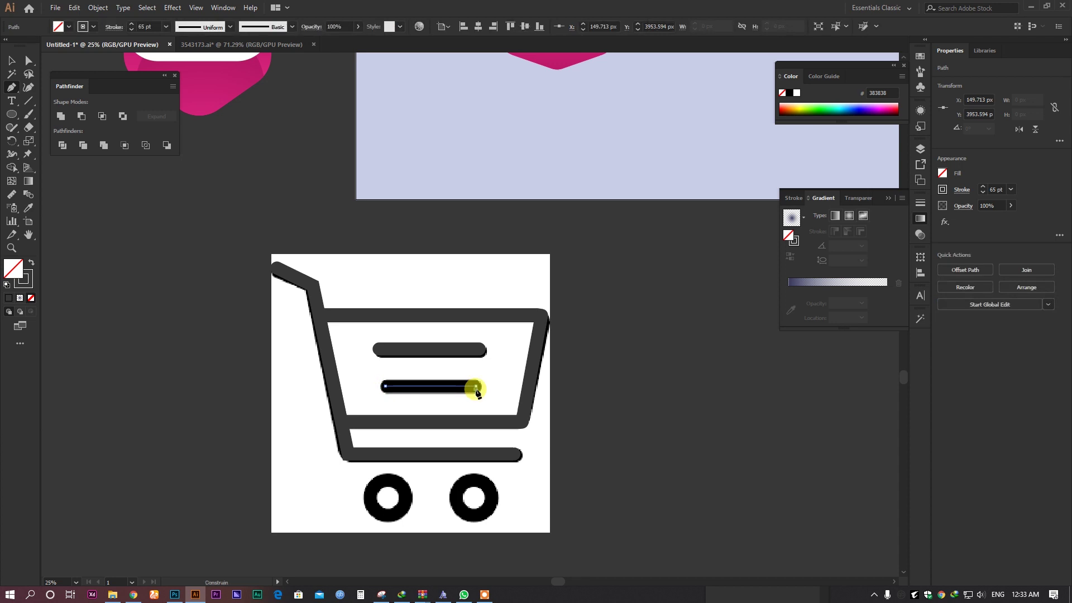
left_click(475, 389)
key("v")
left_click(119, 268)
Draw a circle about 258 px wide centred on the cart's left wheel with the Ellipse tool.
left_click(12, 114)
scroll(374, 522, "down", 1)
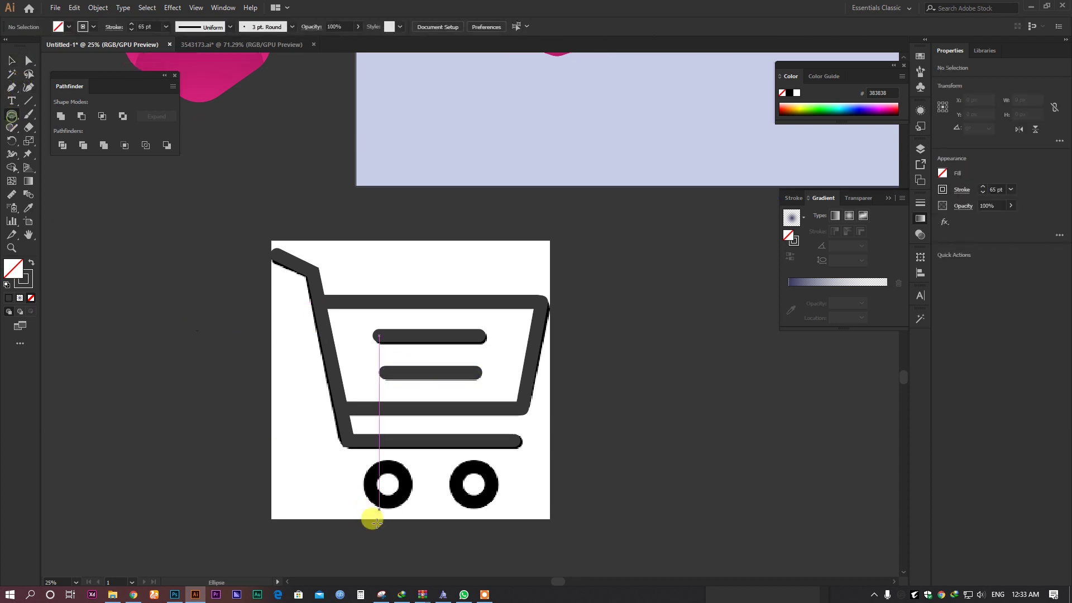
scroll(375, 520, "down", 2)
left_click_drag(386, 456, 411, 481)
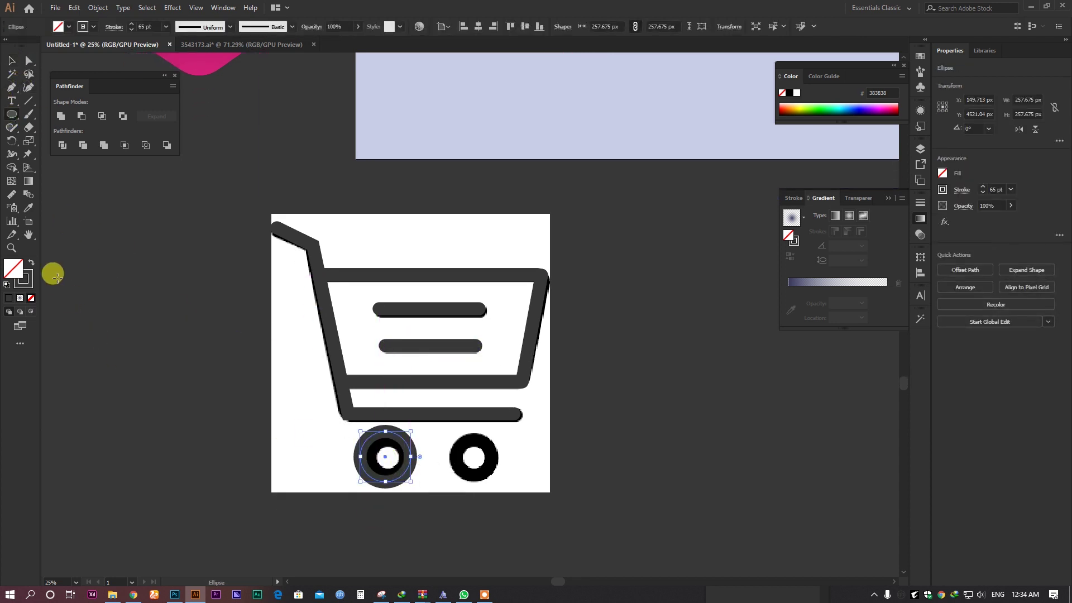
Shrink the wheel circle to about 200 px and group it with a copy placed over the right wheel.
left_click(12, 60)
left_click(394, 461)
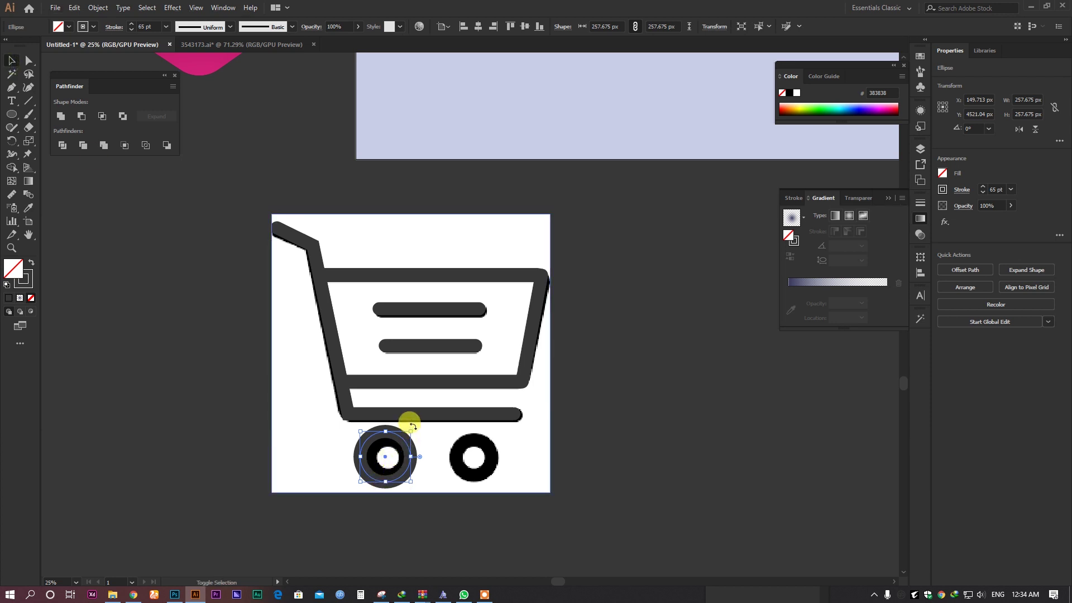
left_click_drag(407, 449, 491, 462)
left_click(402, 449, "shift")
key("ctrl+g")
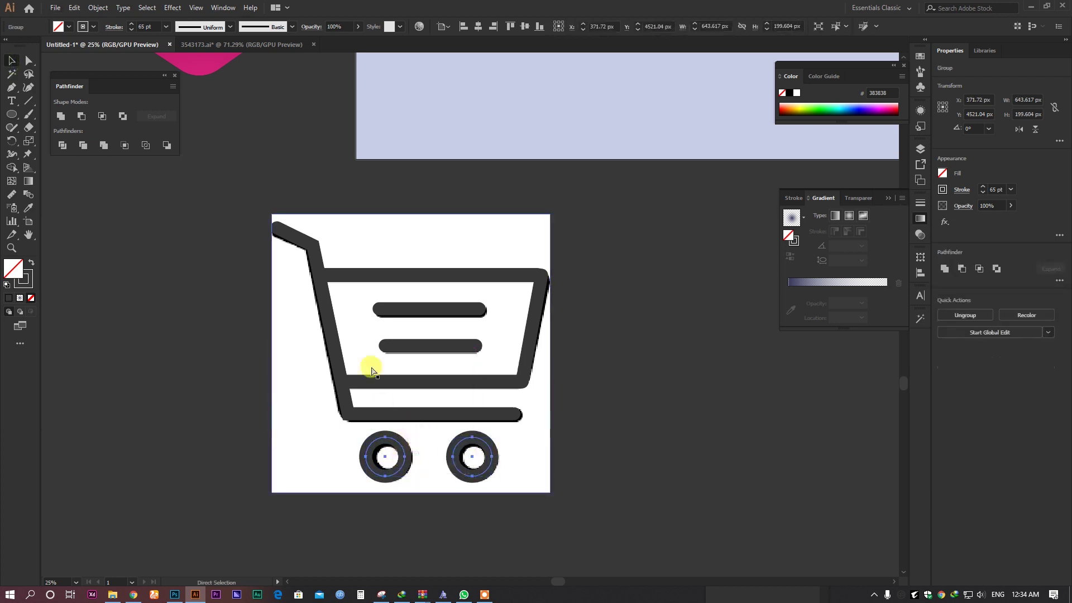
Move the reference cart image to the right, clear of the traced paths.
left_click_drag(282, 348, 657, 401)
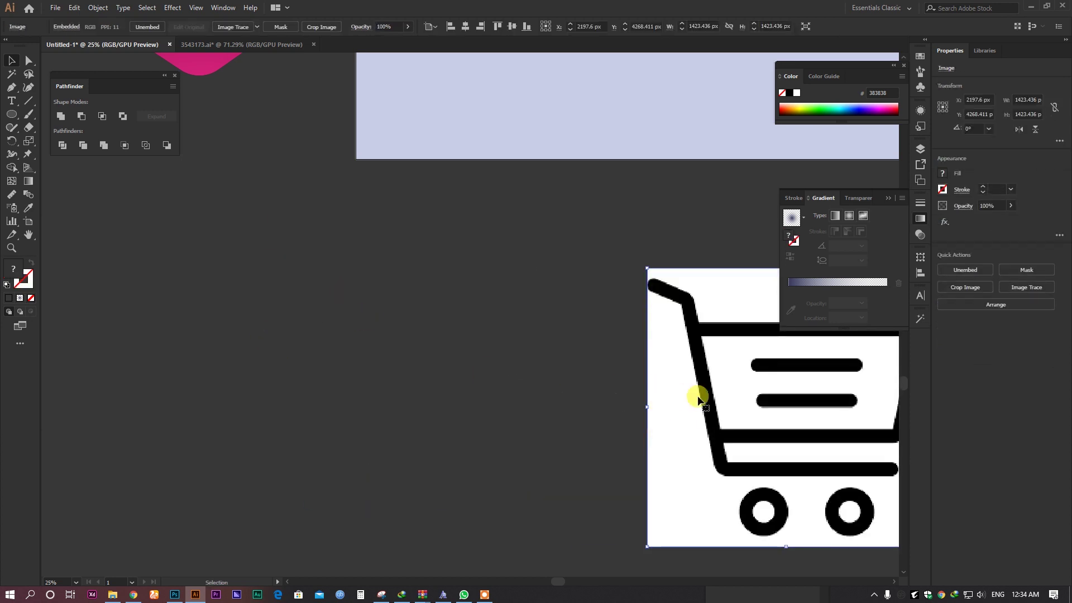
key("ctrl+z")
left_click_drag(414, 254, 764, 310)
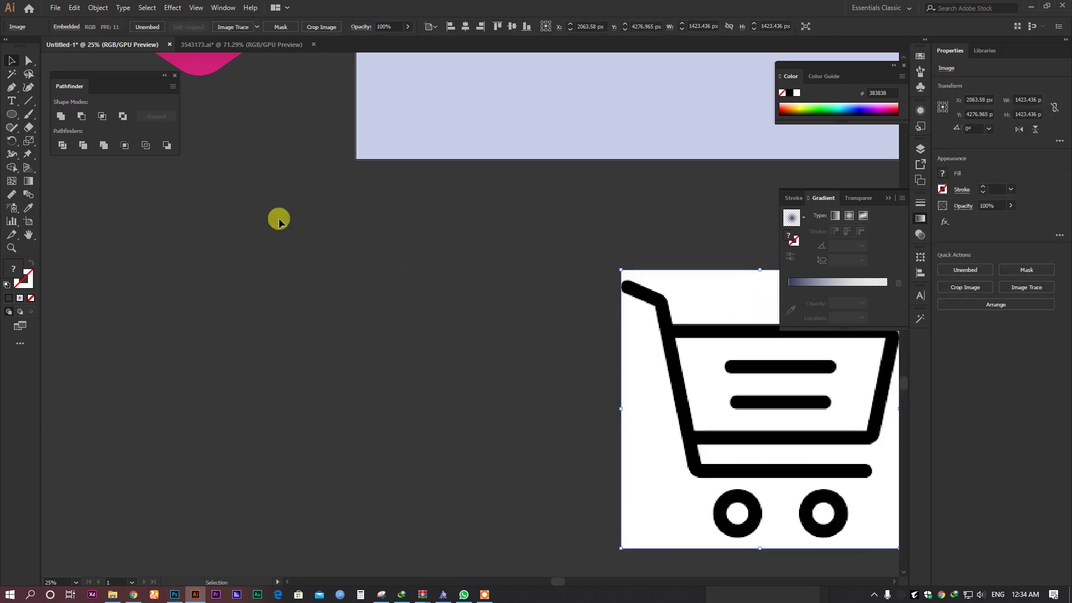
Select all traced cart paths and expand their strokes into filled shapes.
left_click_drag(578, 463, 578, 464)
left_click(96, 7)
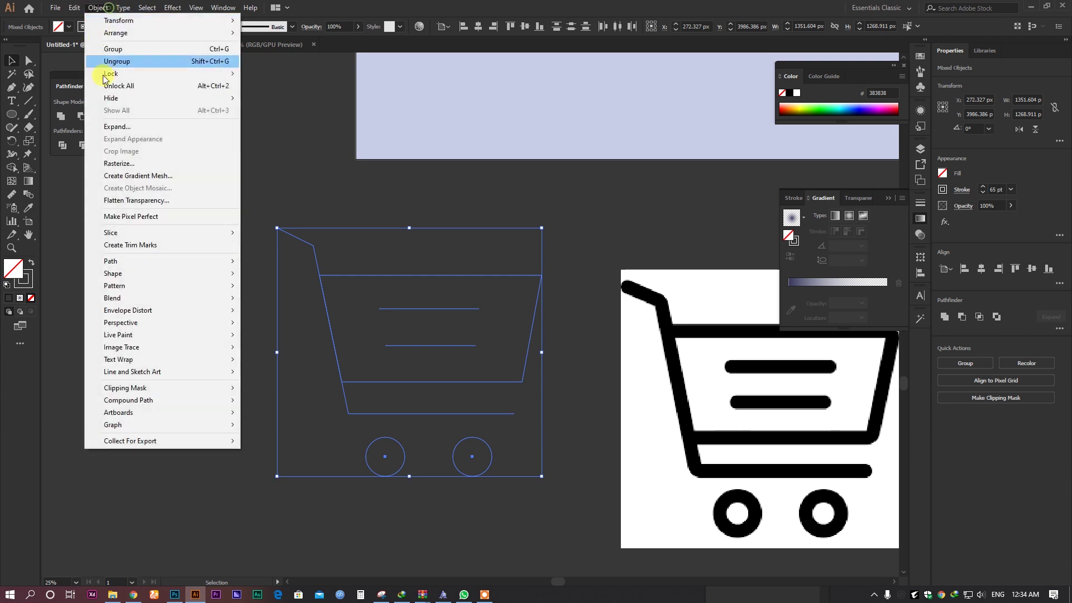
left_click(126, 136)
left_click(510, 362)
scroll(447, 333, "down", 3)
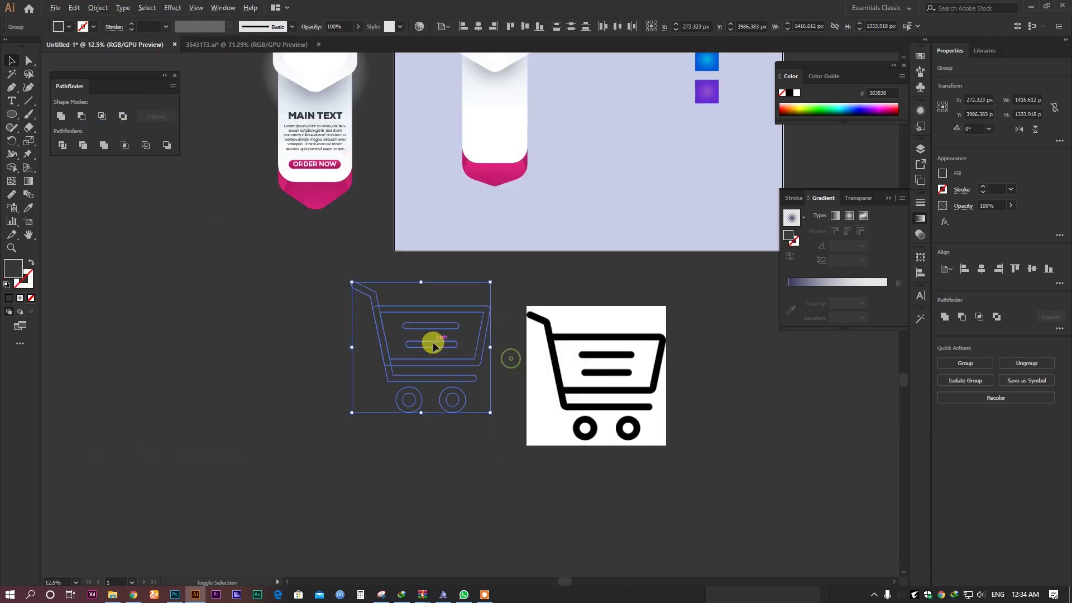
Group the expanded cart shapes, scale the group to about 190 px wide and place it on the artboard below the banner.
key("ctrl+g")
scroll(463, 296, "up", 3)
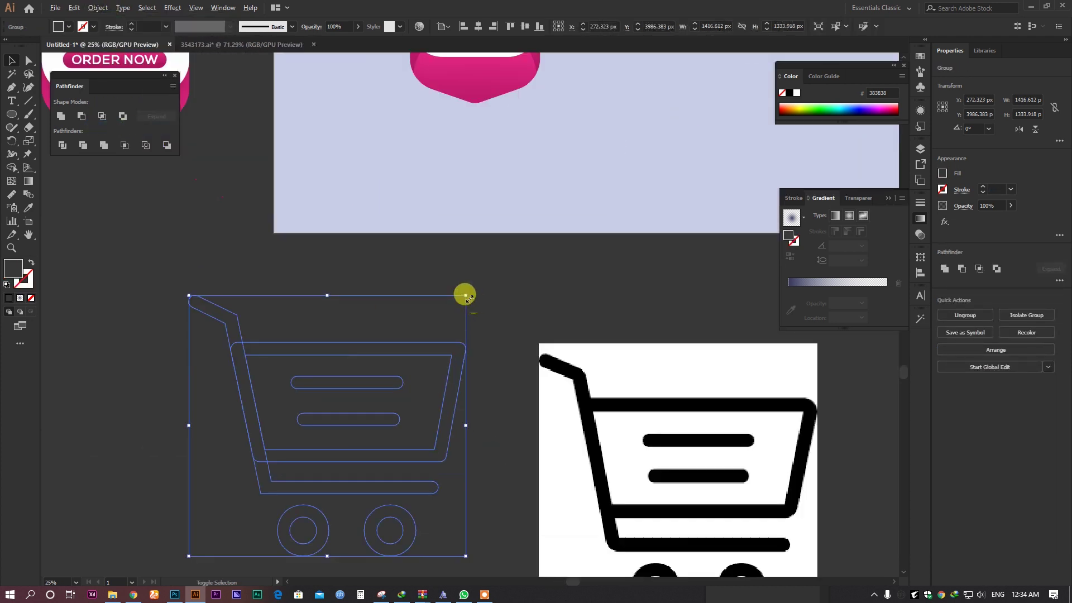
left_click_drag(464, 291, 602, 387)
key("space")
left_click(506, 365)
scroll(491, 354, "up", 2)
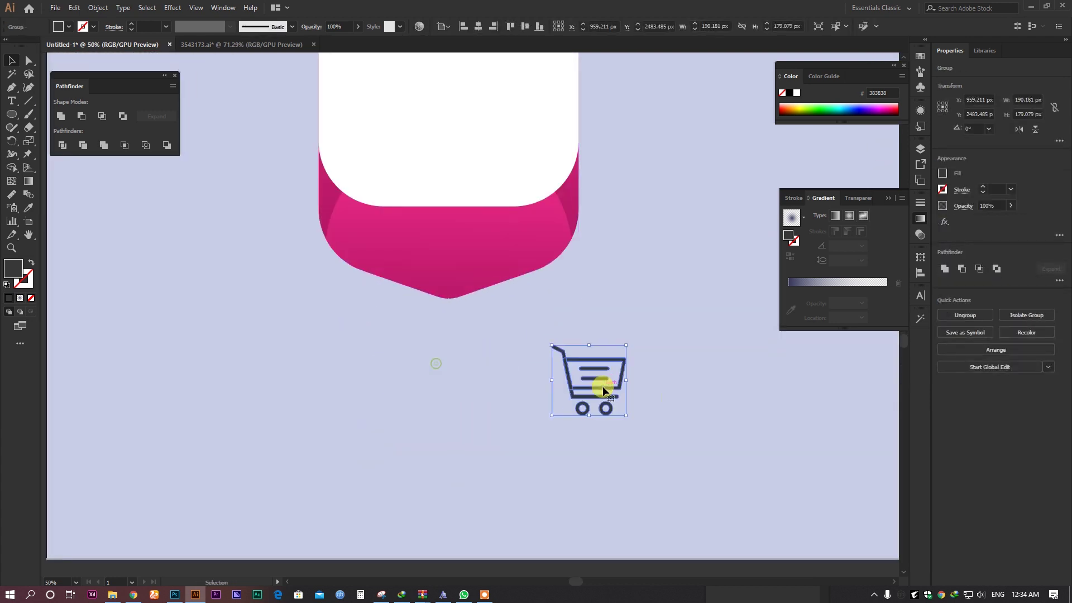
Draw a circle about 210 px wide over the banner's pointed tip and fill it with the light gradient sampled from the body.
left_click(423, 355)
left_click(7, 114)
left_click_drag(407, 246, 485, 321)
left_click(29, 208)
left_click(417, 112)
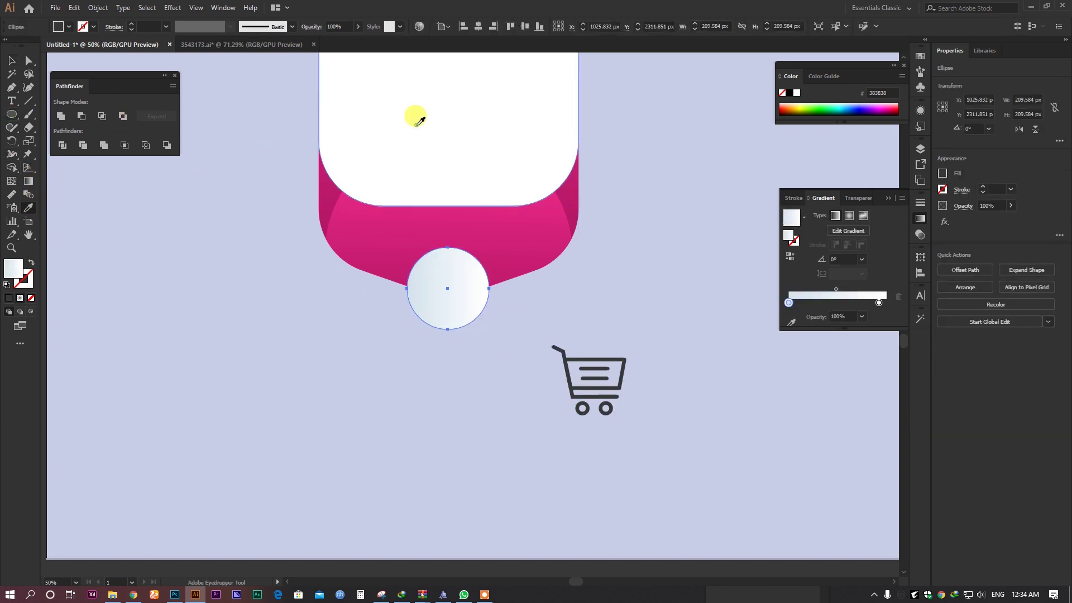
Redirect the circle's gradient to run vertically, from below the circle to above it.
left_click(11, 60)
left_click(317, 321)
left_click(446, 312)
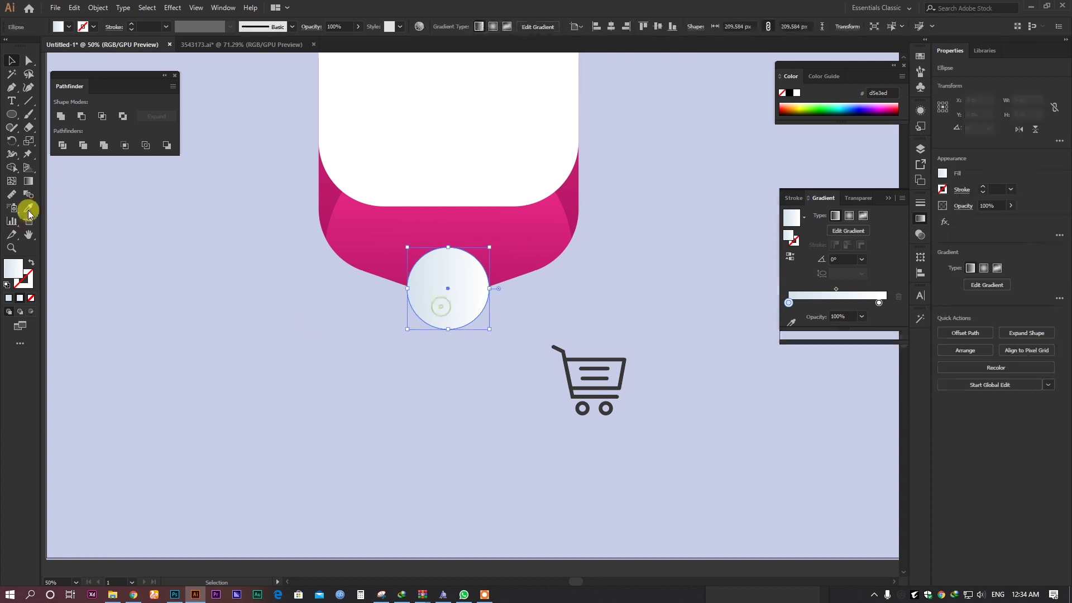
left_click(28, 182)
left_click_drag(442, 365, 441, 220)
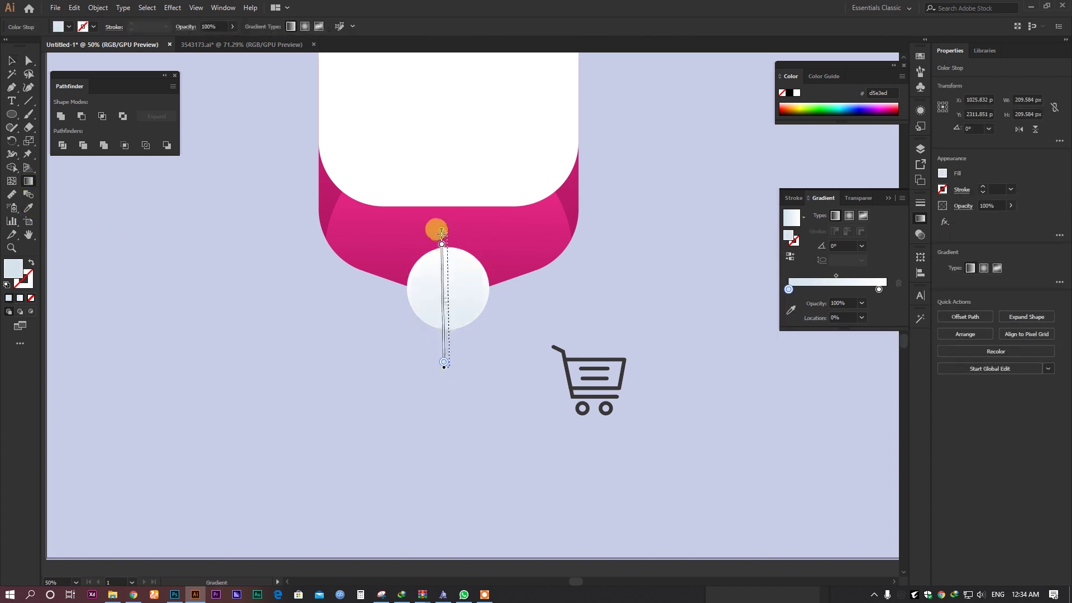
Create a concentric copy of the circle, scaled down to about 174 px wide.
left_click(12, 64)
left_click(411, 307)
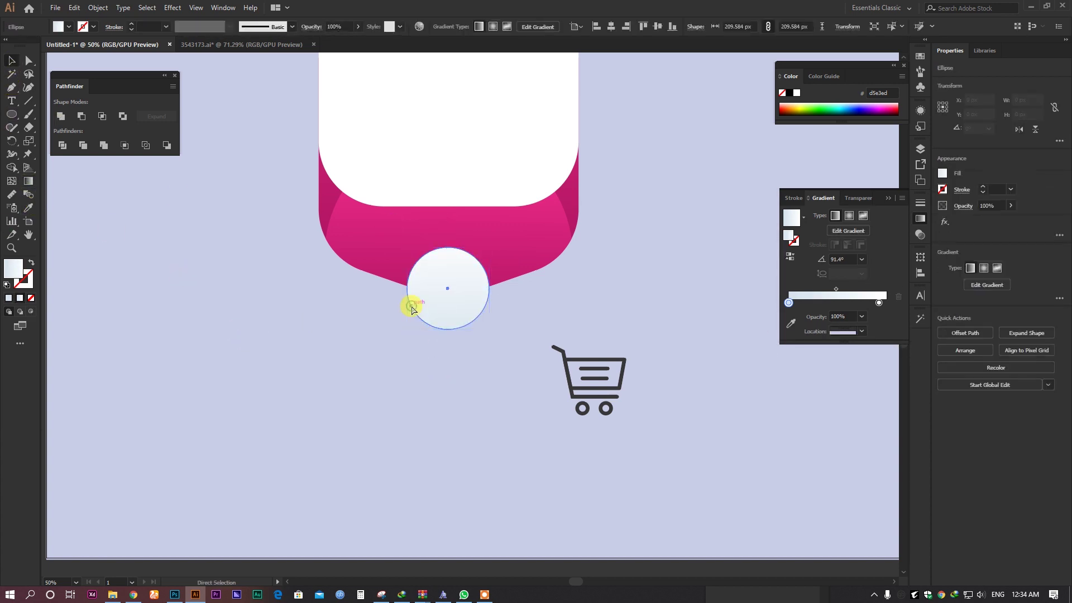
scroll(489, 248, "up", 1)
left_click_drag(489, 248, 480, 260)
left_click(190, 257)
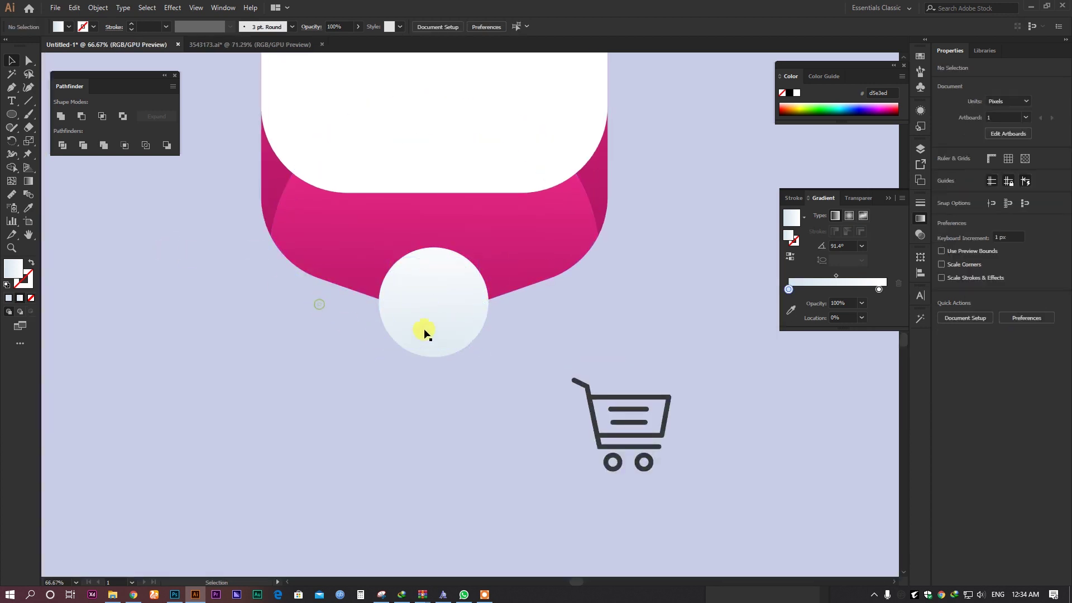
Redraw the inner circle's gradient from just above its upper edge down to its centre.
left_click(430, 303)
left_click(28, 181)
mouse_move(425, 237)
left_mouse_down()
mouse_move(429, 316)
mouse_move(434, 302)
left_mouse_up()
left_click(11, 60)
Place the cart icon inside the inner circle, shrink it to about 88 px wide and bring it to the front.
left_click(617, 418)
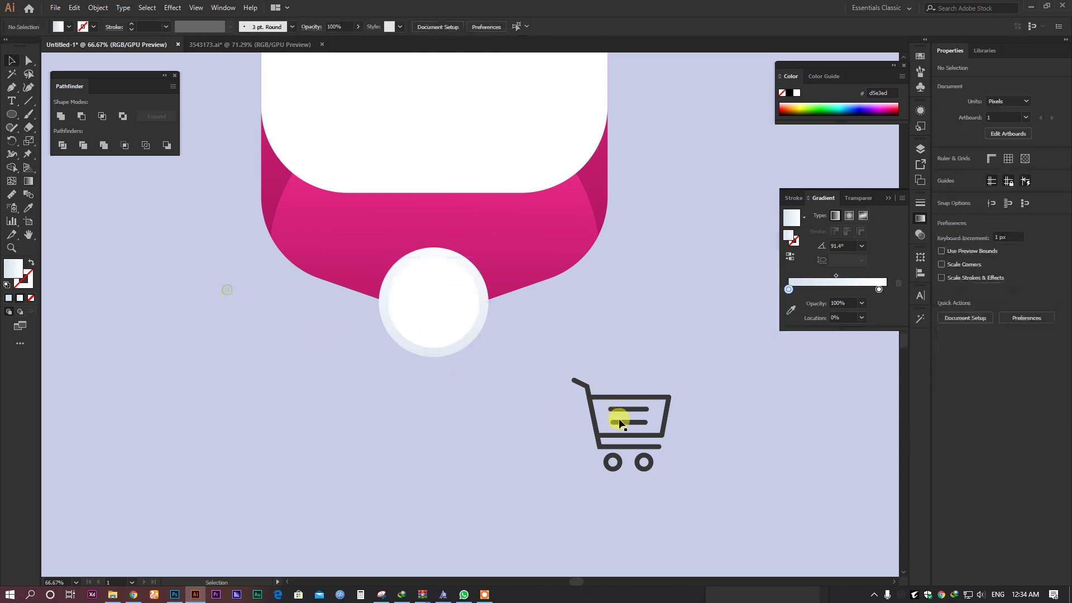
left_click_drag(672, 380, 443, 299)
scroll(453, 279, "up", 2)
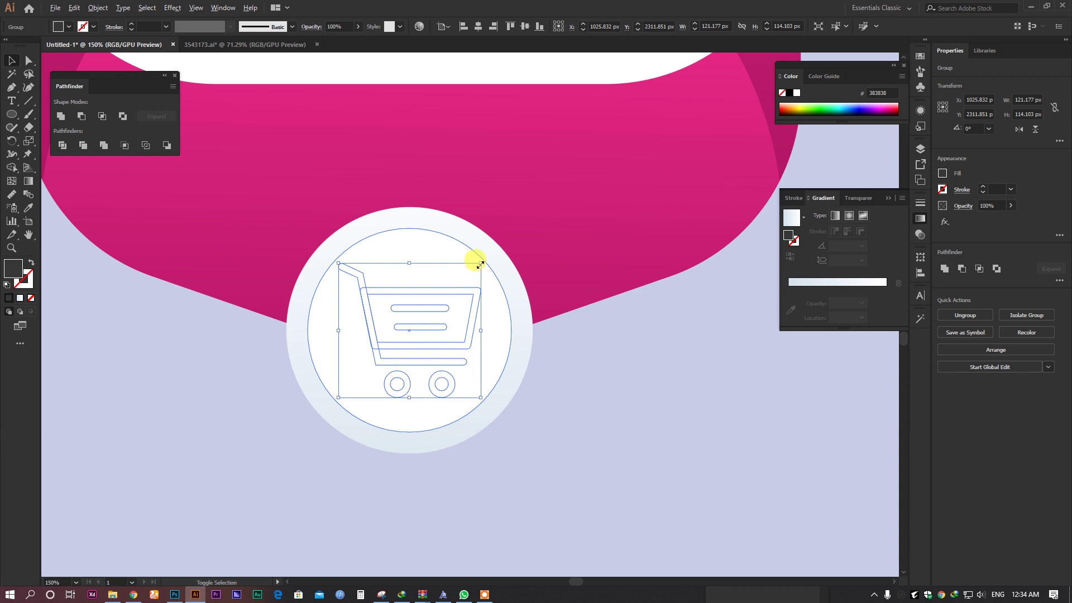
left_click_drag(480, 262, 461, 282)
right_click(442, 303)
mouse_move(491, 430)
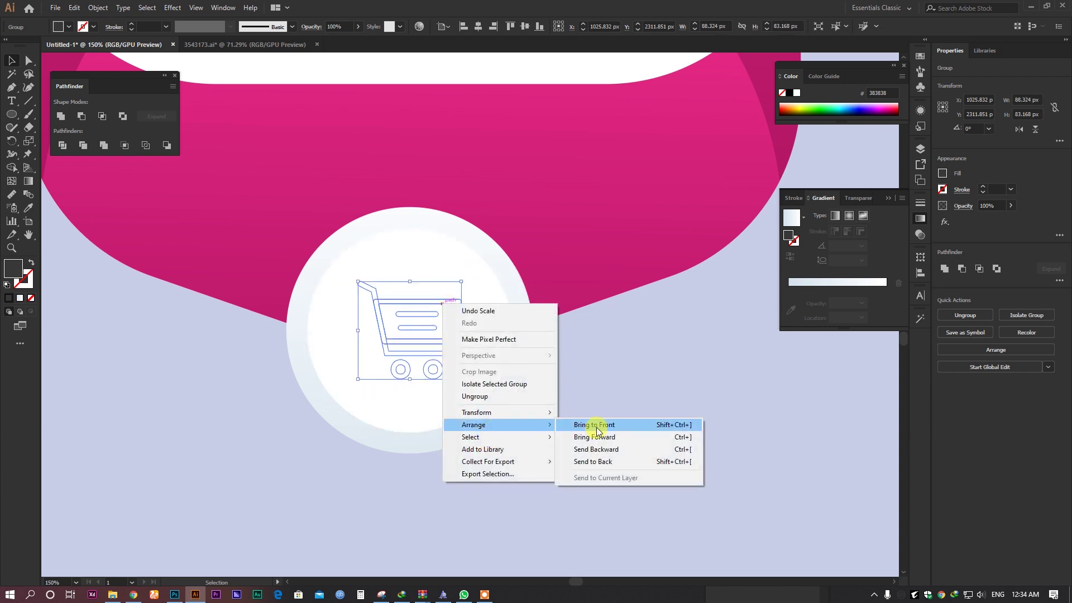
left_click(596, 427)
Align the cart icon to the inner circle, using the circle as the key object.
scroll(473, 346, "down", 1)
left_click(475, 343, "shift")
left_click(474, 345)
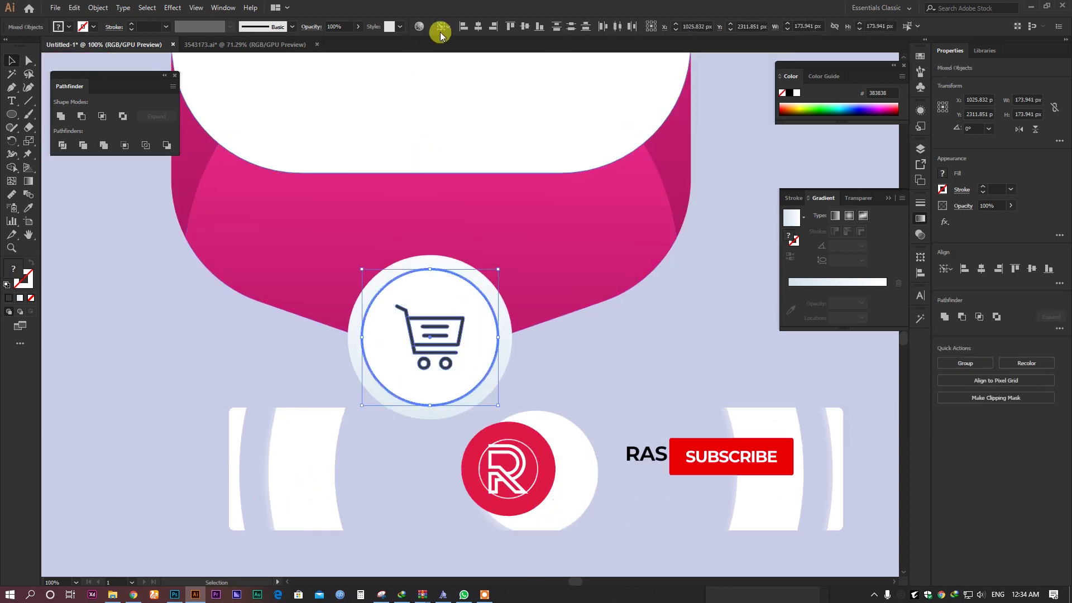
left_click(543, 371)
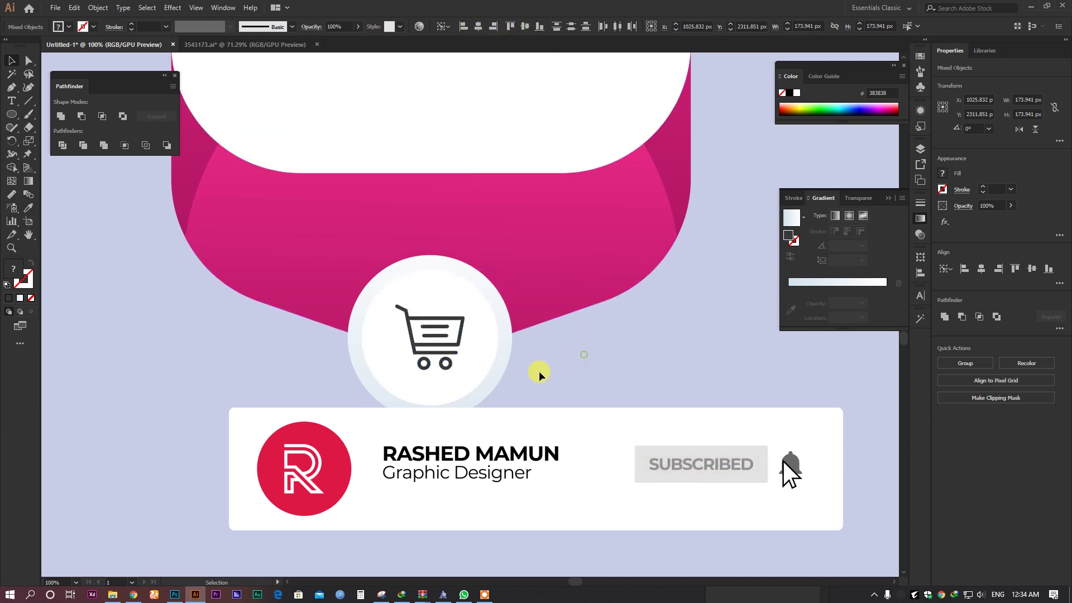
scroll(646, 378, "down", 2)
scroll(651, 383, "up", 1)
scroll(651, 382, "down", 2)
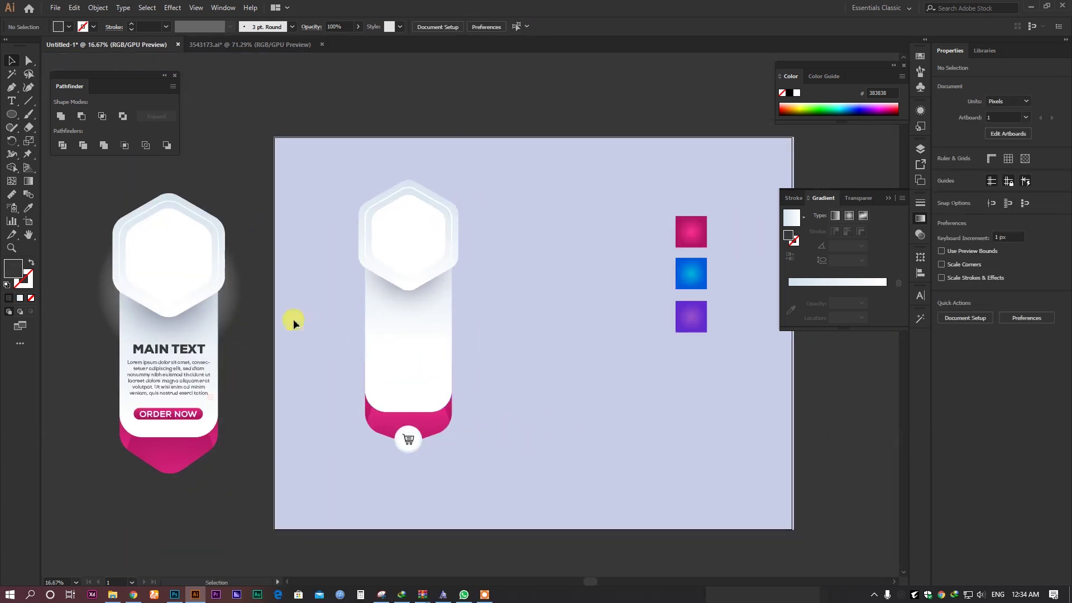
left_click(168, 350)
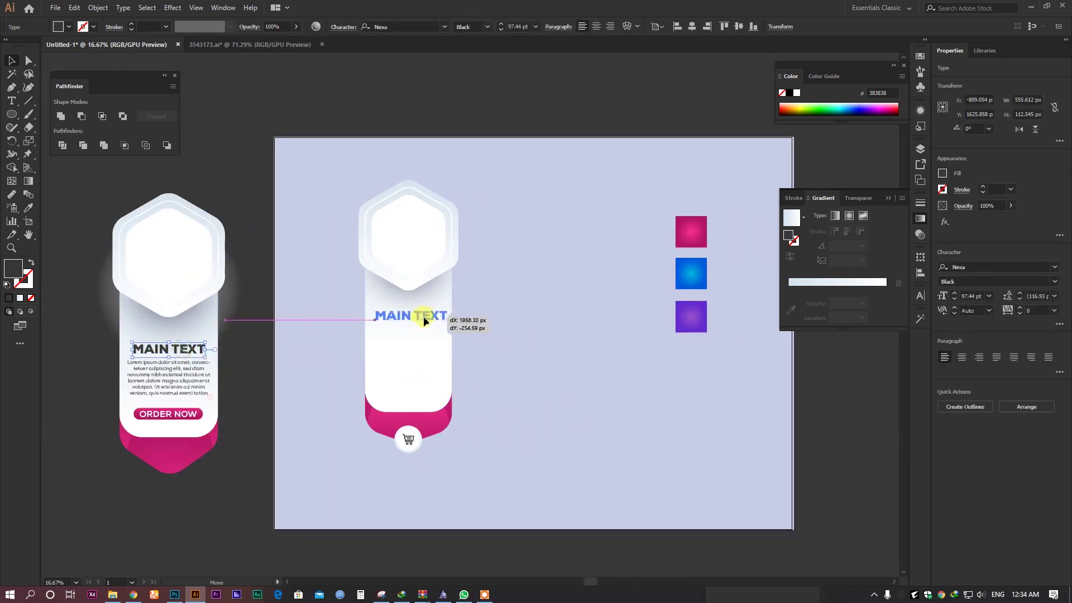
left_click_drag(423, 316, 175, 357)
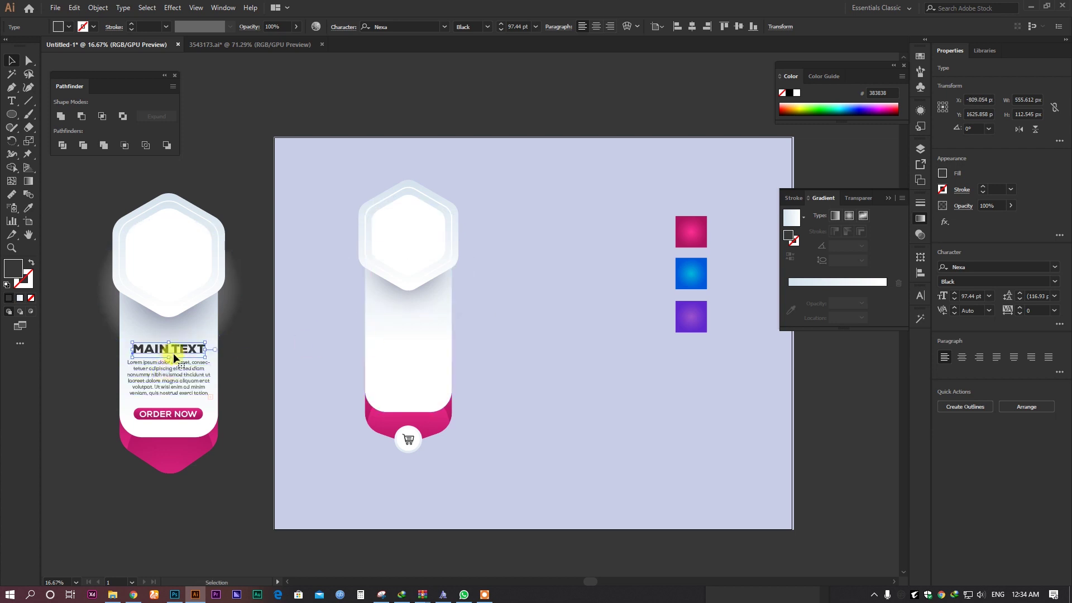
left_click(270, 403)
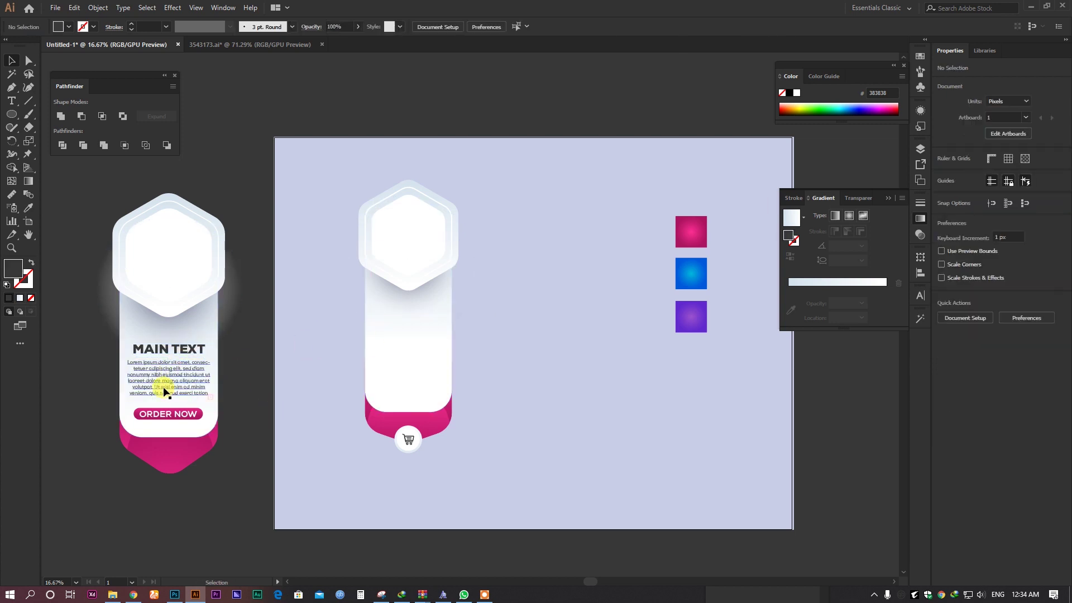
Move the MAIN TEXT heading and its paragraph from the reference banner onto the new banner and bring them to the front.
left_click_drag(171, 350, 412, 321)
right_click(412, 323)
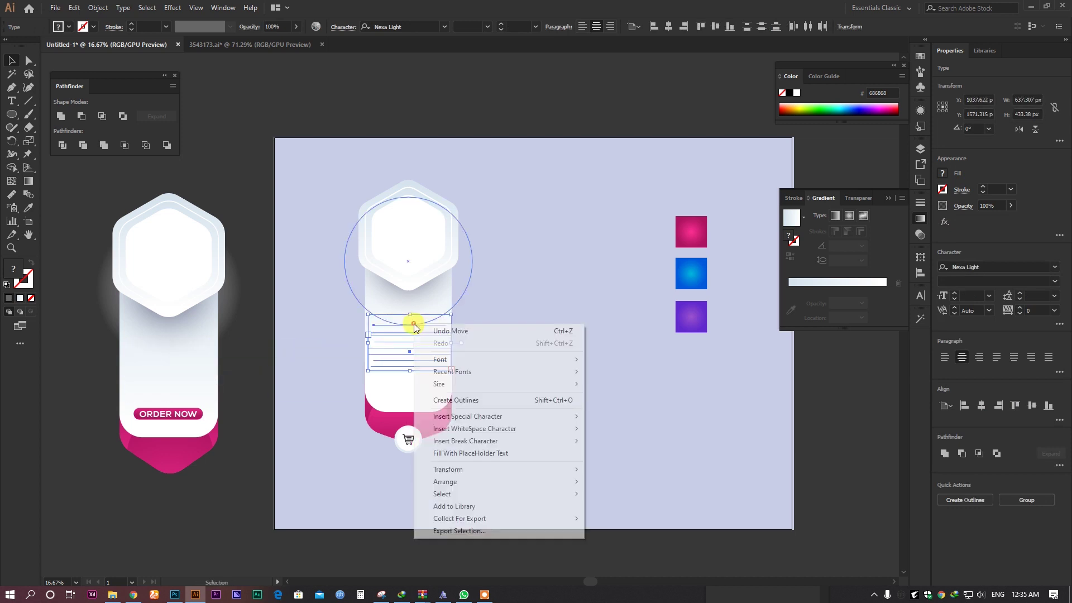
mouse_move(447, 481)
left_click(591, 473)
Scale the heading and paragraph together down to about 550 px wide.
key("ctrl+equal")
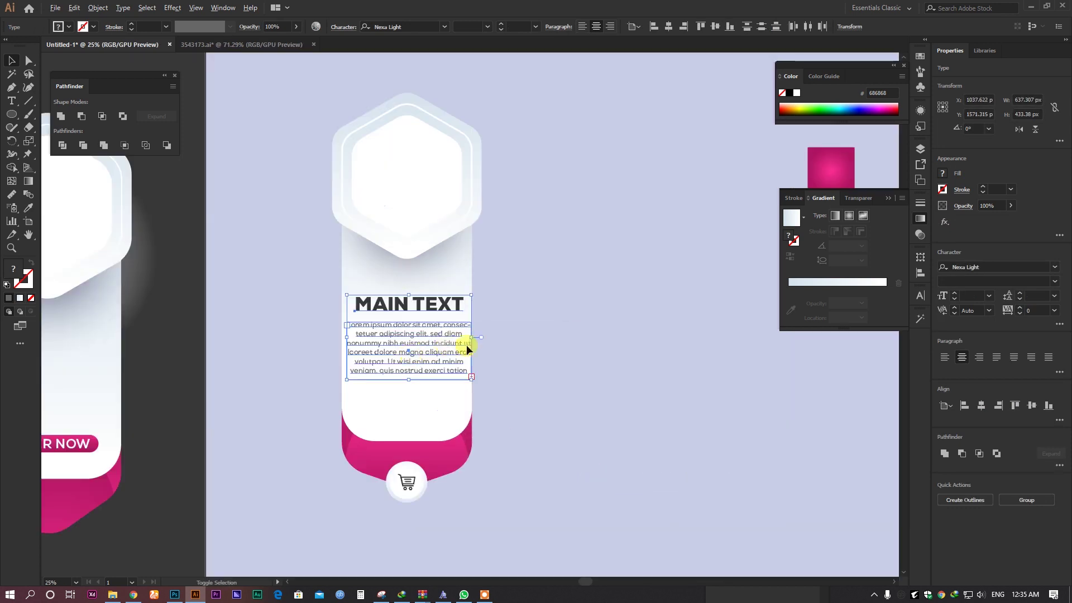
scroll(470, 334, "up", 1)
left_click_drag(471, 295, 462, 300)
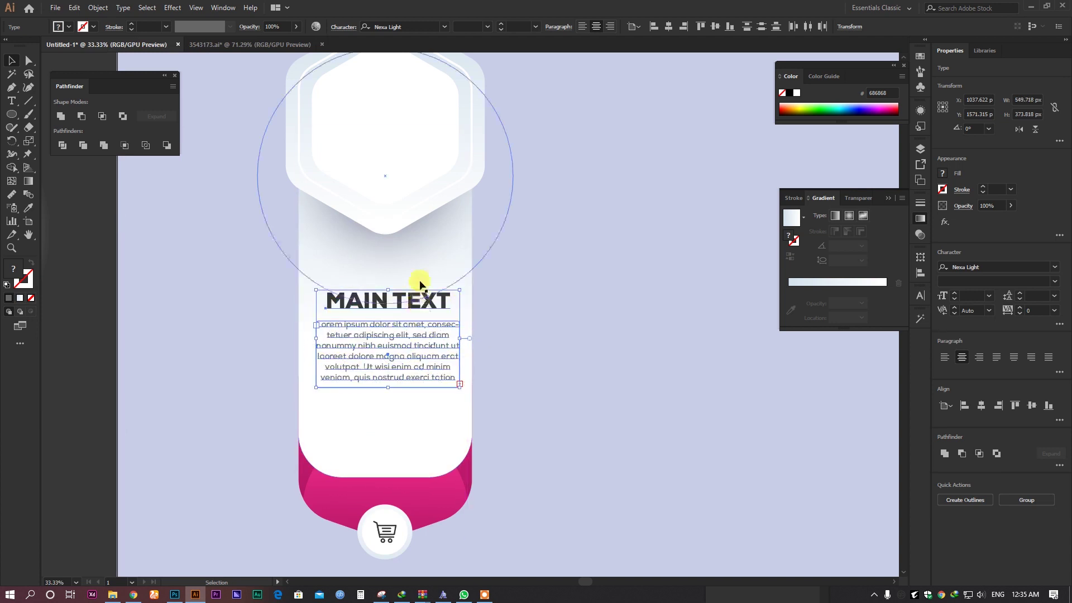
Centre the heading and paragraph horizontally on the banner body.
left_click(305, 356, "shift")
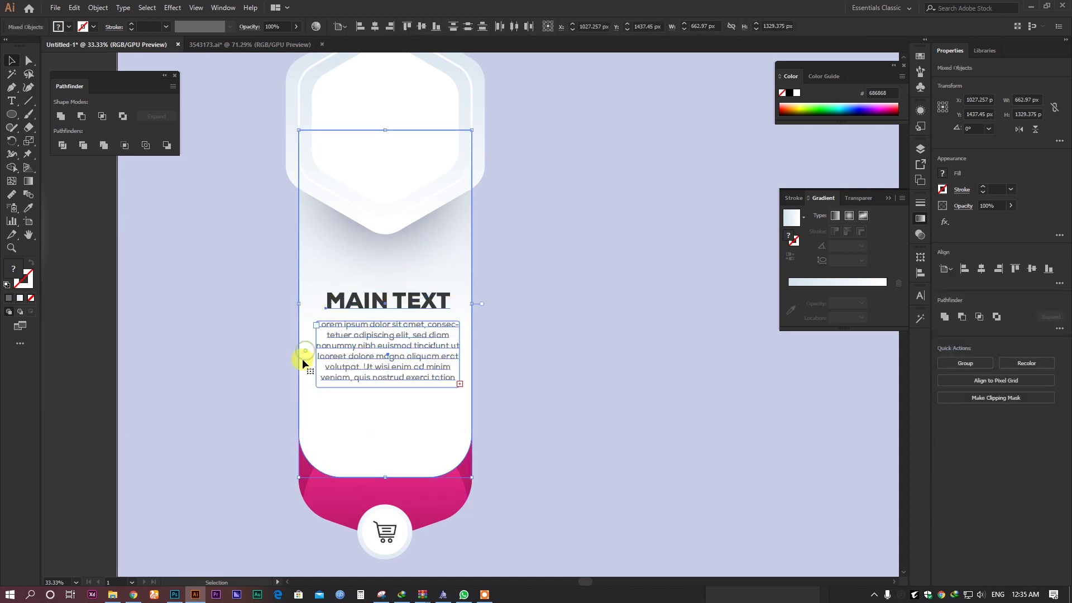
left_click(374, 26)
left_click(528, 280)
left_click(395, 328)
left_click(389, 301, "shift")
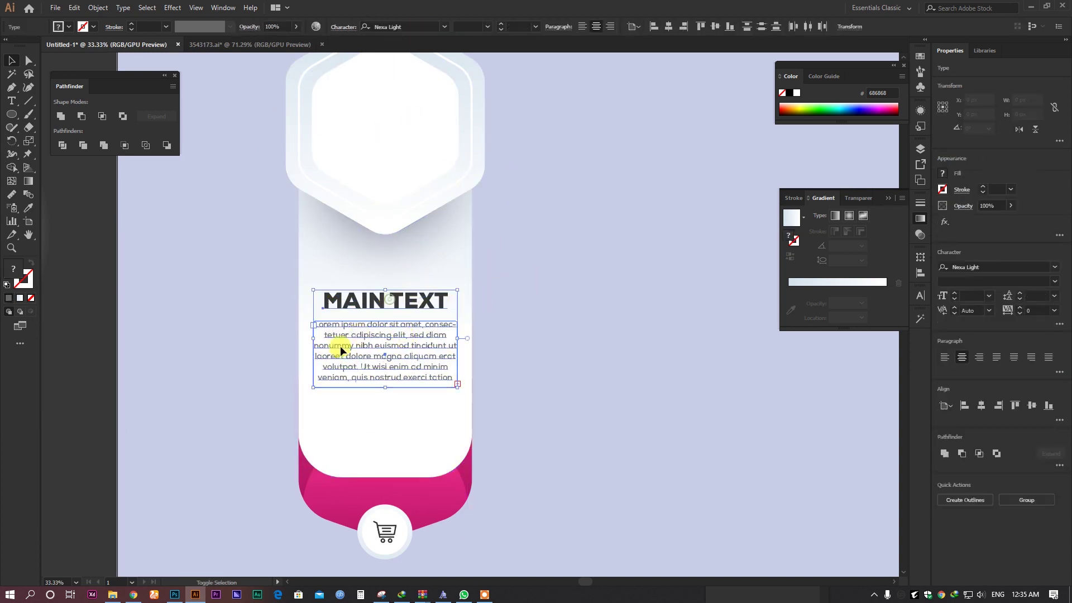
left_click(301, 319, "shift")
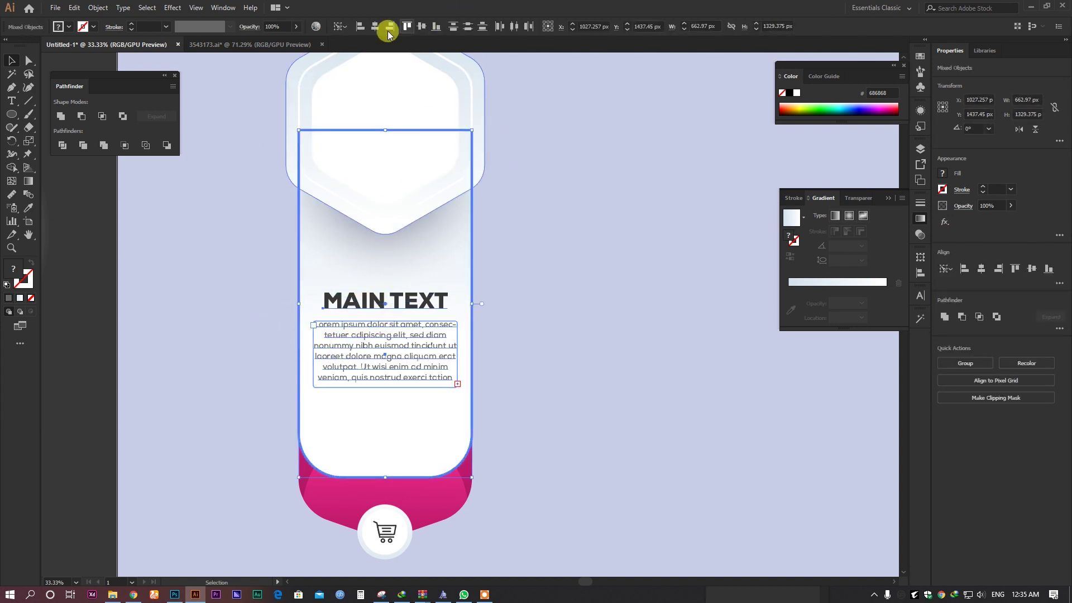
left_click(599, 228)
Draw a rectangle about 491 by 94 px below the paragraph and fill it with the pink gradient sampled from the banner's bottom.
scroll(534, 246, "down", 1)
left_click_drag(556, 340, 735, 236)
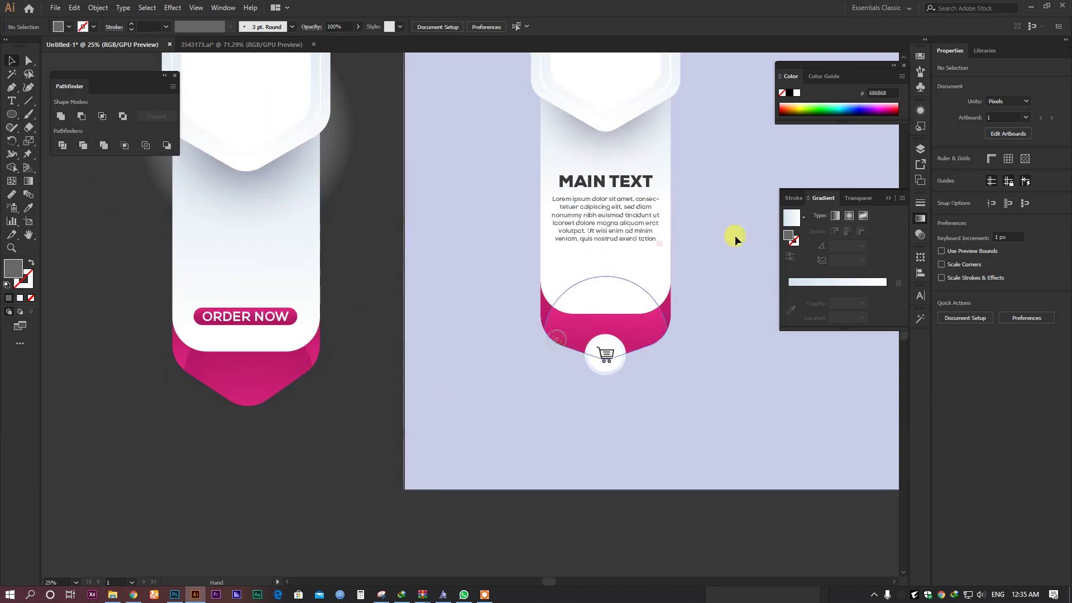
left_click_drag(449, 365, 343, 409)
left_click_drag(7, 116, 61, 110)
mouse_move(456, 309)
left_mouse_down()
mouse_move(531, 313)
mouse_move(551, 328)
left_mouse_up()
left_click(28, 207)
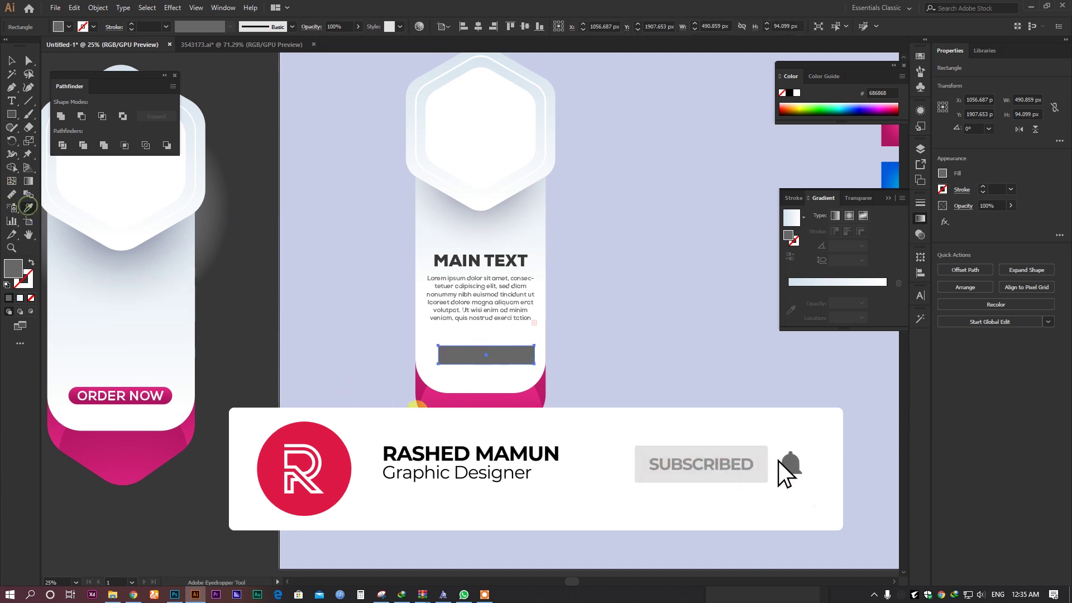
left_click(420, 391)
Redirect the rectangle's pink gradient to run vertically, with the lighter pink at the upper edge.
left_click(12, 60)
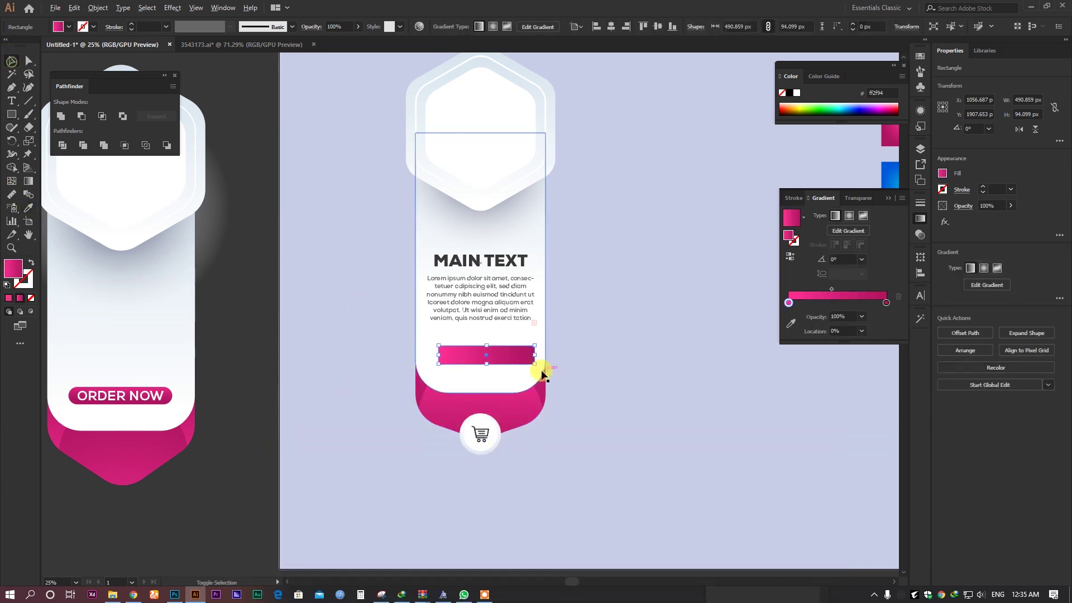
scroll(539, 369, "up", 2)
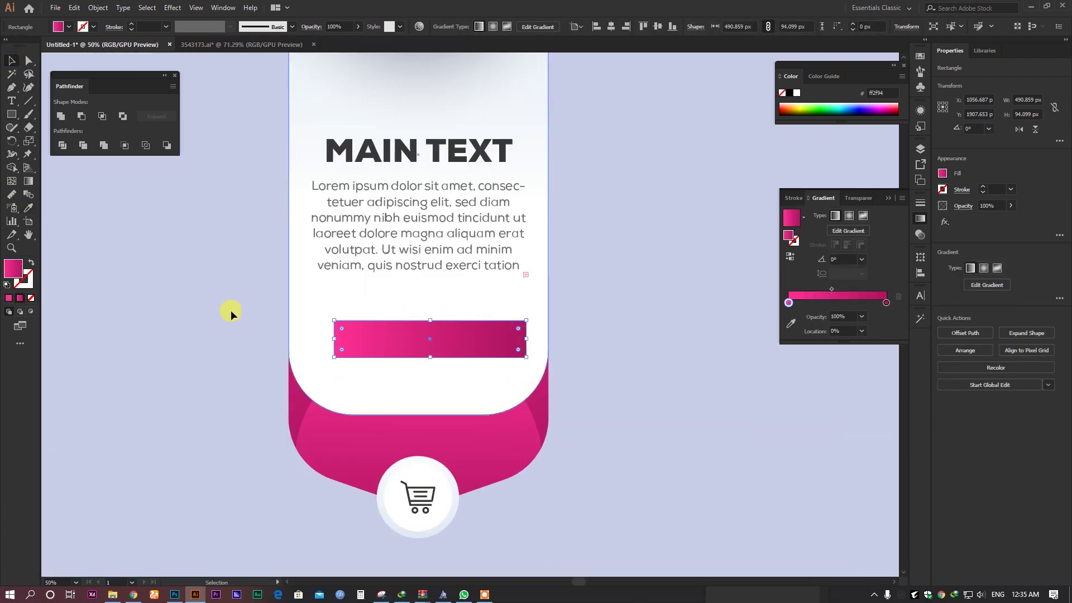
left_click(28, 181)
left_click_drag(422, 303, 418, 357)
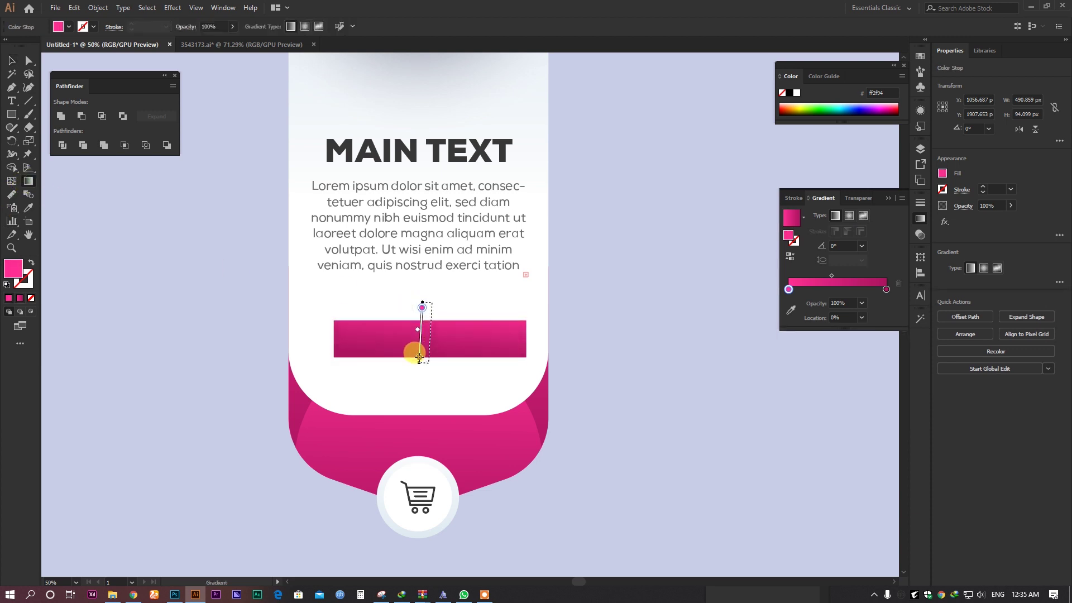
Round the rectangle's corners to a radius of about 40 px and centre it horizontally on the banner body.
left_click(28, 61)
left_click(379, 324)
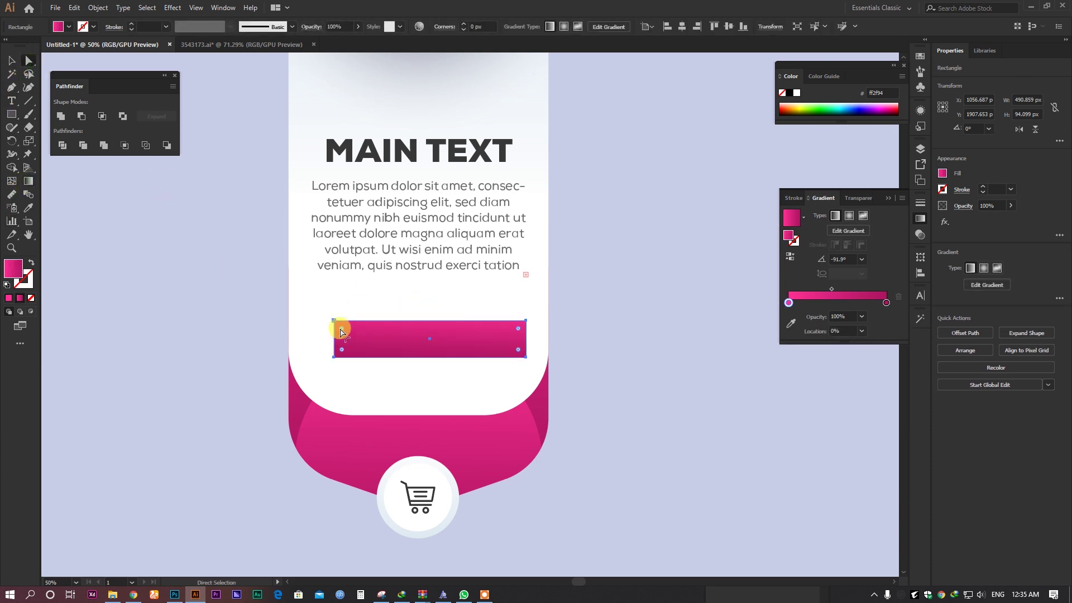
left_click_drag(341, 332, 355, 333)
left_click(11, 62)
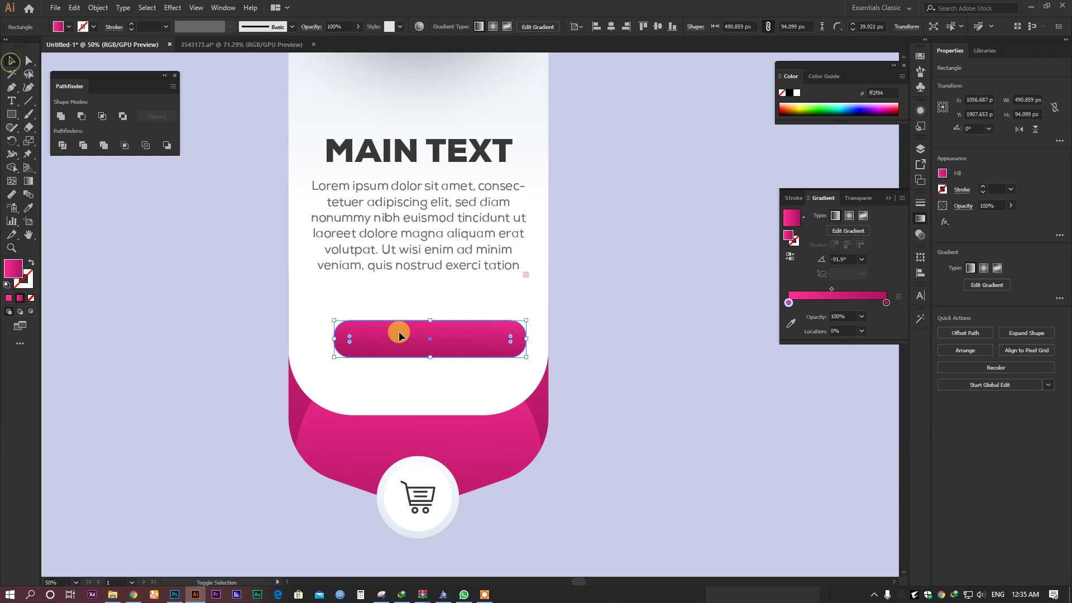
left_click(303, 296)
left_click(478, 26)
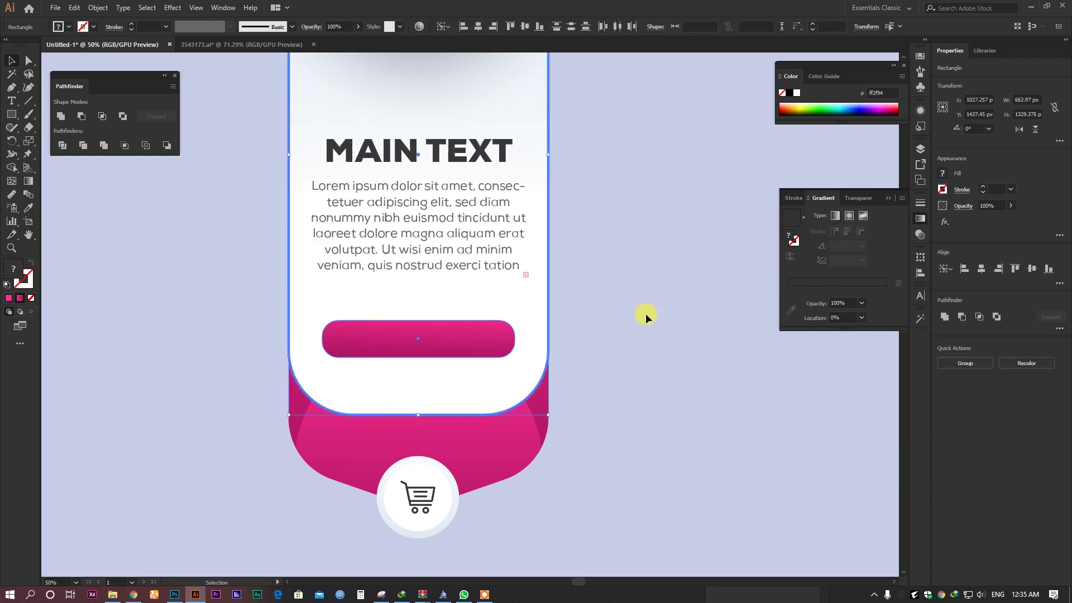
left_click(645, 314)
Add the text ORDER NOW just below the pink rounded button.
left_click_drag(573, 333, 629, 365)
left_click(13, 102)
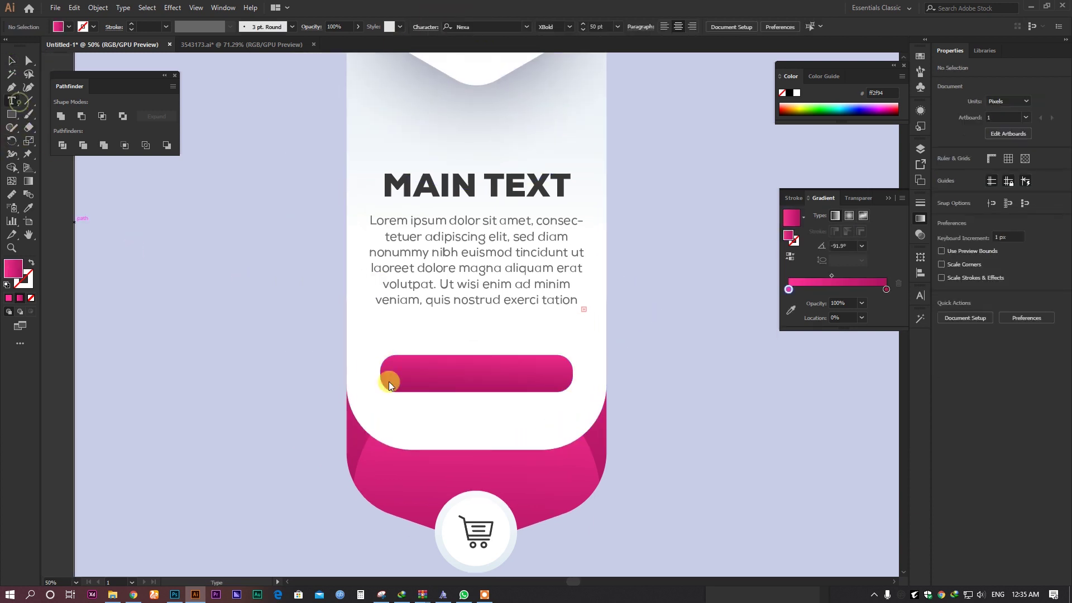
left_click(424, 412)
type("ORDWE")
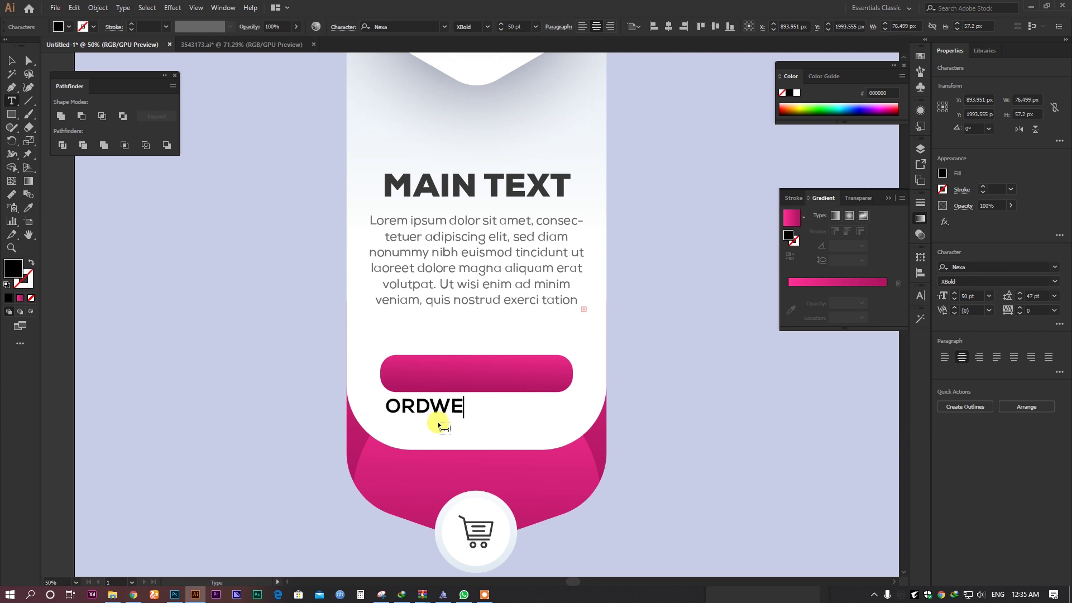
key("BackSpace")
key("BackSpace")
type("ER NOW")
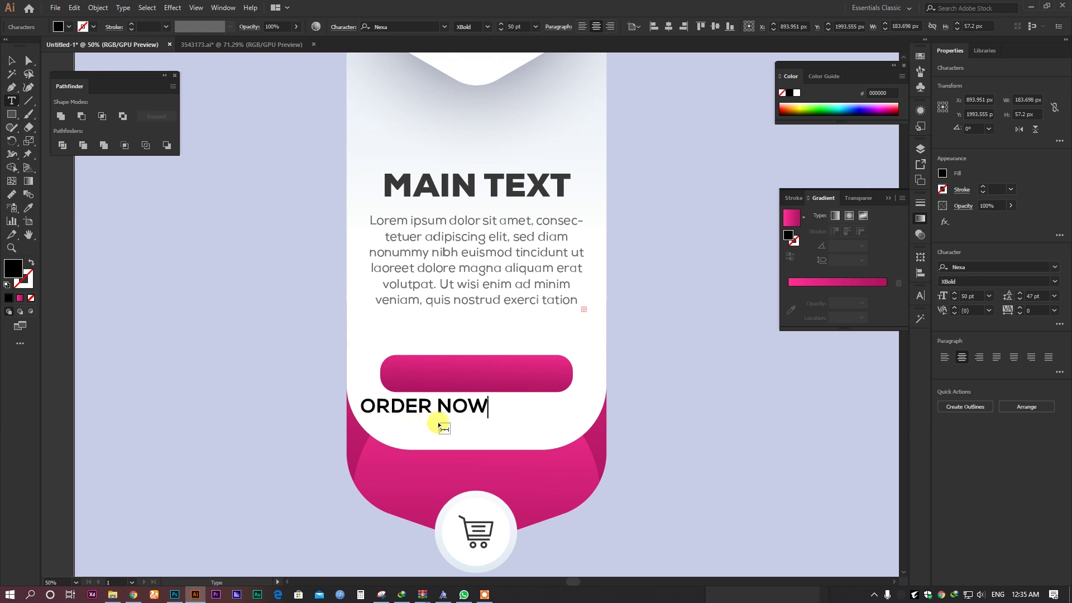
Fill the ORDER NOW text with white sampled from the inner hexagon.
key("ctrl+a")
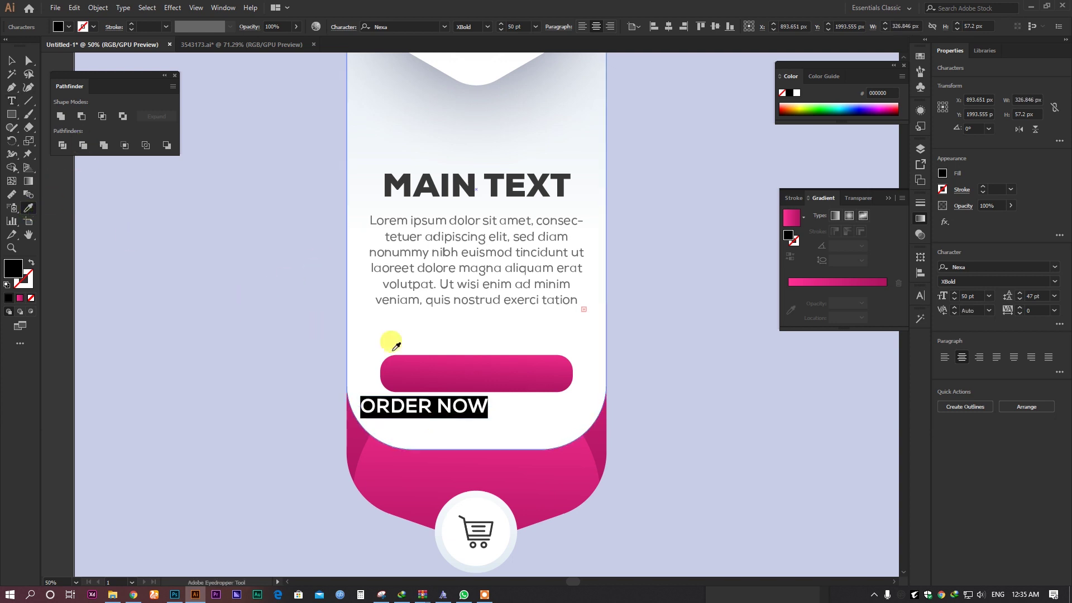
scroll(393, 348, "down", 1)
scroll(448, 463, "down", 2)
scroll(479, 306, "up", 2)
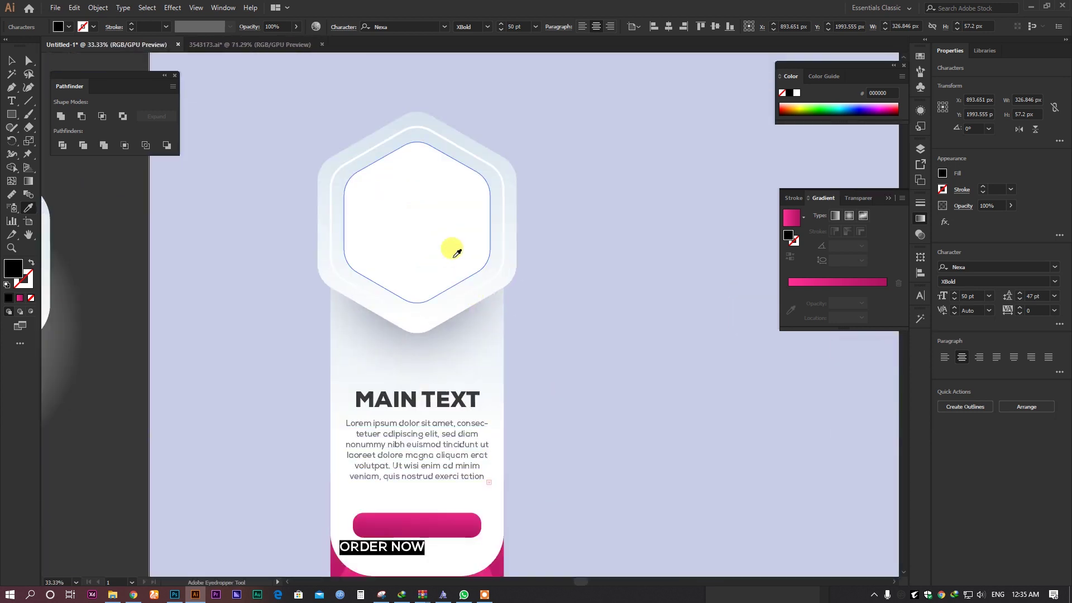
left_click(429, 219)
scroll(426, 220, "down", 2)
left_click(9, 62)
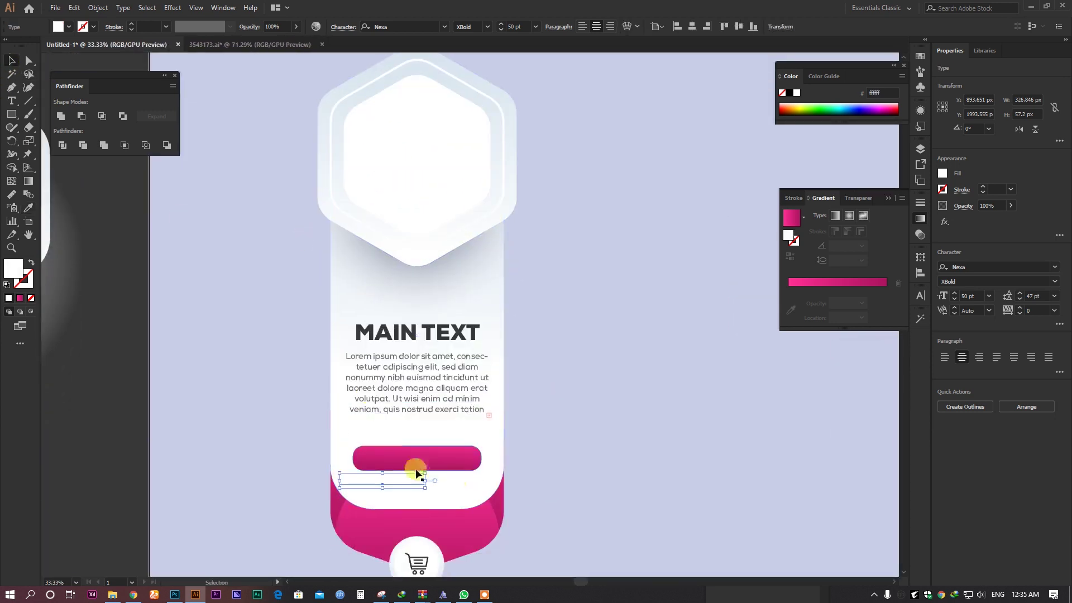
Move the ORDER NOW text onto the pink rounded button and centre it there horizontally and vertically.
left_click_drag(439, 468, 505, 453)
scroll(444, 463, "up", 3)
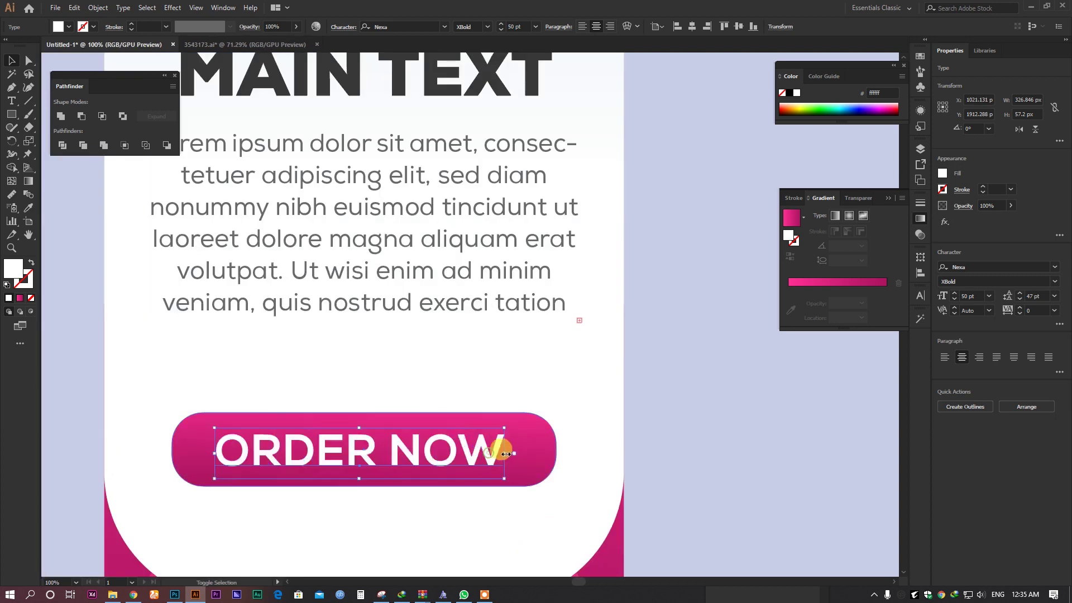
left_click(194, 447, "shift")
left_click(194, 448)
left_click(383, 28)
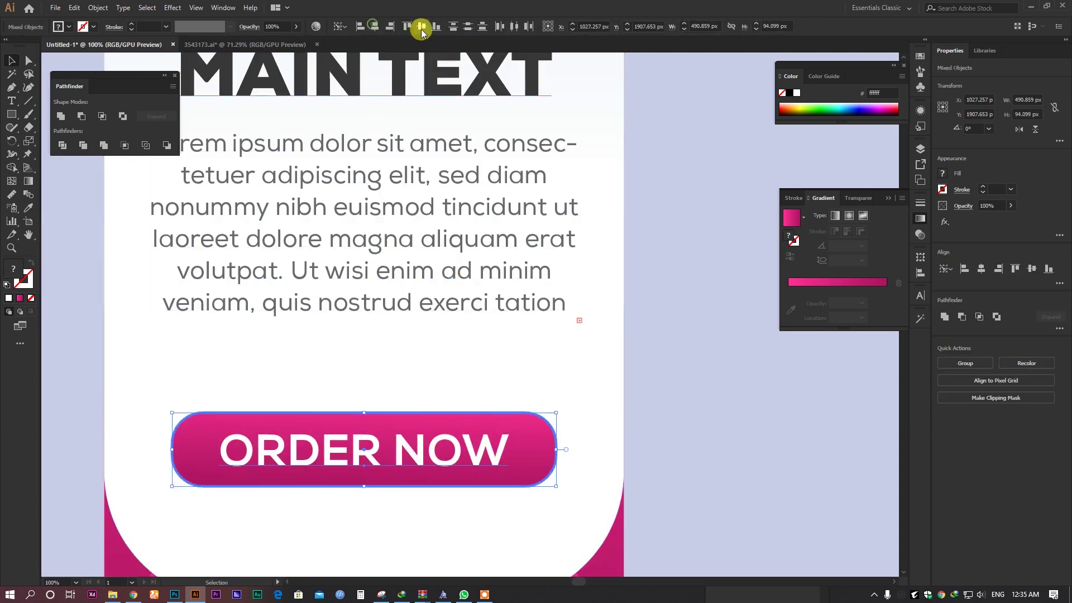
left_click(421, 27)
Enlarge the ORDER NOW text to about 56.6 pt, keeping it centred on the pink button.
left_click(687, 336)
left_click_drag(382, 441, 381, 445)
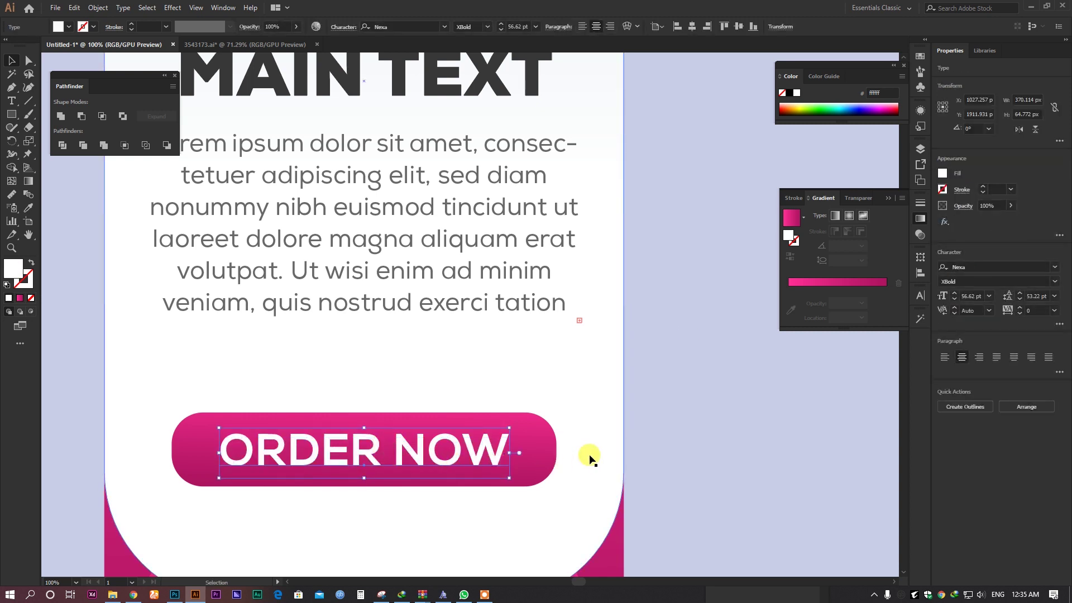
scroll(588, 455, "down", 4)
left_click(722, 426)
left_click_drag(722, 426, 593, 410)
left_click_drag(544, 352, 618, 375)
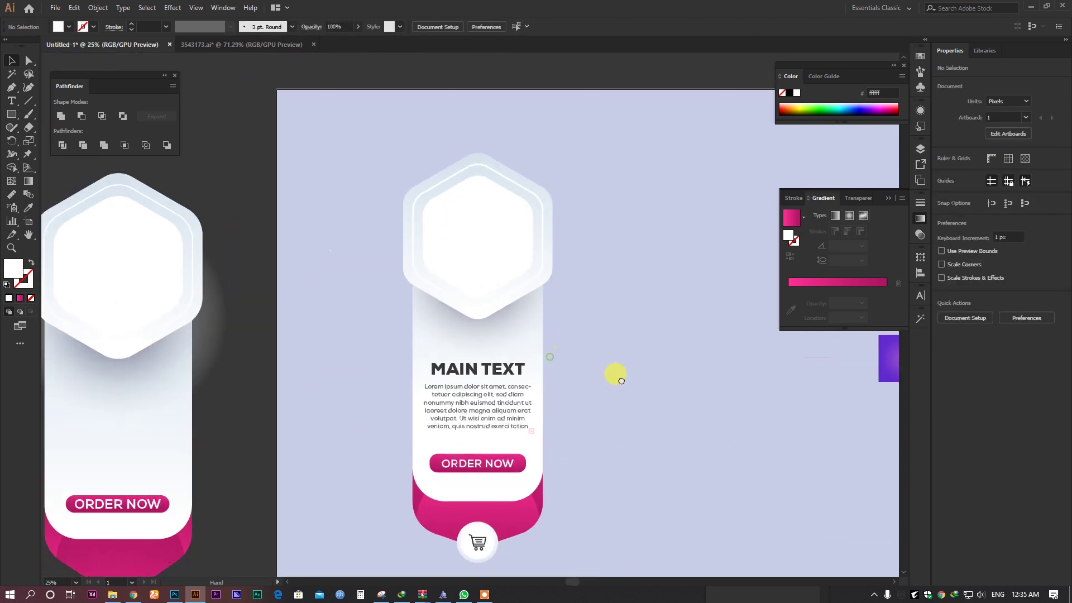
Move the MAIN TEXT heading slightly higher above the paragraph.
scroll(536, 357, "up", 2)
left_click_drag(478, 377, 478, 361)
left_click_drag(638, 400, 713, 353)
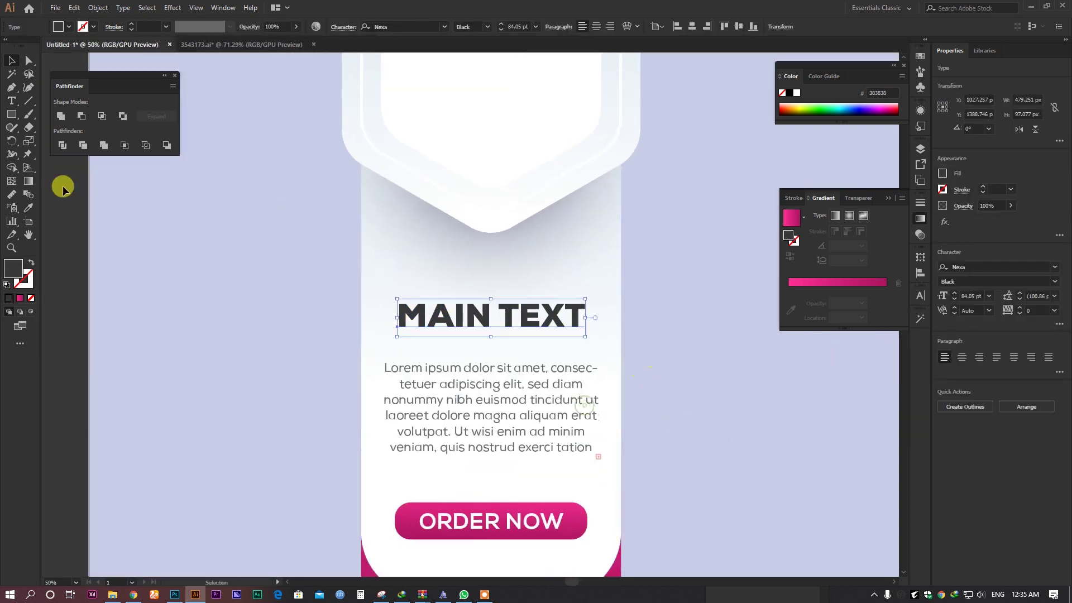
left_click(12, 117)
left_click_drag(446, 339, 491, 347)
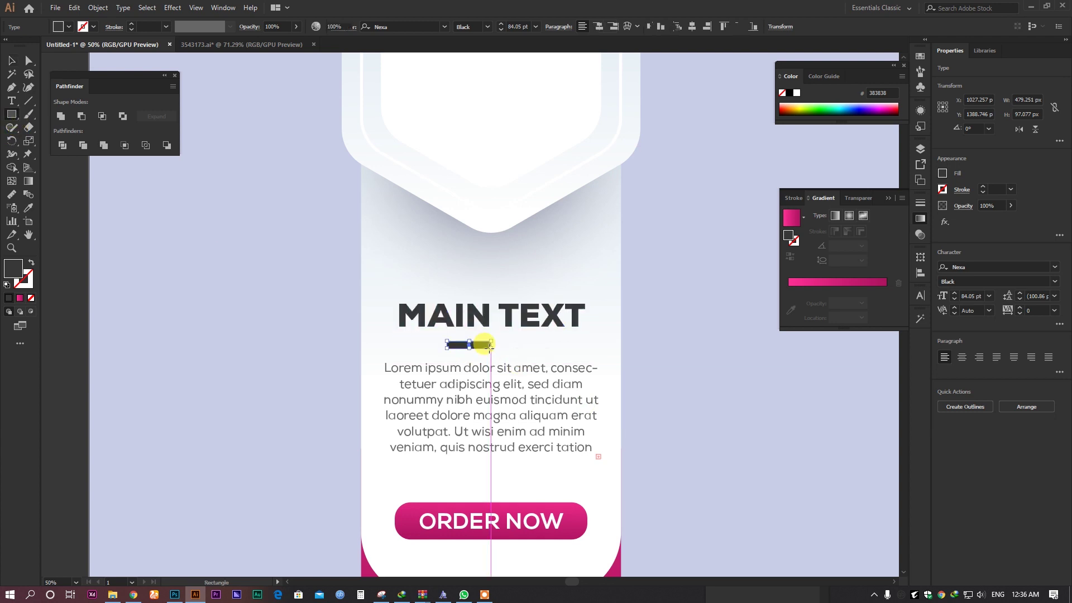
scroll(487, 345, "up", 3)
key("ctrl+z")
Draw a dark circle about 27 px wide between the heading and the paragraph and set its opacity to 20%.
left_click_drag(12, 114, 45, 144)
left_click_drag(399, 322, 430, 354)
left_click(12, 59)
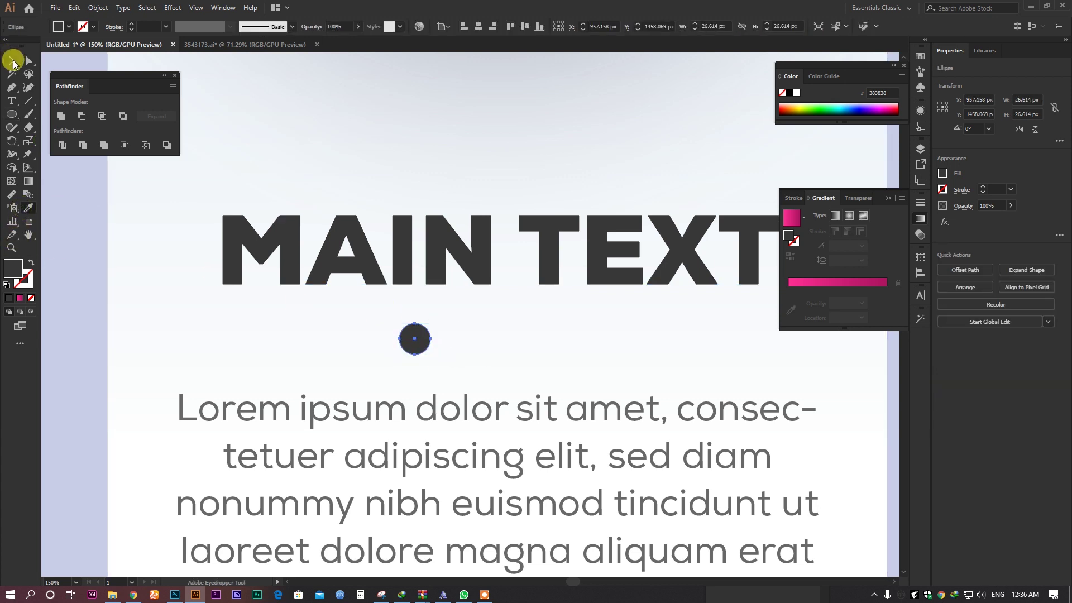
left_click(355, 29)
left_click_drag(353, 34, 323, 35)
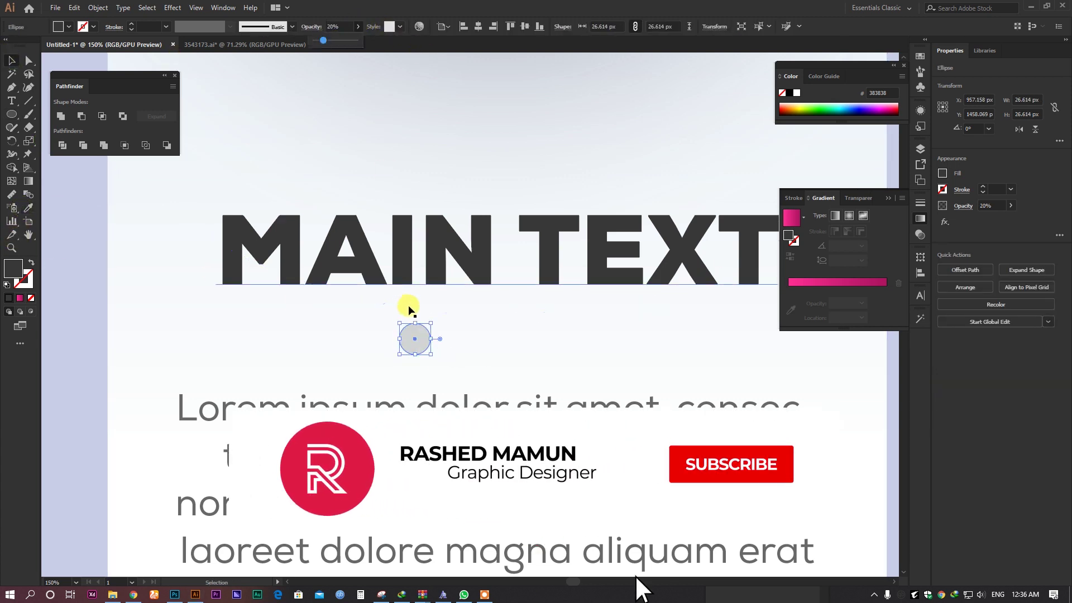
Move the small circle towards the middle and centre it horizontally on the banner body.
left_click_drag(417, 337, 504, 339)
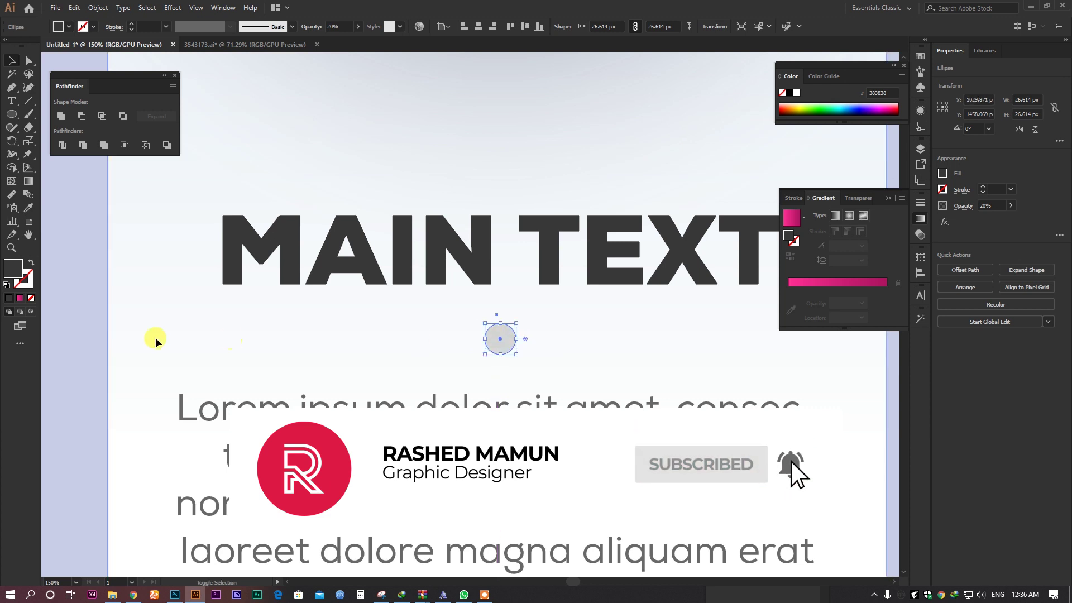
left_click(156, 338, "shift")
left_click(175, 340)
left_click(472, 29)
left_click(287, 262)
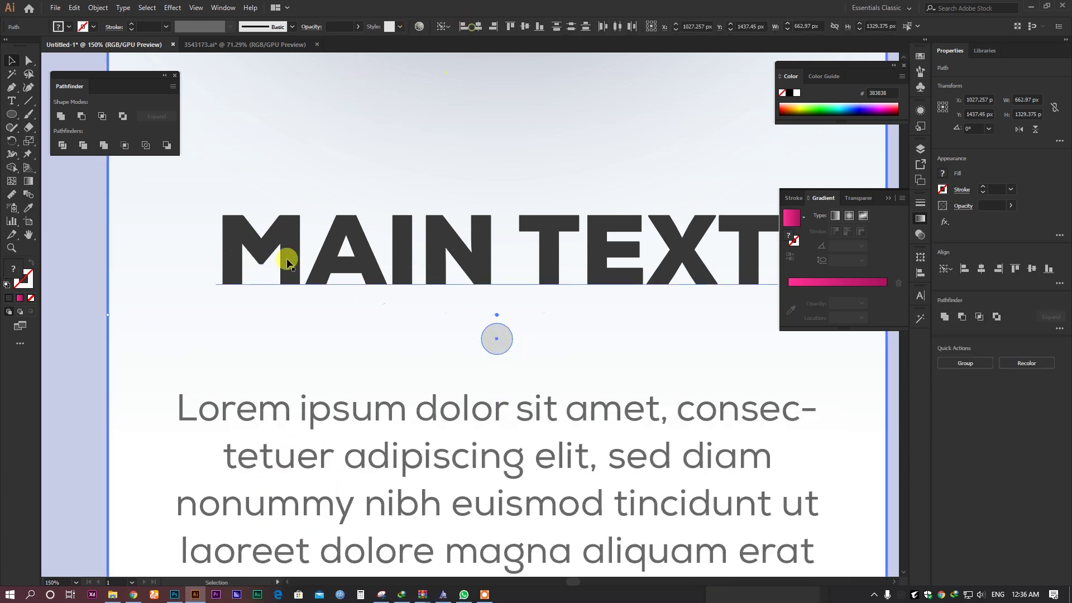
Flank the middle dot with two grouped copies about 18 px wide and centre that pair on the banner body.
left_click_drag(497, 337, 550, 344)
left_click(455, 339, "shift")
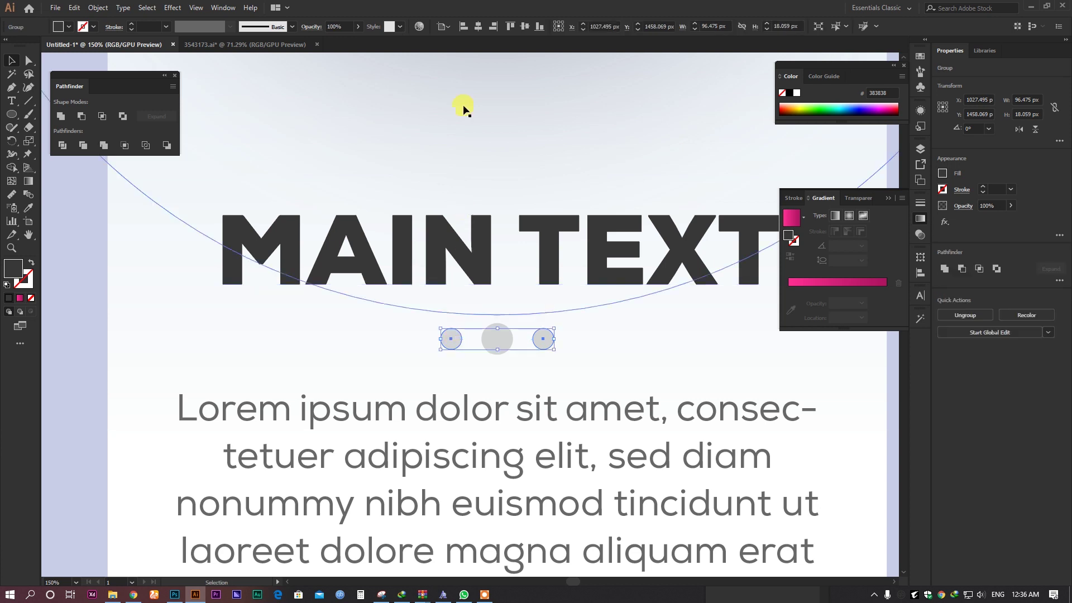
left_click(147, 296, "shift")
left_click(146, 297)
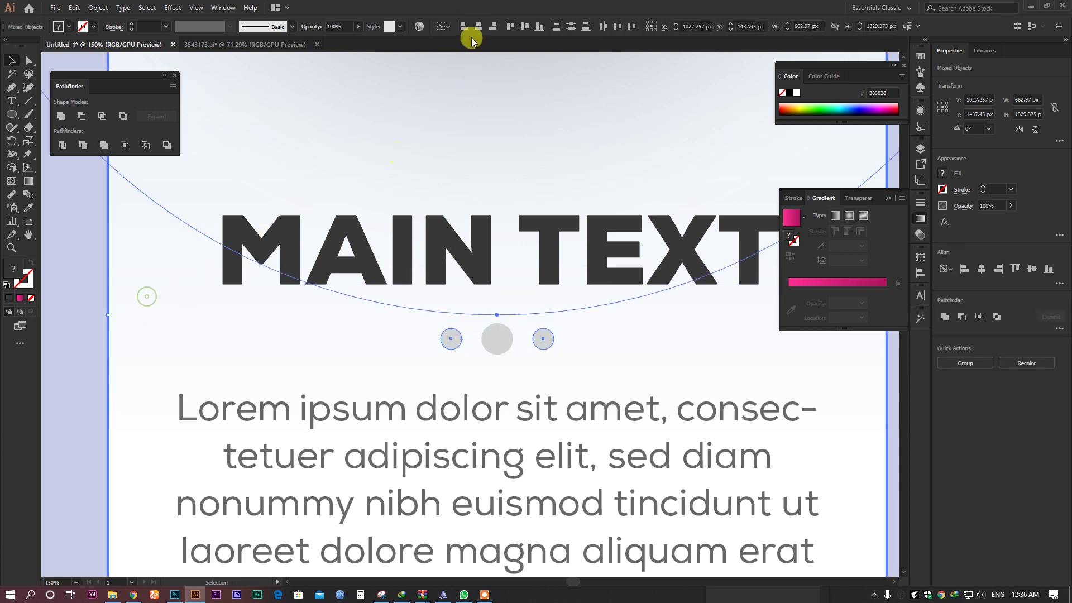
left_click(490, 26)
left_click(476, 24)
left_click(78, 301)
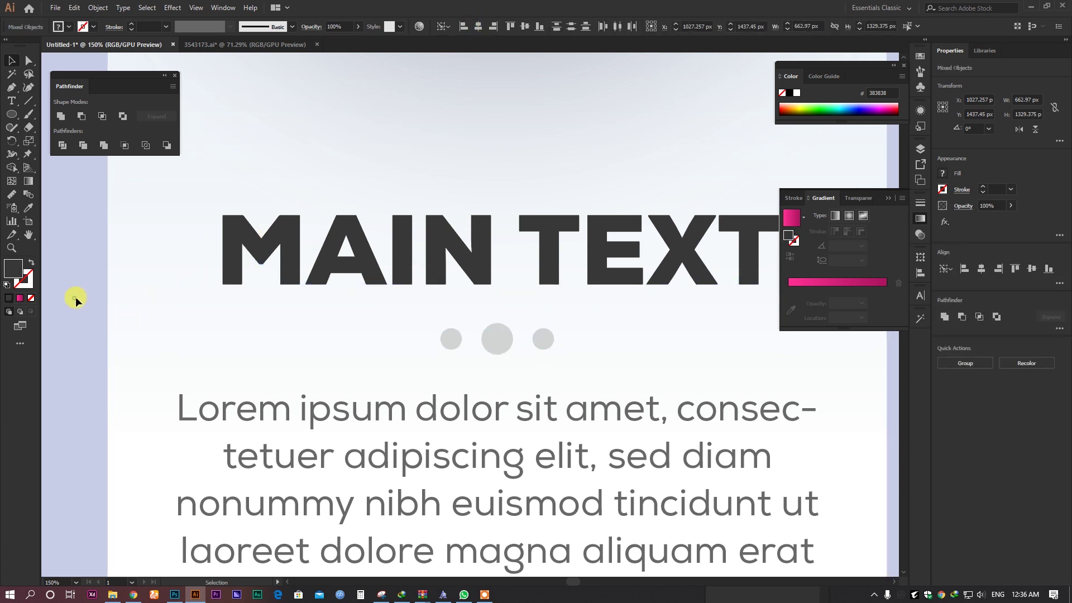
Examine the banner layout from the empty white inner hexagon down to the cart icon.
scroll(246, 317, "down", 5)
left_click_drag(475, 350, 533, 319)
scroll(522, 338, "down", 1)
scroll(367, 217, "up", 2)
left_click(384, 229)
left_click(613, 279)
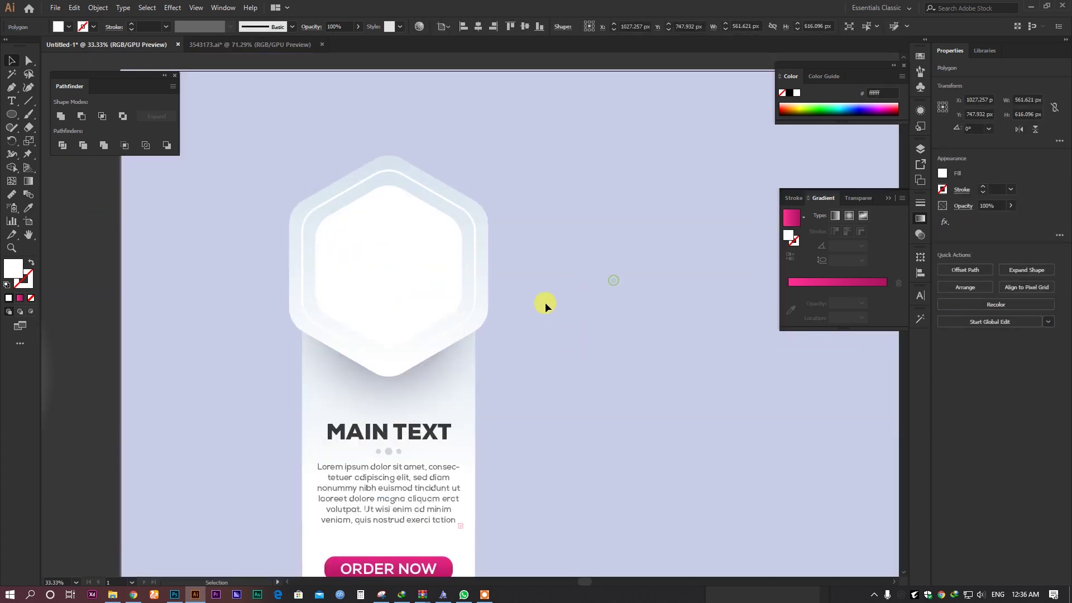
scroll(545, 303, "down", 3)
left_click_drag(605, 356, 593, 241)
scroll(521, 293, "up", 1)
scroll(459, 260, "up", 1)
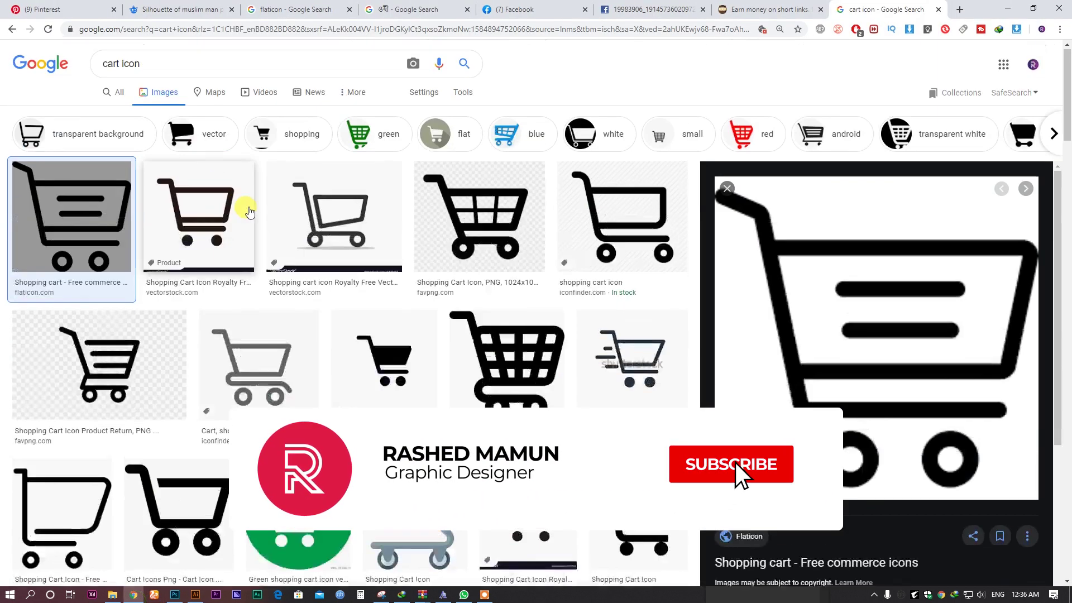
left_click(161, 66)
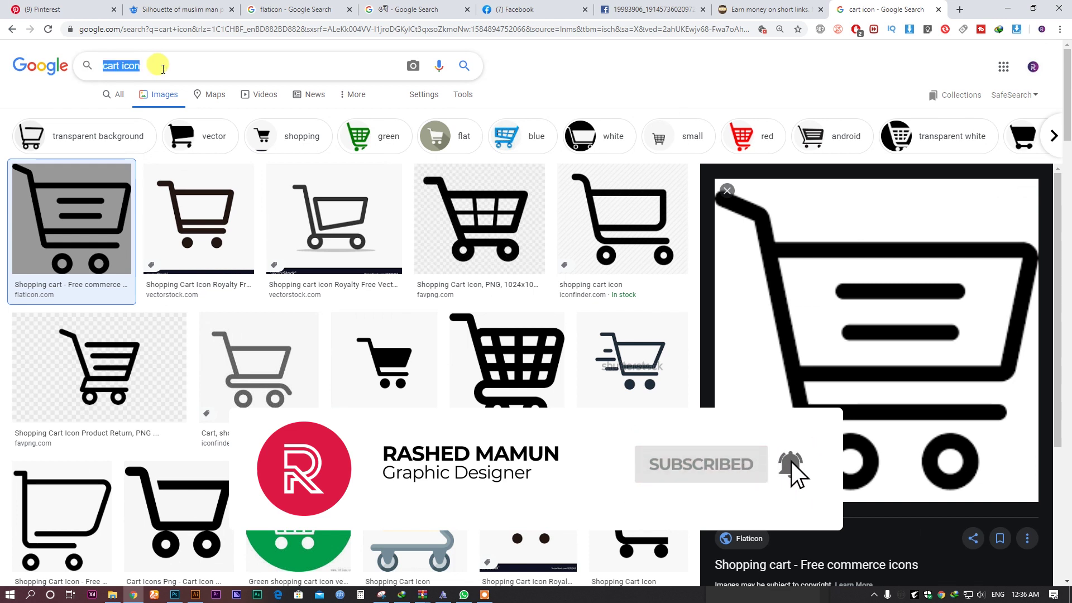
type("watch")
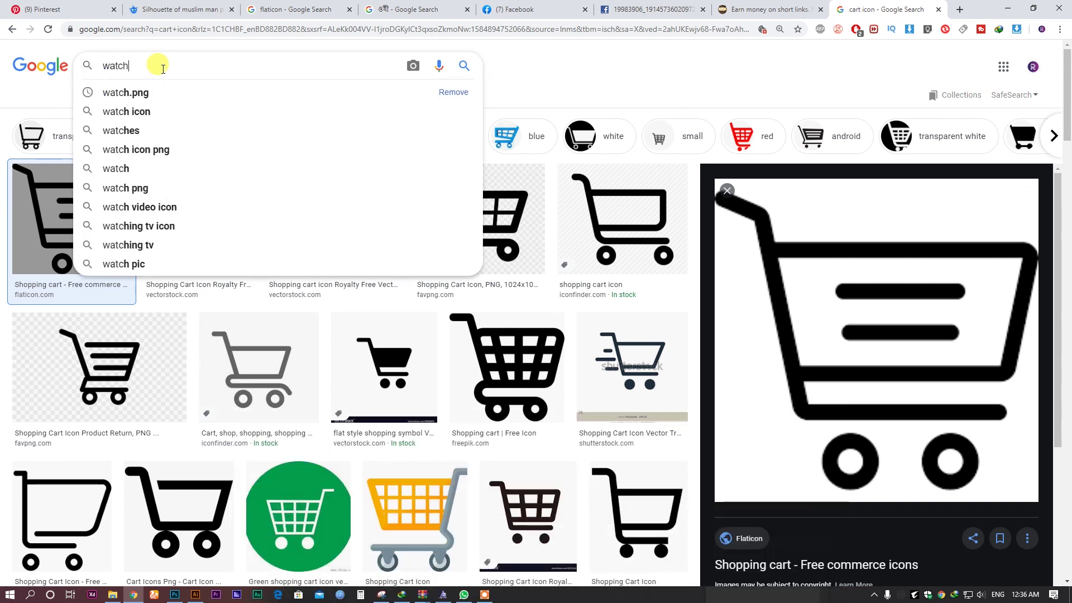
key("BackSpace")
key("BackSpace")
key("BackSpace")
key("BackSpace")
key("BackSpace")
key("BackSpace")
Search Google Images for amazfit t-rex.
type("amaz")
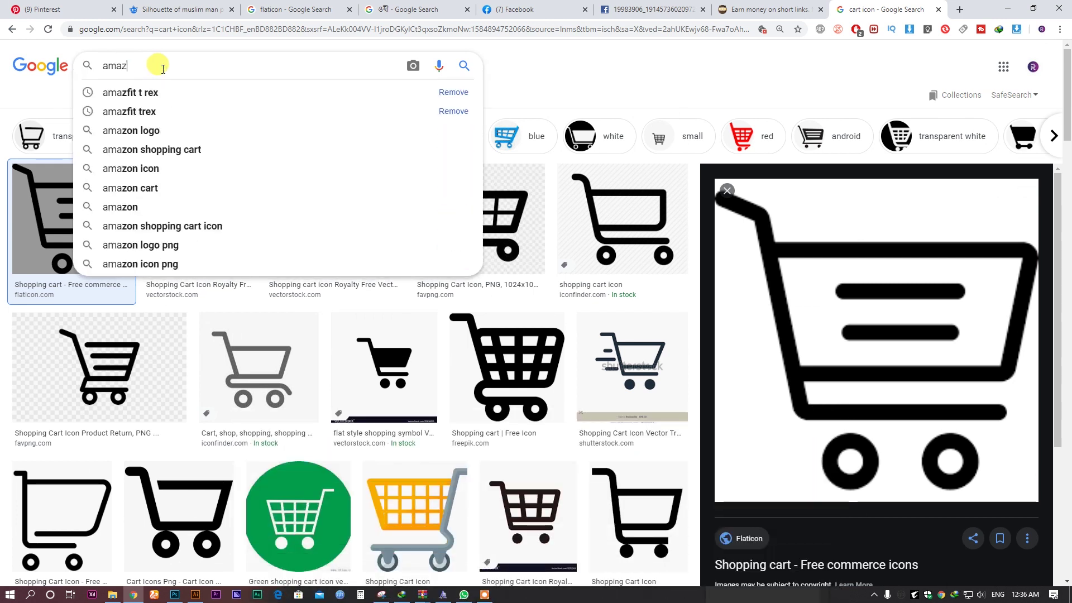
type("fit t")
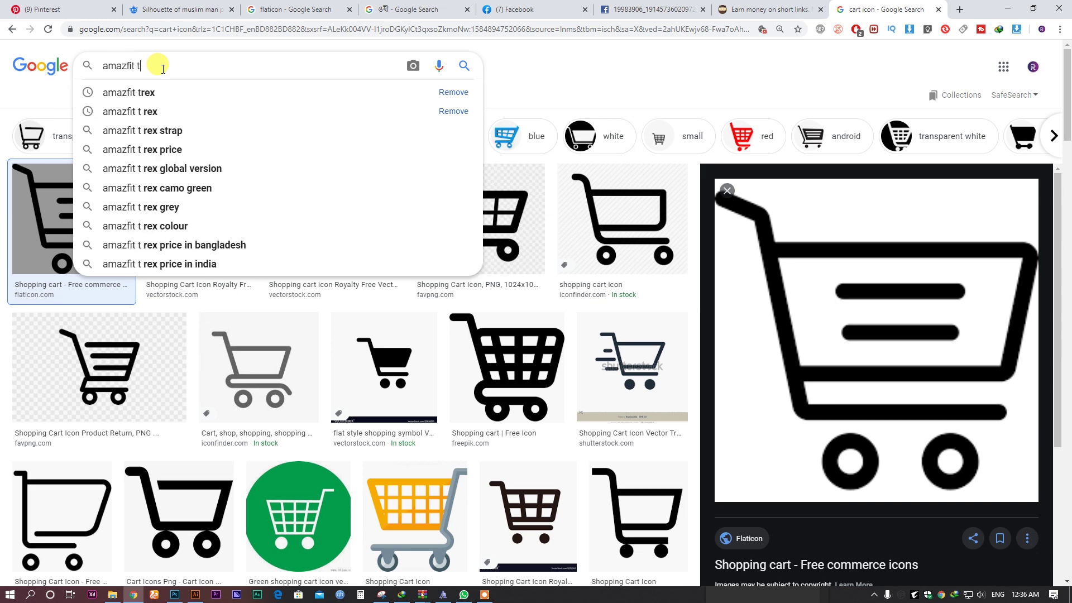
type("-rex")
key("Return")
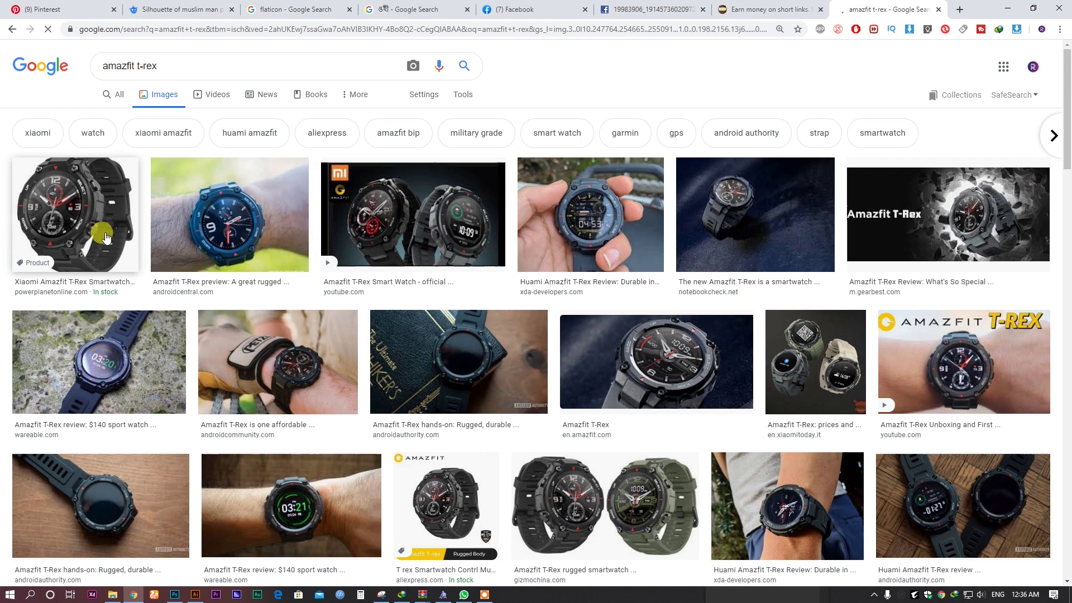
Open the Xiaomi Amazfit T-Rex Smartwatch result from powerplanetonline.com and copy its enlarged image.
left_click(106, 237)
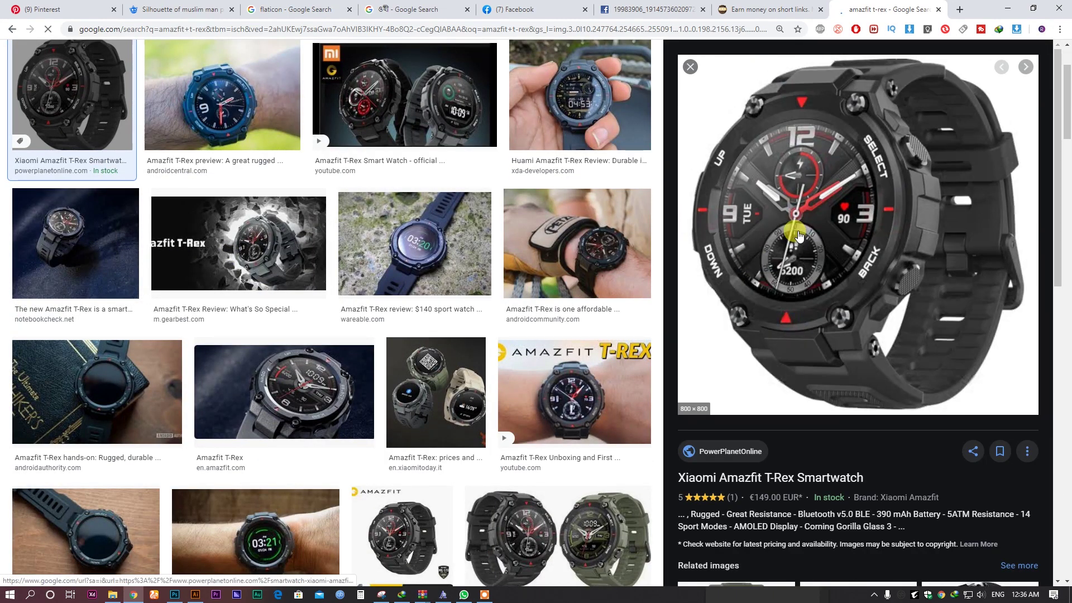
right_click(795, 198)
left_click(849, 339)
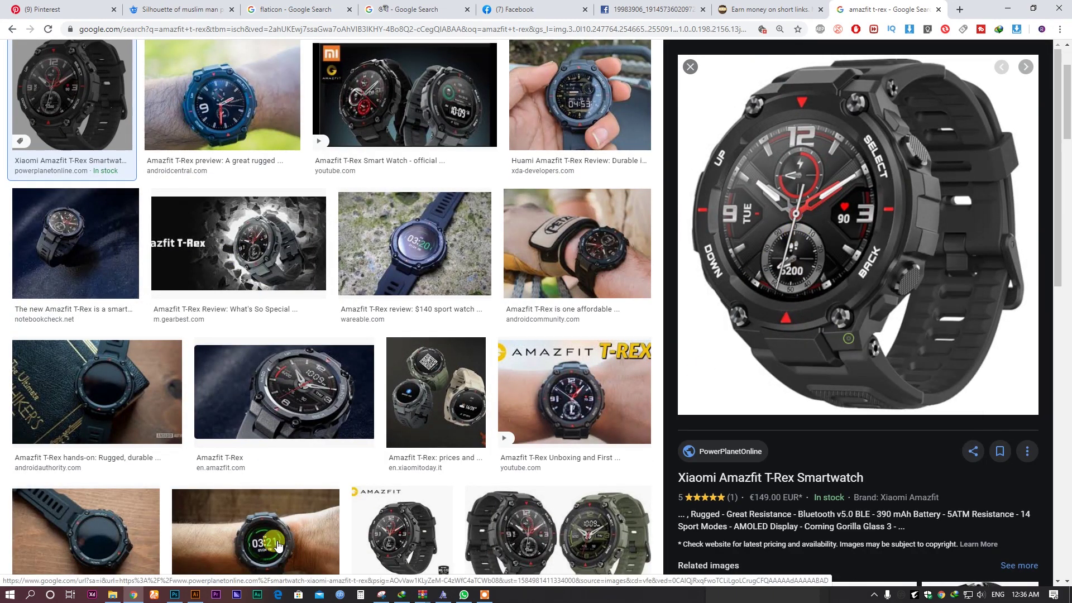
Switch to Illustrator, paste the watch image and scale it to about 431 px square inside the white inner hexagon.
left_click(174, 594)
left_click(195, 594)
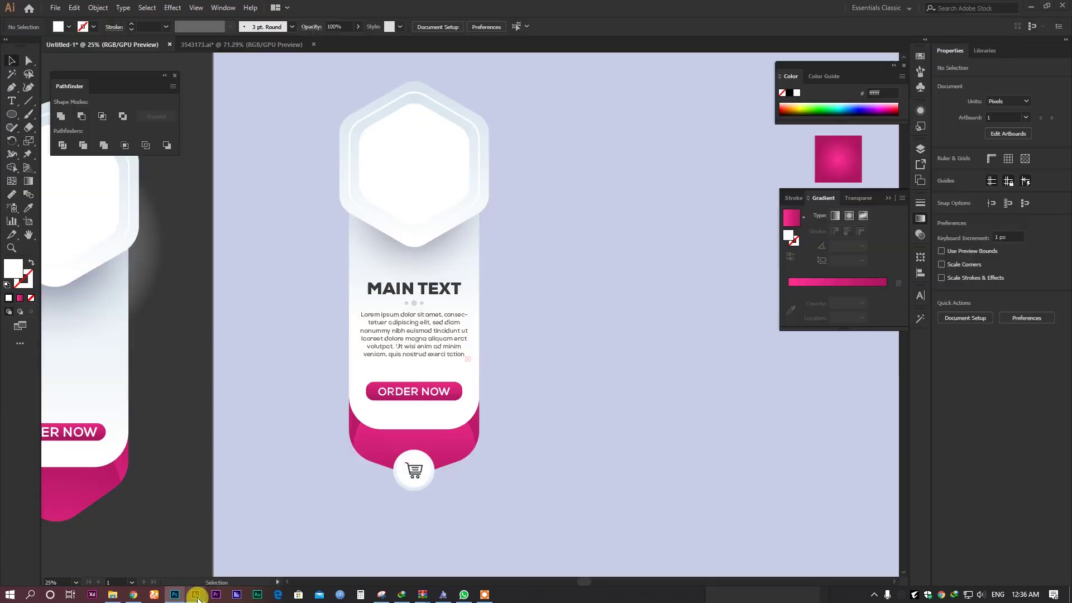
left_click(430, 167)
key("ctrl+v")
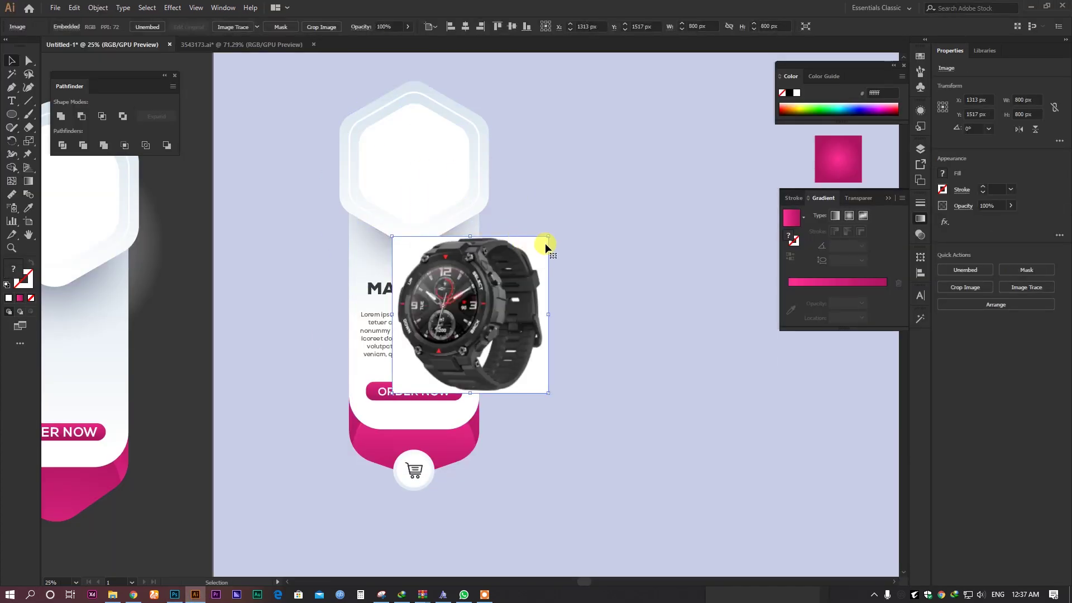
left_click_drag(551, 235, 422, 136)
key("ctrl+1")
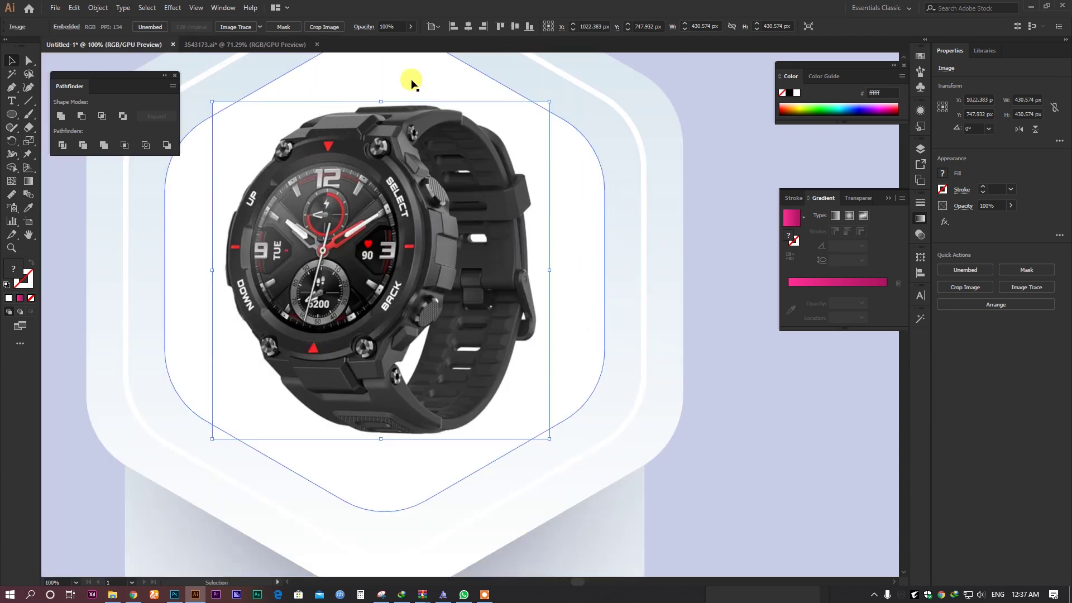
Paste a copy of the white inner hexagon in place and bring it to the front, above the watch image.
left_click(412, 81)
key("a")
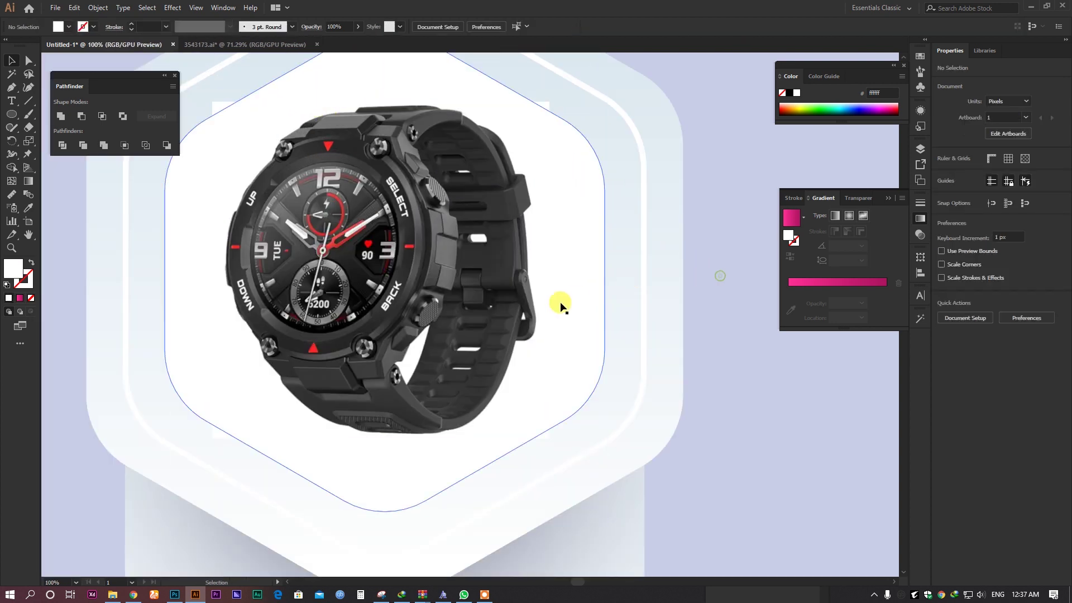
key("v")
right_click(566, 299)
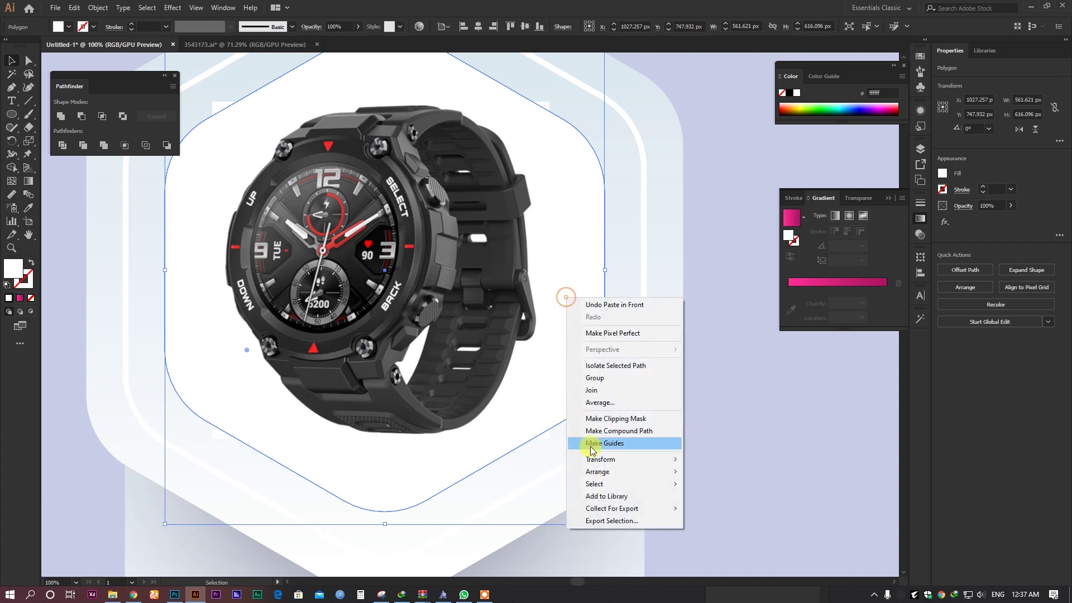
mouse_move(598, 471)
left_click(718, 472)
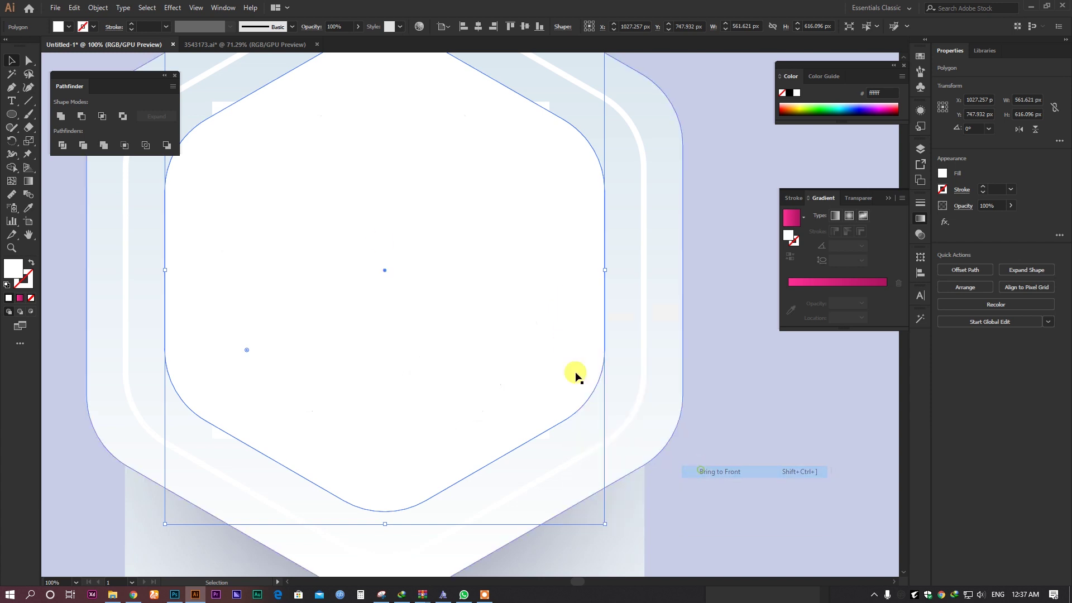
Clip the watch image to the front hexagon with a clipping mask.
left_click(219, 103, "shift")
right_click(219, 103)
left_click(269, 184)
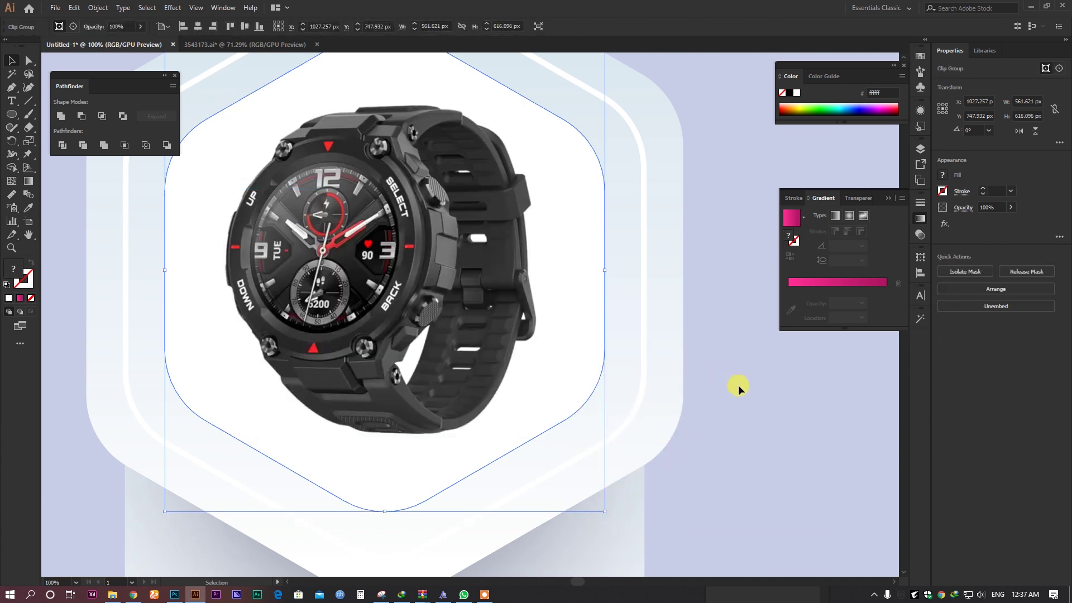
left_click(738, 385)
Group all parts of the watch banner and move the group down to about the artboard's vertical middle.
scroll(695, 374, "down", 3)
left_click_drag(750, 401, 551, 277)
scroll(675, 330, "down", 2)
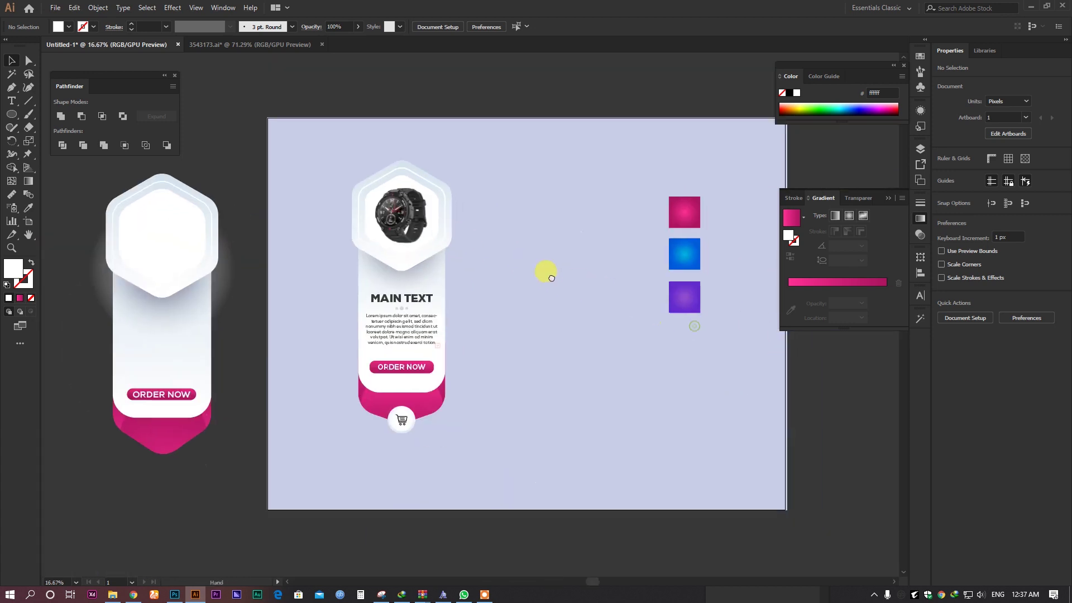
left_click_drag(517, 465, 513, 460)
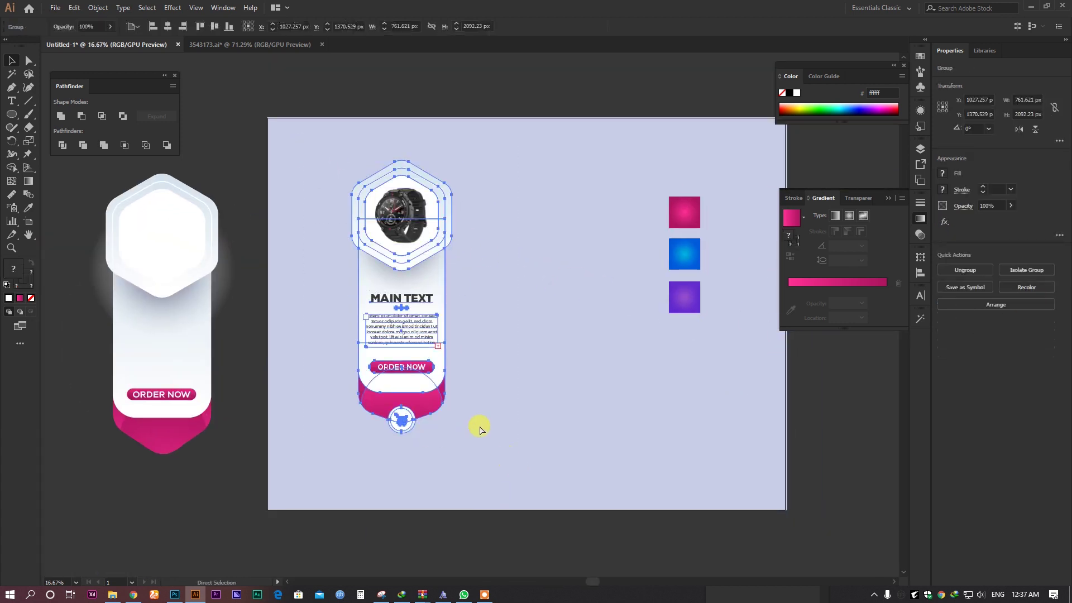
left_click_drag(399, 299, 400, 316)
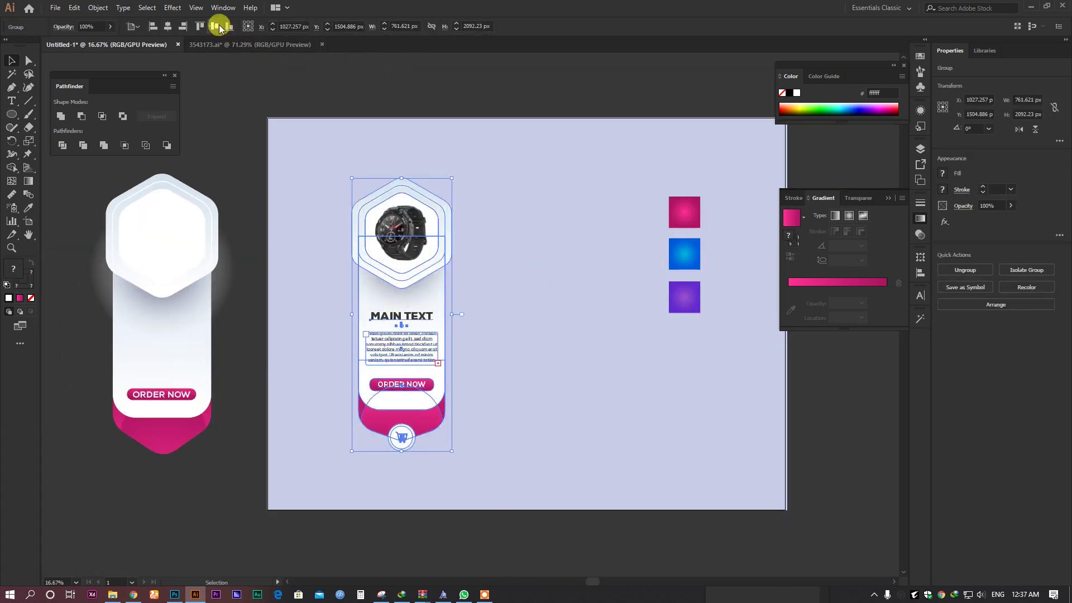
Move the three pink, blue and purple colour swatches off the artboard, just above its upper edge.
left_click(561, 294)
left_click_drag(468, 273, 430, 253)
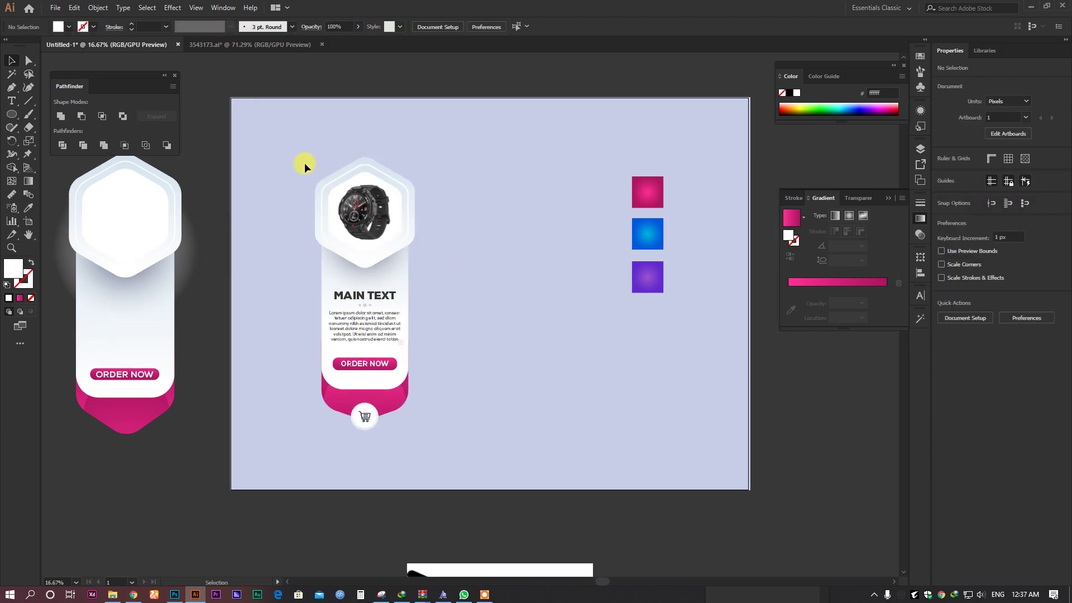
left_click_drag(304, 162, 580, 453)
left_click_drag(586, 160, 690, 308)
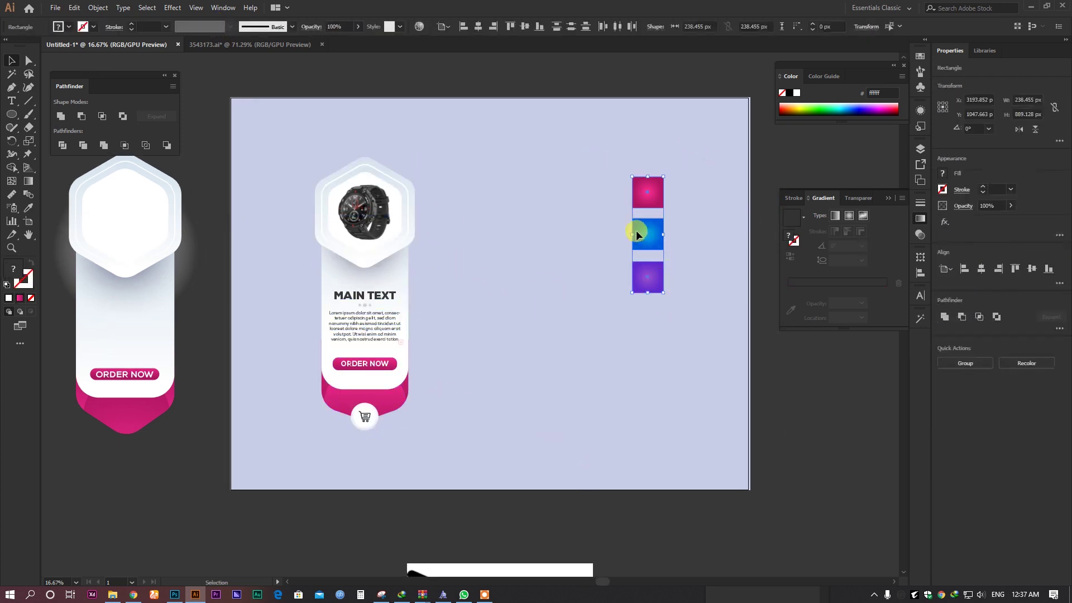
left_click_drag(578, 99, 581, 189)
left_click_drag(653, 287, 563, 92)
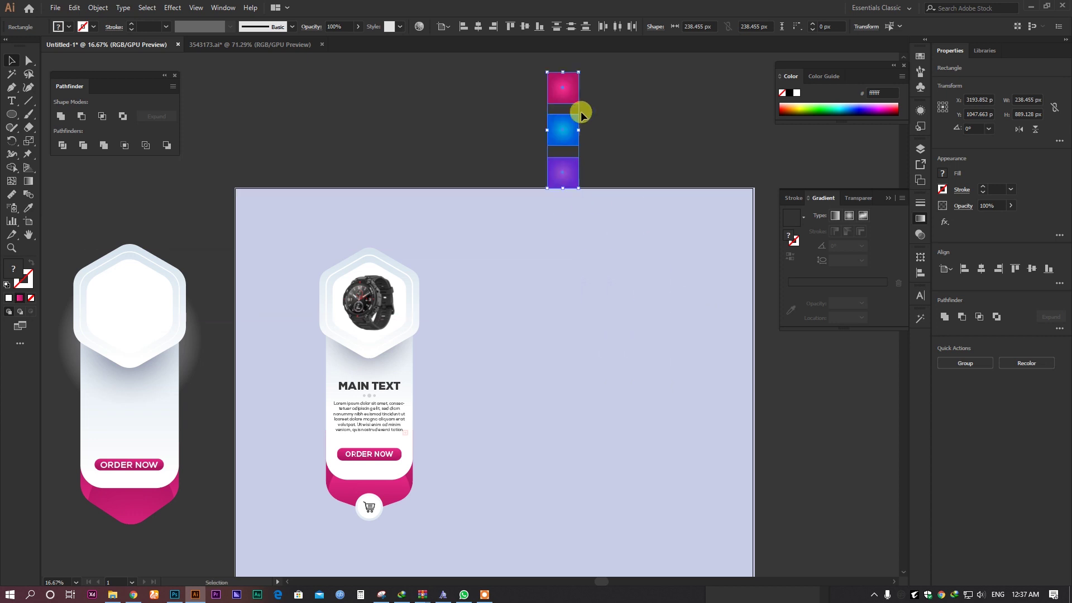
left_click(675, 174)
left_click_drag(586, 264, 569, 168)
left_click_drag(265, 141, 389, 404)
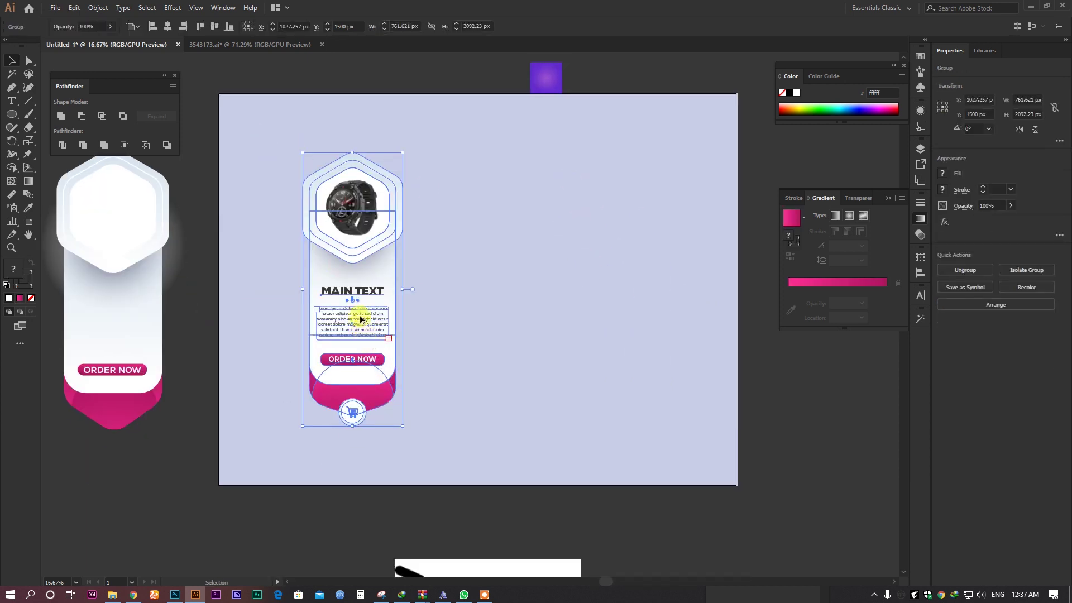
left_click_drag(354, 313, 482, 313)
key("ctrl+z")
Duplicate the watch banner group horizontally to its right, leaving a small gap between the two banners.
left_click_drag(268, 141, 523, 478)
left_click_drag(356, 274, 472, 281)
left_click(616, 295)
Fill the second banner's ORDER NOW button with the purple swatch's gradient and make the gradient linear.
scroll(603, 263, "up", 1)
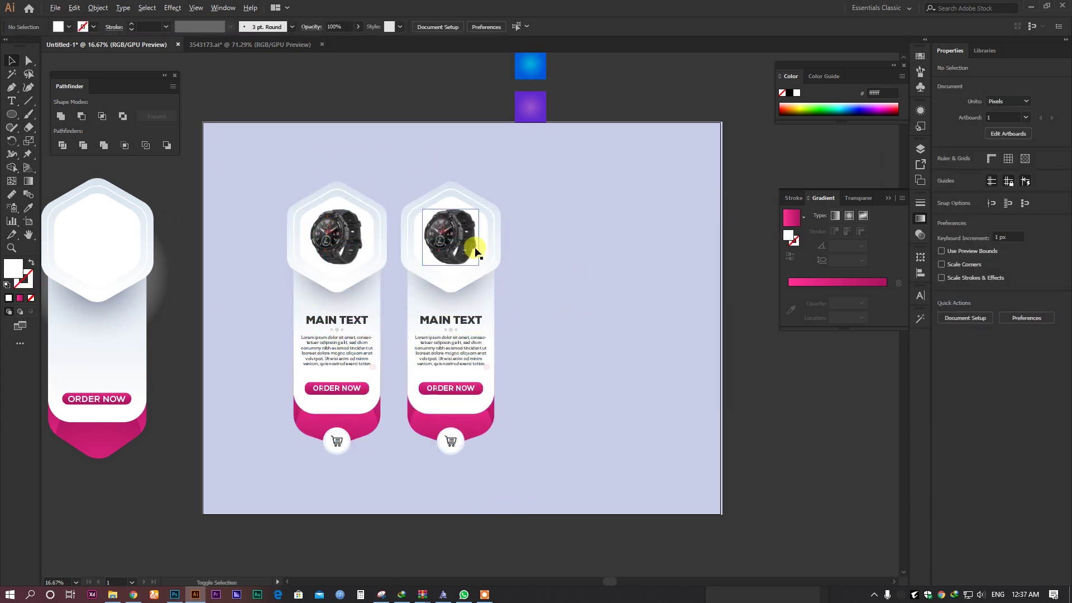
scroll(497, 410, "up", 1)
scroll(439, 393, "up", 3)
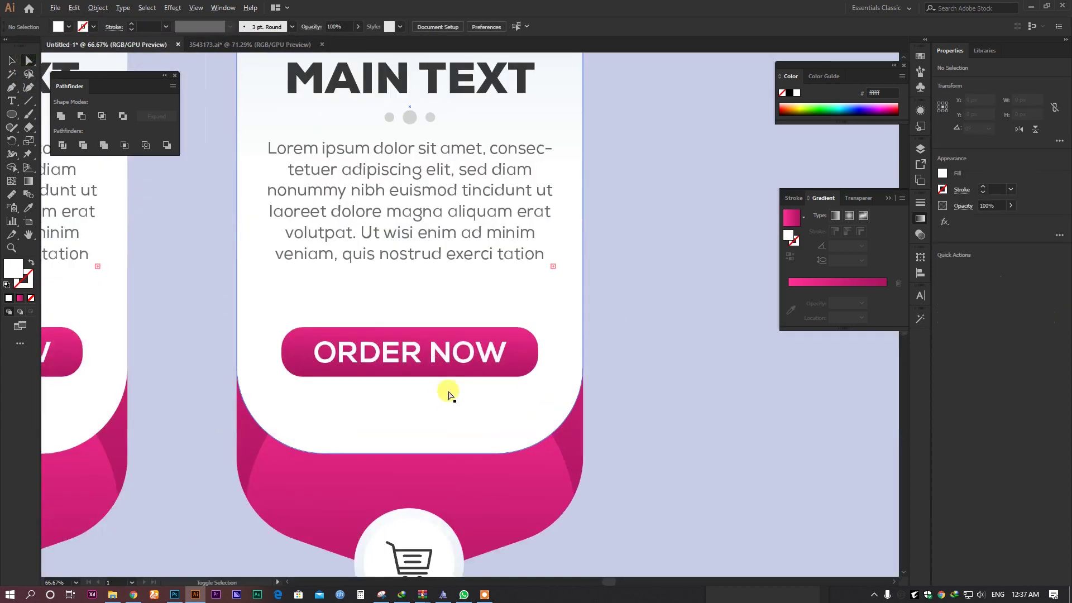
left_click(522, 359)
scroll(447, 357, "down", 4)
left_click(28, 210)
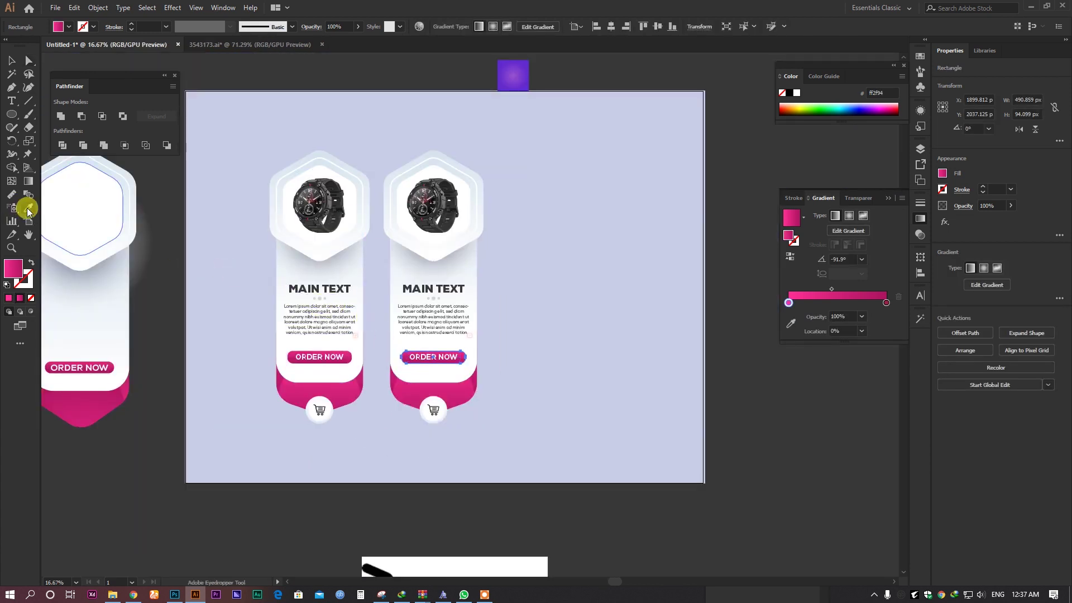
left_click(499, 79)
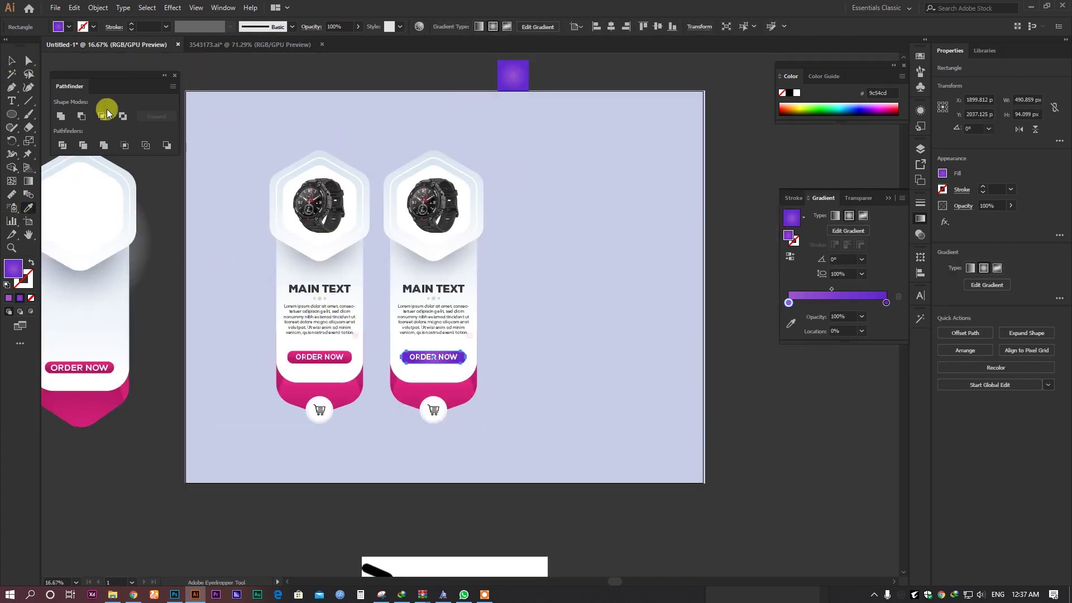
scroll(382, 363, "up", 3)
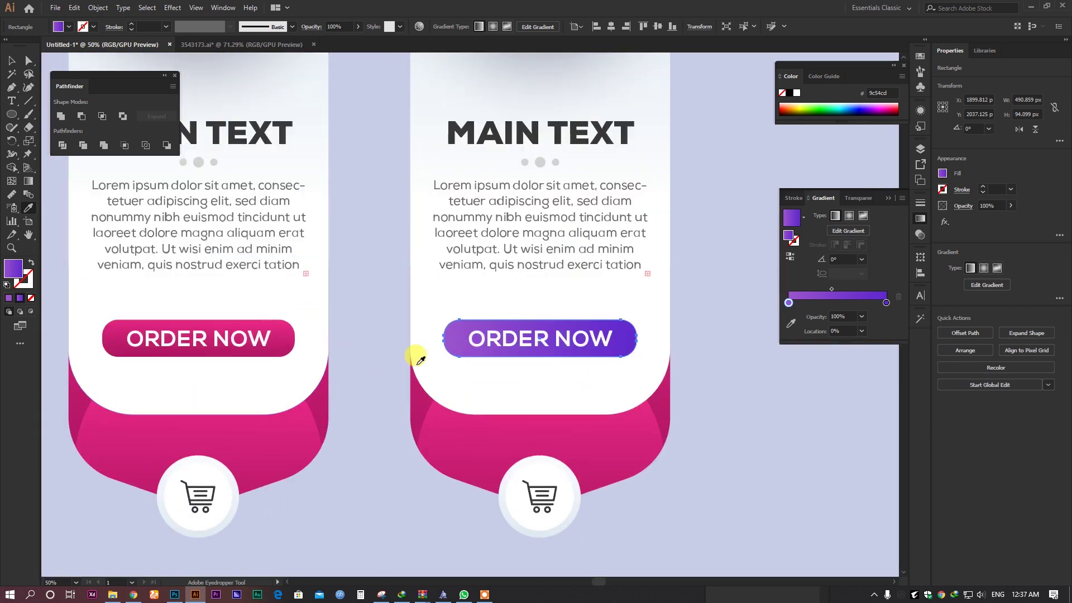
Fill both pink shapes at the second banner's bottom with the purple swatch's gradient.
left_click(29, 61)
left_click(397, 478)
left_click(414, 400)
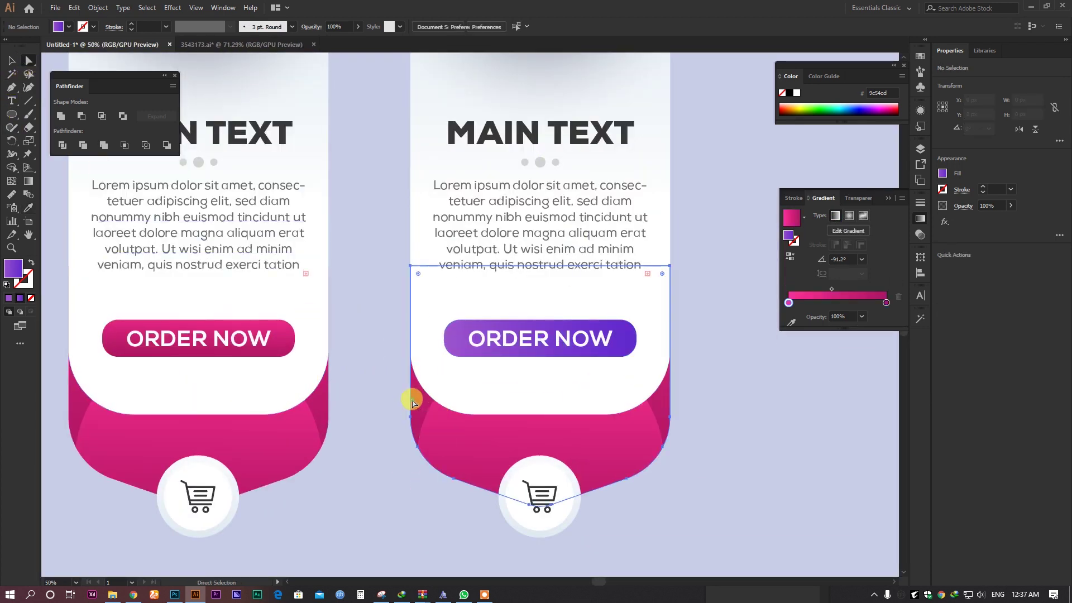
left_click(460, 441, "shift")
scroll(203, 356, "down", 3)
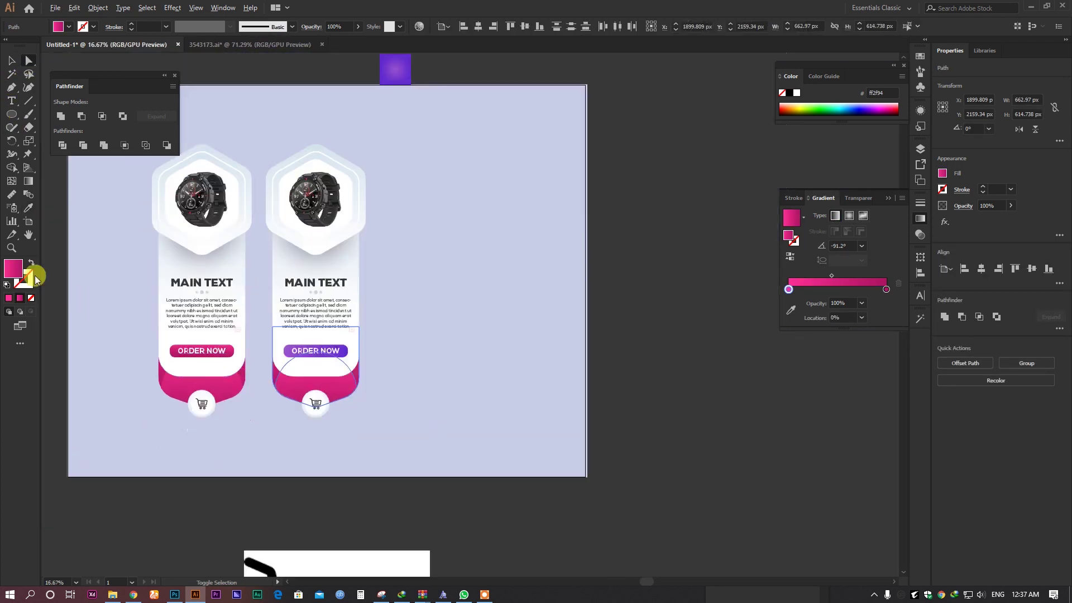
left_click(382, 72)
scroll(285, 426, "up", 3)
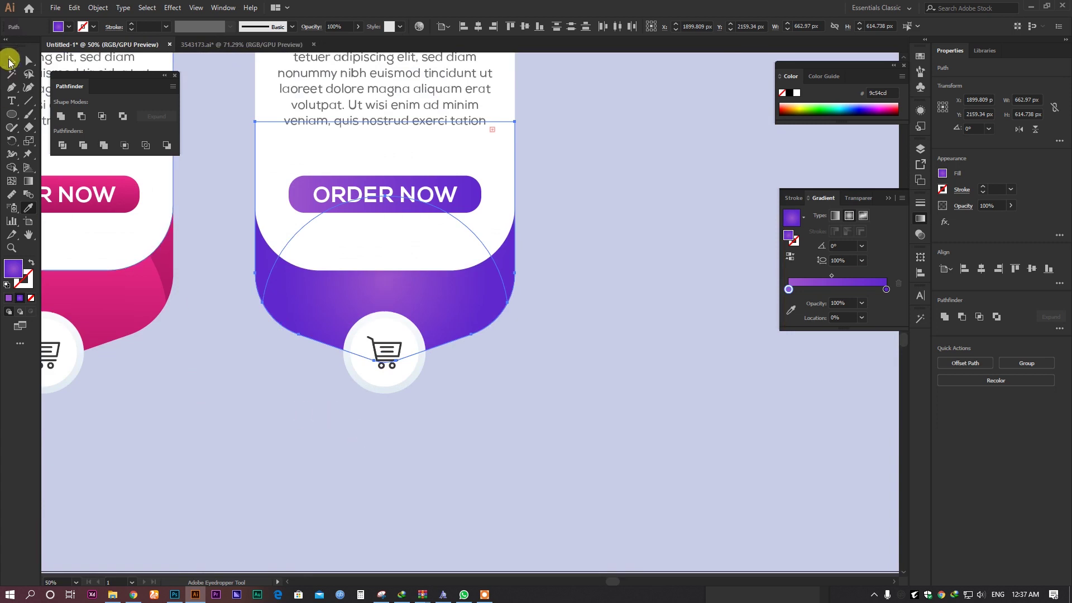
left_click(12, 61)
left_click(271, 445)
left_click(296, 288)
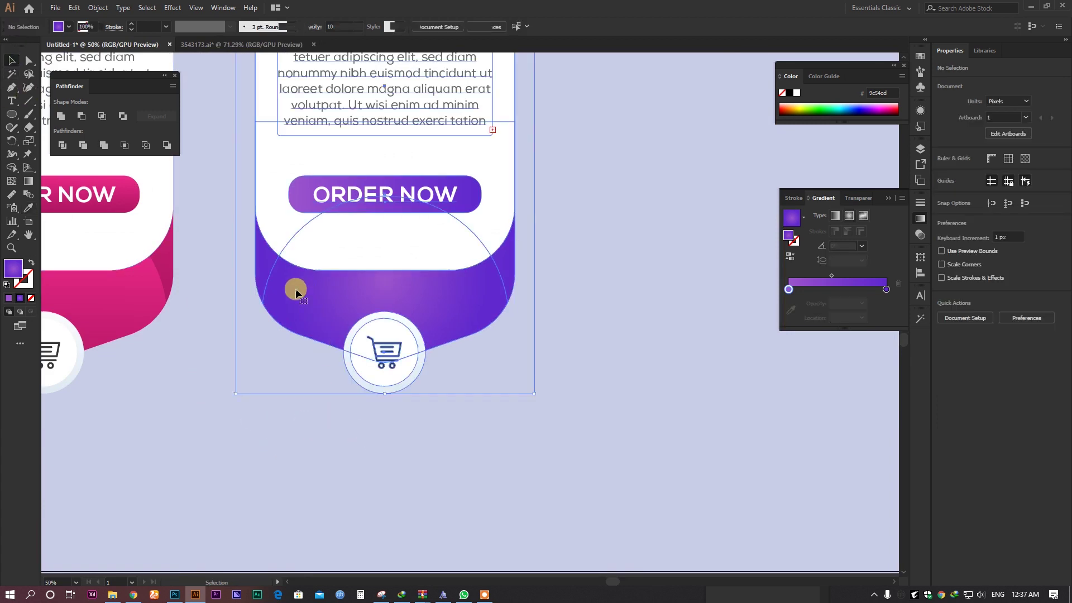
right_click(268, 275)
left_click(297, 368)
left_click(206, 384)
Change the purple gradient on the second banner's bottom shapes from radial to linear.
left_click(28, 62)
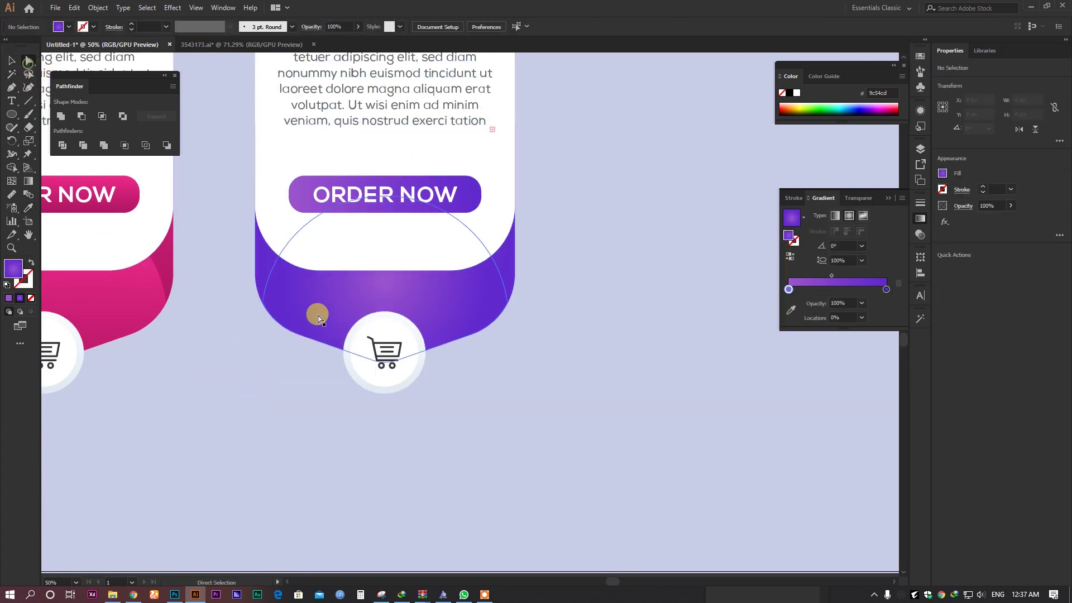
left_click(317, 318)
left_click(829, 215)
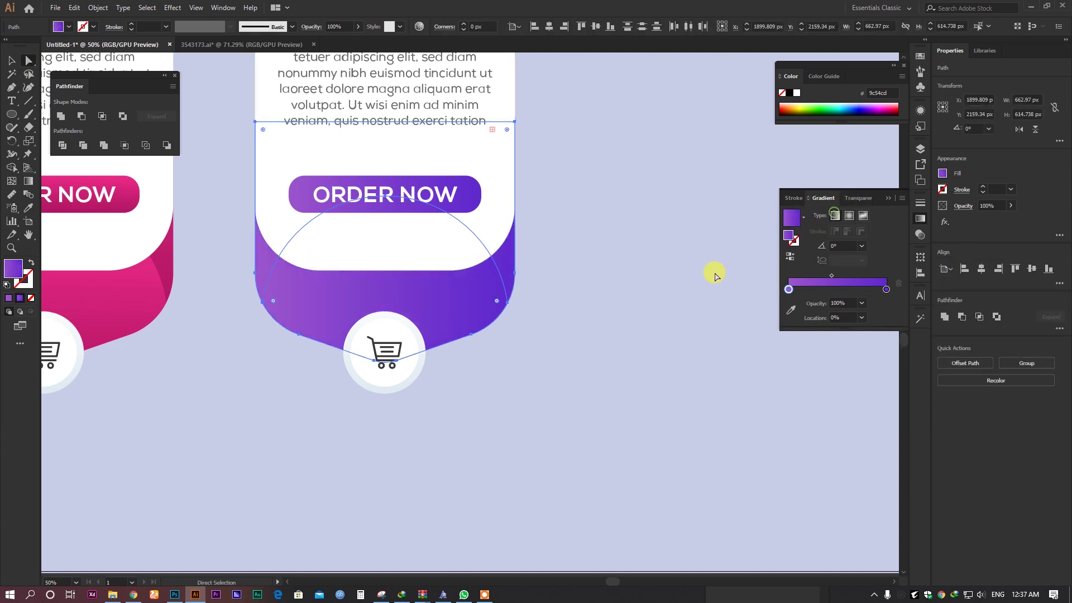
left_click(586, 310)
Redirect the gradient of the second banner's front bottom shape to run vertically, light purple above and dark below.
left_click(407, 299)
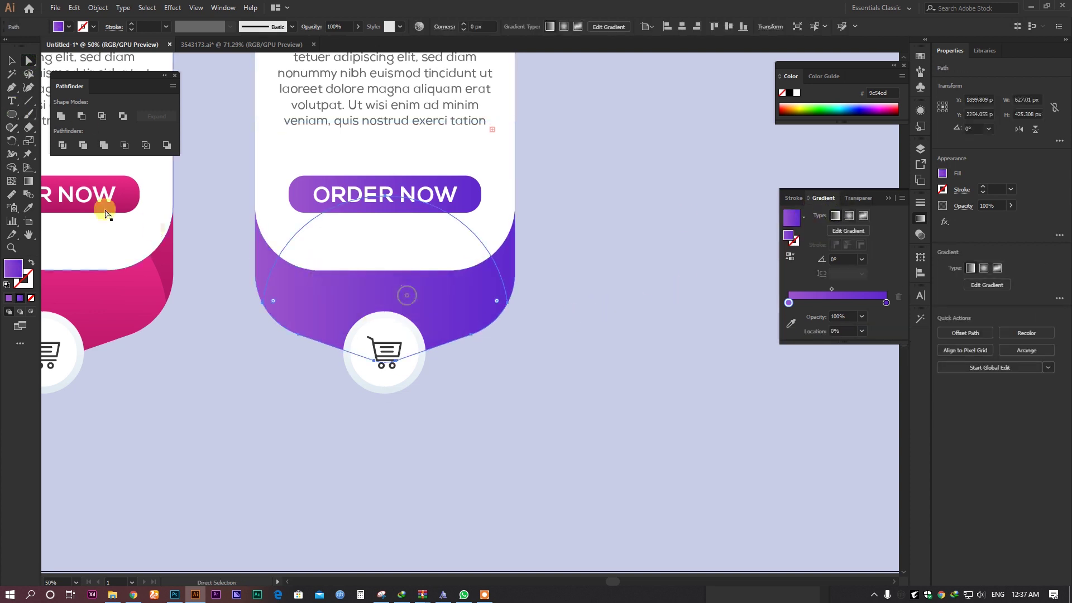
left_click(29, 181)
left_click_drag(416, 184, 407, 409)
Redirect the gradient of the second banner's back bottom shape to run vertically, from light to dark purple.
left_click(10, 60)
left_click(247, 291)
left_click(255, 258)
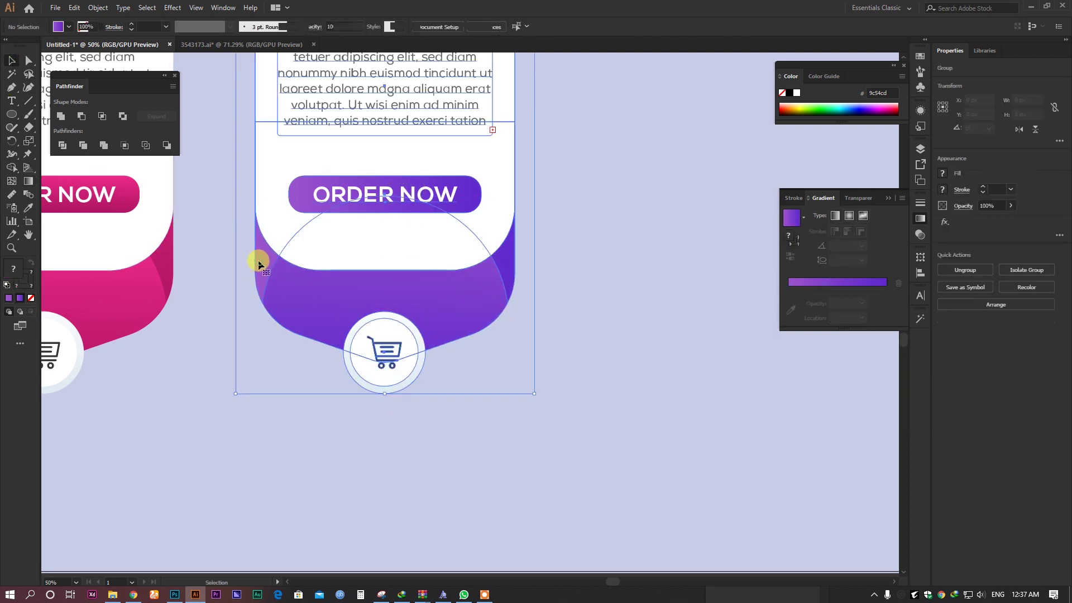
left_click(28, 60)
left_click(244, 311)
left_click(263, 254)
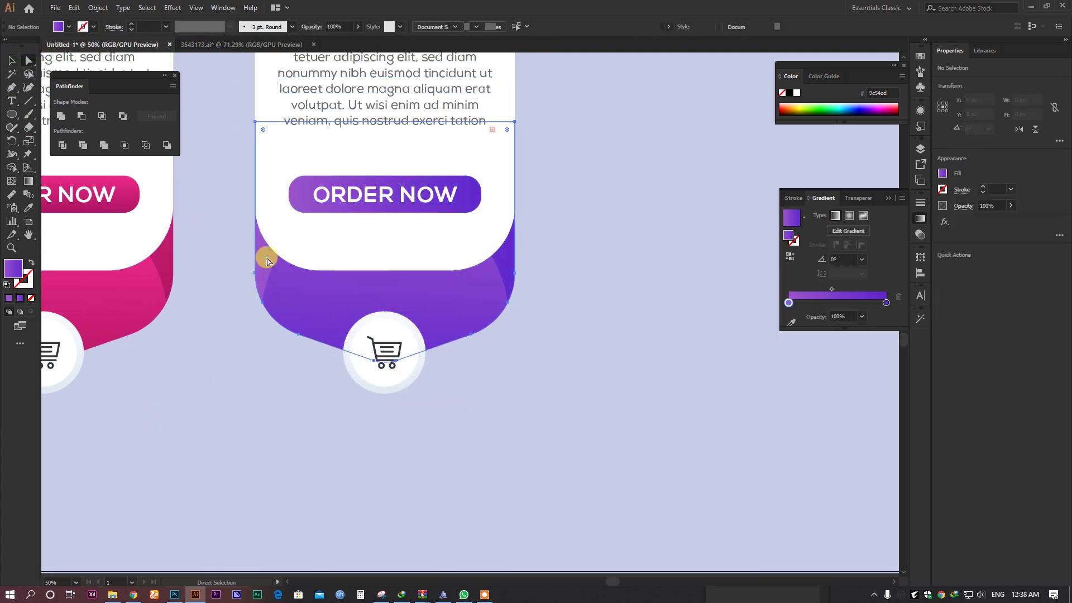
left_click(28, 182)
mouse_move(423, 167)
left_mouse_down()
mouse_move(426, 363)
mouse_move(424, 304)
mouse_move(416, 293)
mouse_move(412, 301)
left_mouse_up()
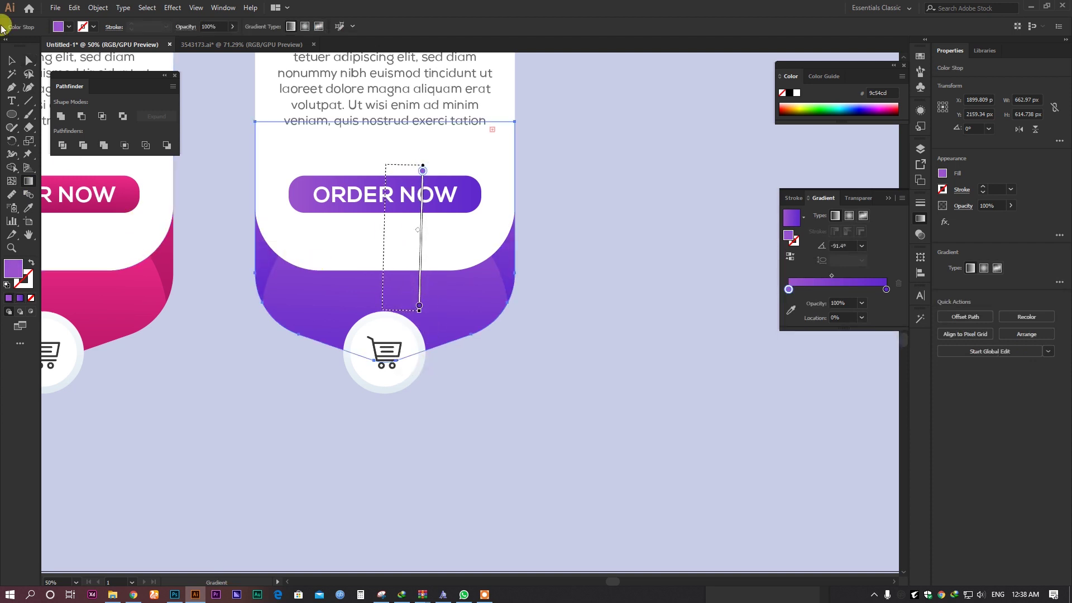
left_click(11, 60)
left_click(208, 398)
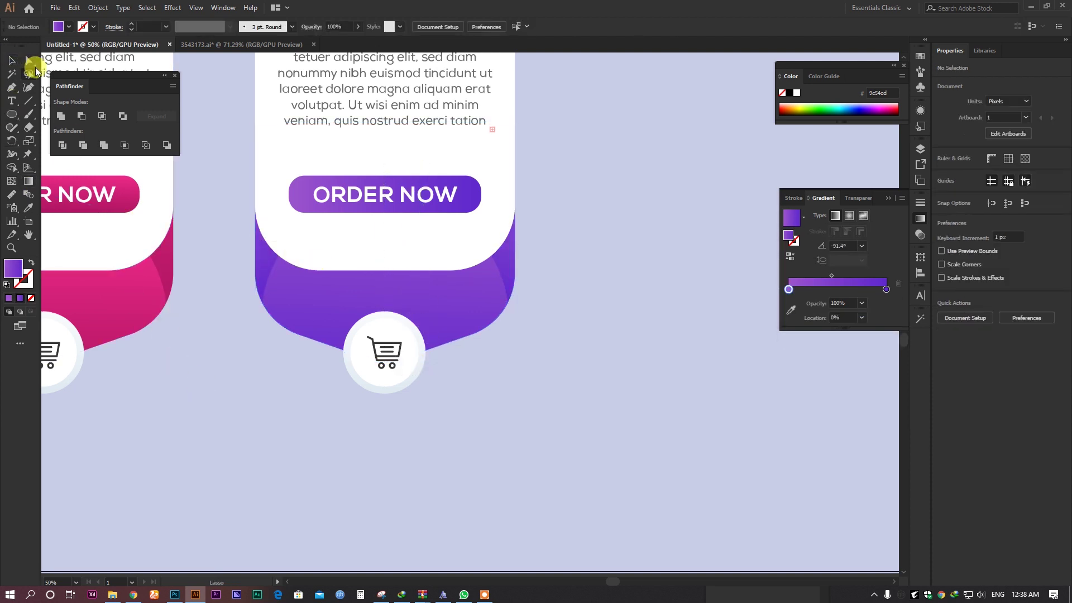
Redirect the purple gradient of the second banner's ORDER NOW button to run vertically from light to dark.
left_click(31, 71)
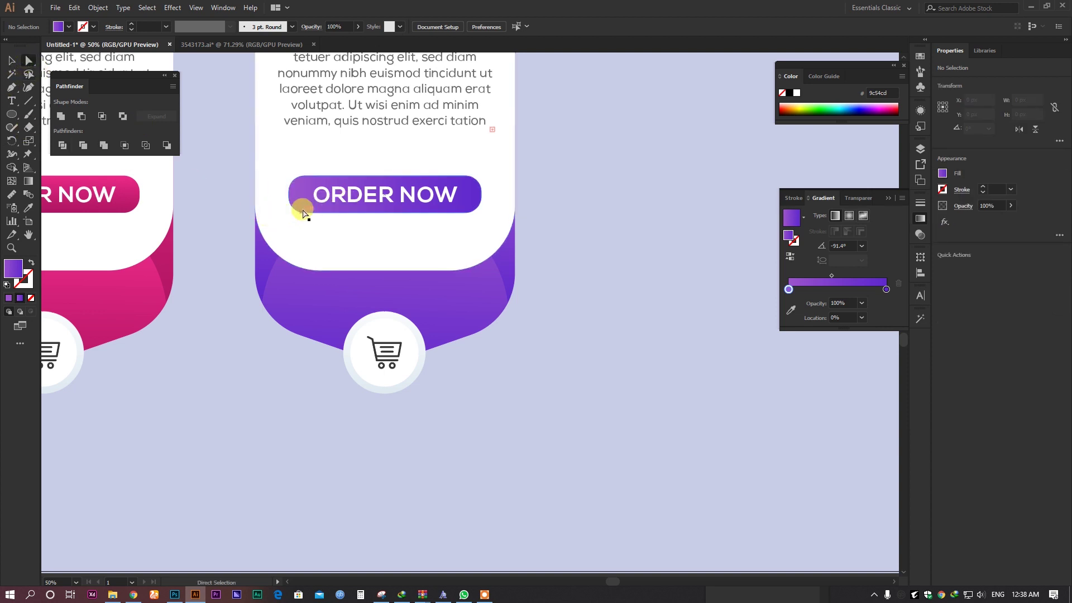
left_click(299, 208)
left_click(29, 180)
left_click_drag(387, 163, 385, 216)
left_click(12, 61)
left_click(437, 427)
Duplicate the purple banner horizontally to its right as a third banner.
scroll(437, 426, "down", 3)
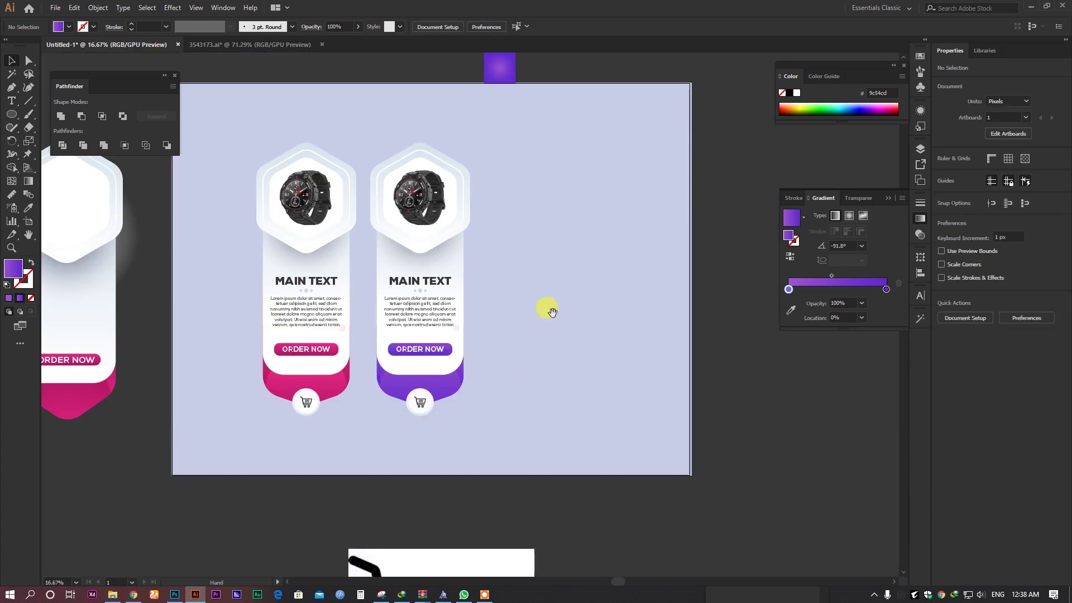
left_click_drag(553, 302, 551, 314)
left_click_drag(383, 151, 503, 428)
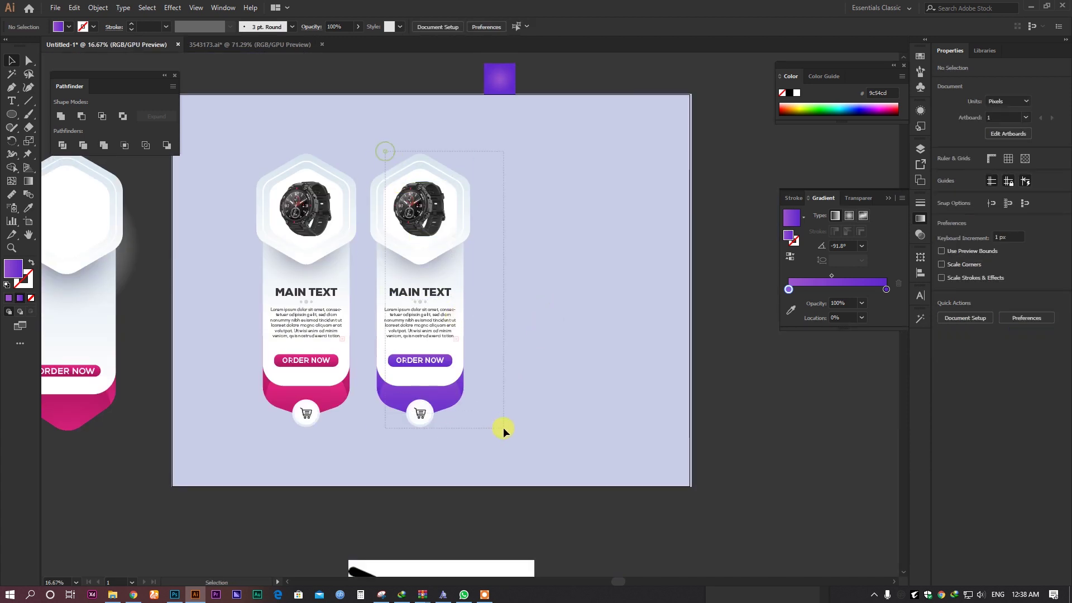
left_click_drag(458, 288, 538, 288)
left_click(631, 269)
Move the blue colour swatch onto the artboard, beside the third banner.
left_click_drag(630, 268, 556, 306)
scroll(433, 109, "up", 1)
left_click_drag(434, 116, 564, 431)
scroll(564, 436, "up", 4)
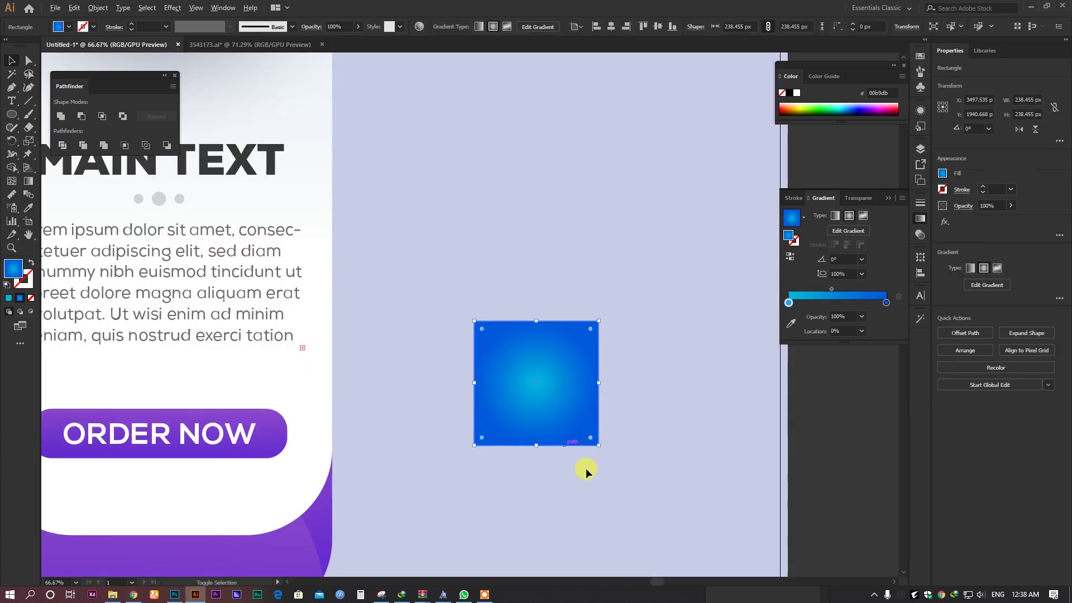
left_click(585, 467)
Fill the third banner's front bottom shape with the blue swatch's gradient, made linear and running vertically from light to dark.
left_click_drag(502, 481, 687, 312)
left_click(290, 410)
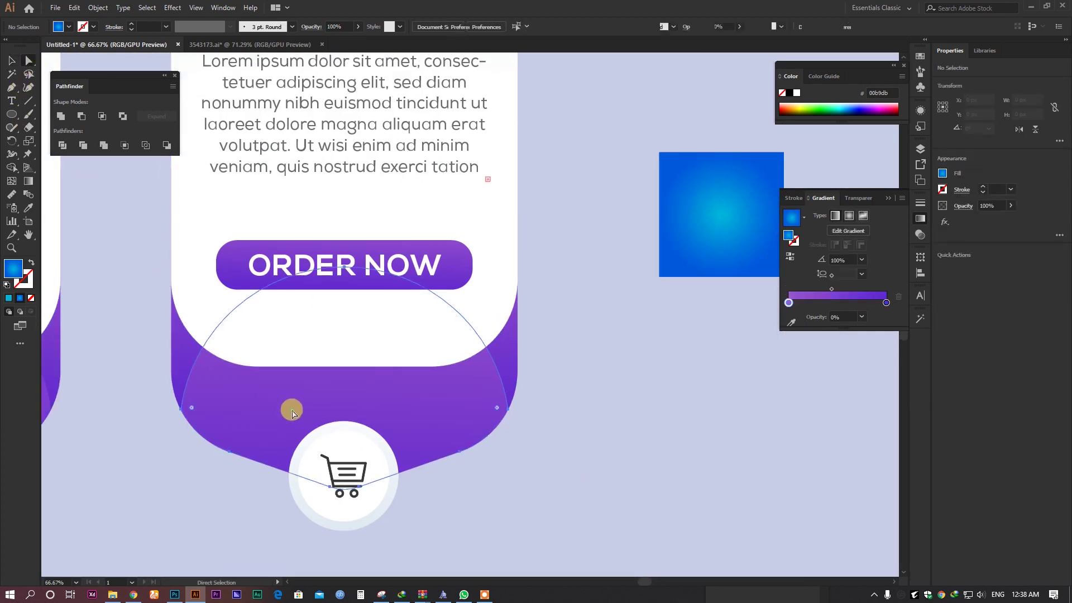
left_click(28, 208)
left_click(715, 229)
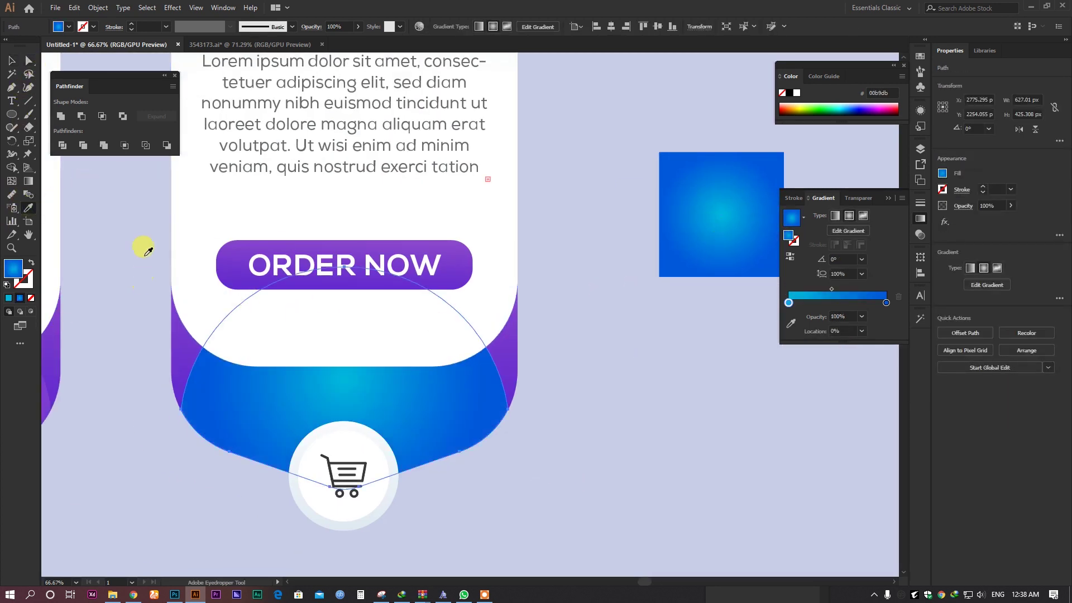
left_click(834, 216)
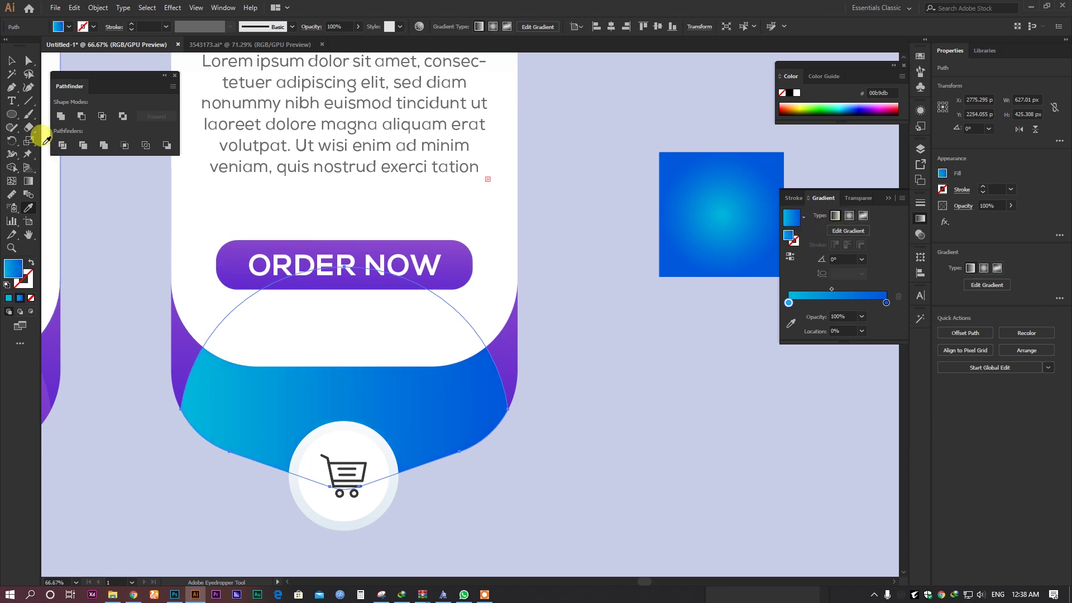
left_click(28, 181)
left_click_drag(350, 237, 339, 490)
Fill the third banner's back bottom shape with the blue swatch's radial gradient.
left_click(28, 60)
left_click(189, 362)
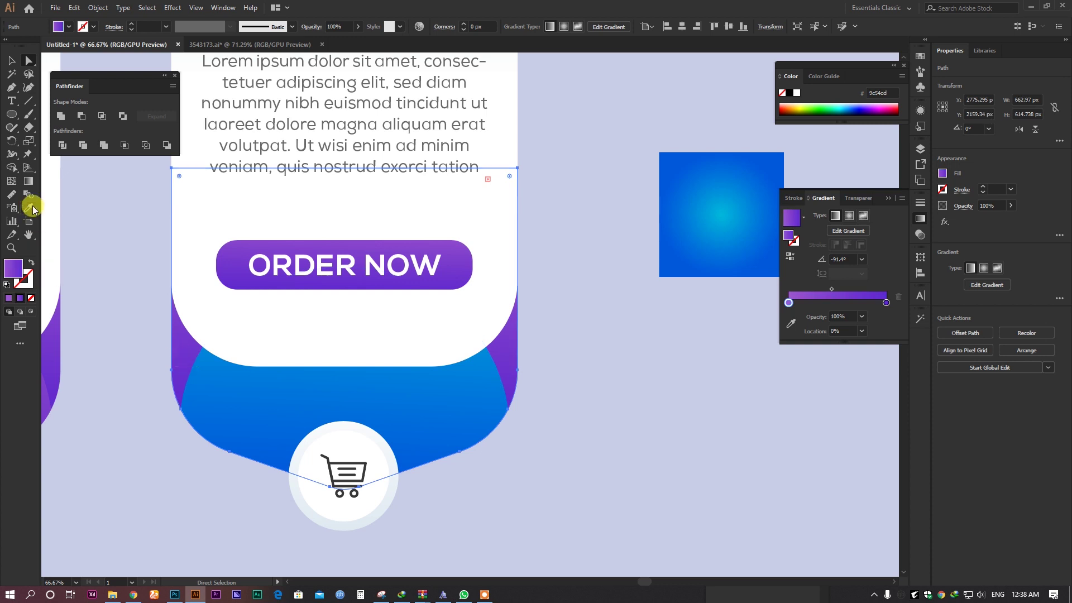
left_click(28, 208)
left_click(675, 178)
left_click(11, 60)
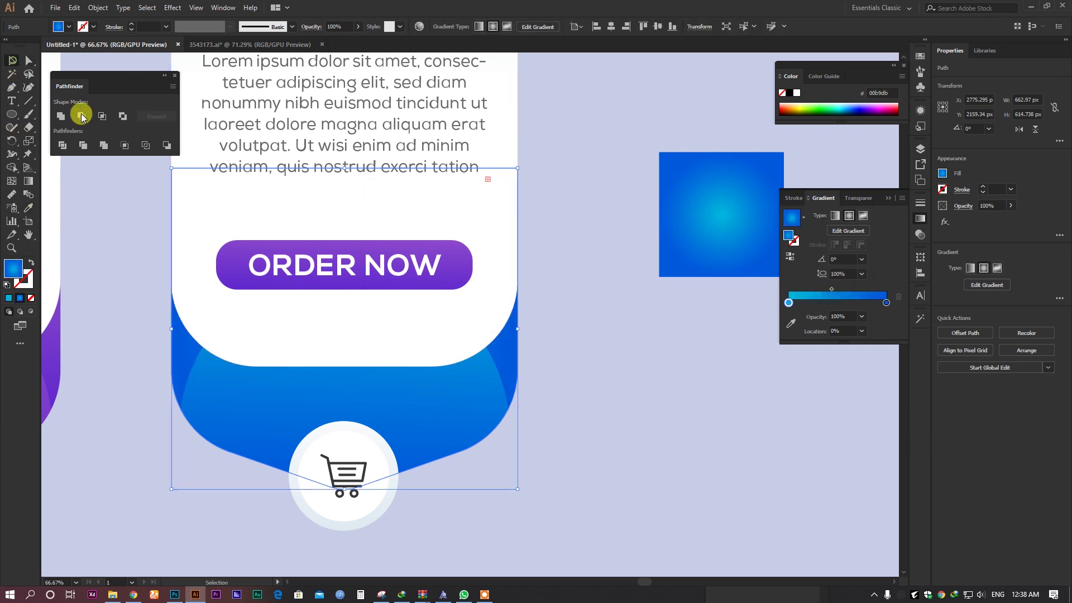
left_click(510, 400)
Fill the third banner's ORDER NOW button with the blue swatch's gradient, made linear and running vertically from light to dark.
scroll(564, 380, "up", 4)
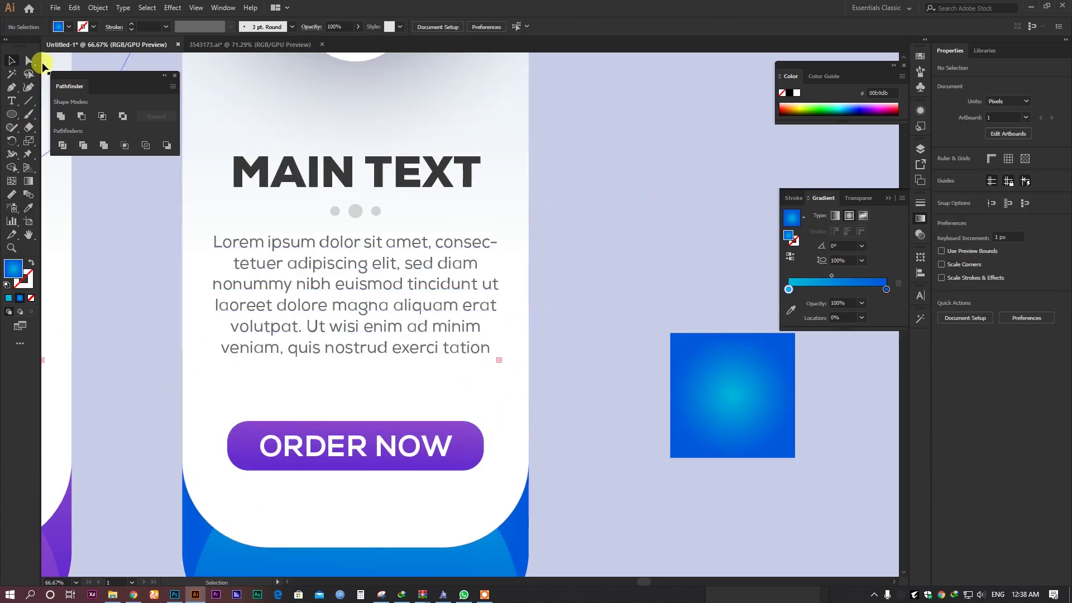
left_click(29, 60)
left_click(467, 449)
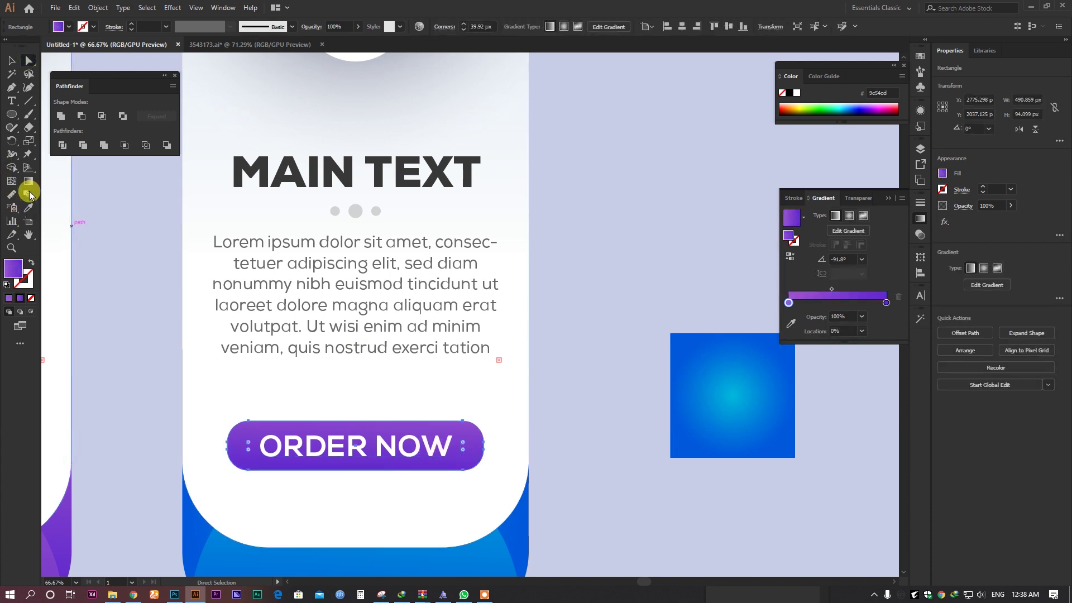
left_click(28, 208)
left_click(720, 388)
scroll(113, 229, "down", 3)
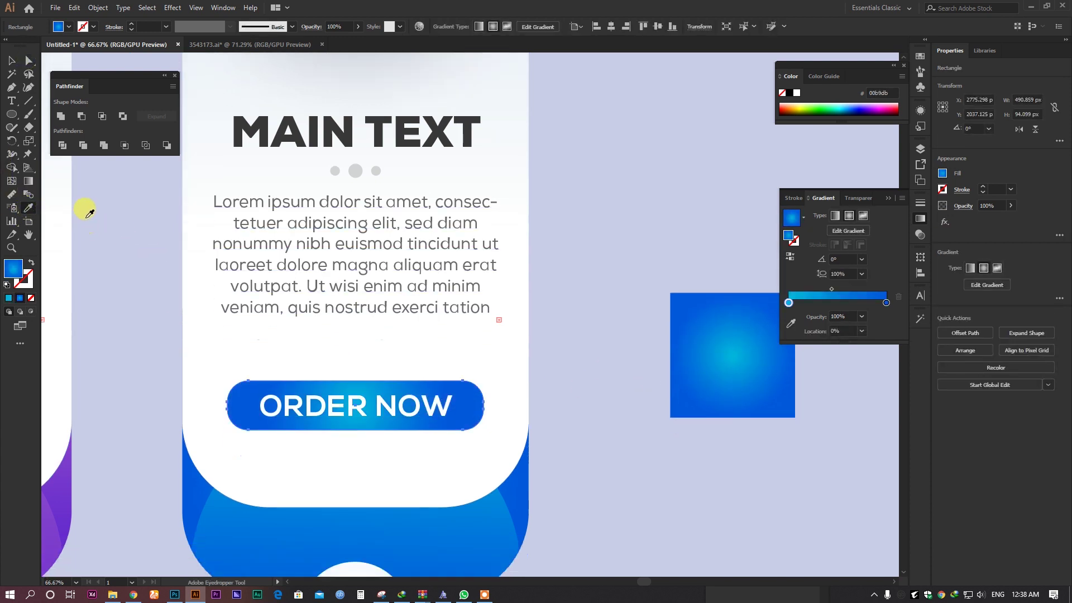
left_click(836, 215)
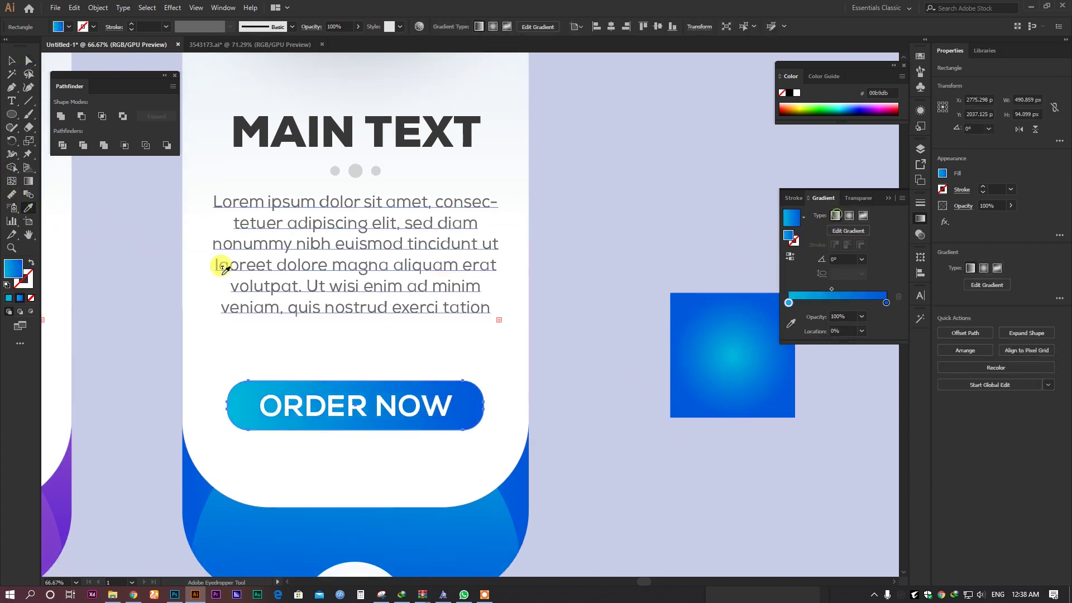
left_click(29, 181)
left_click_drag(360, 355, 358, 429)
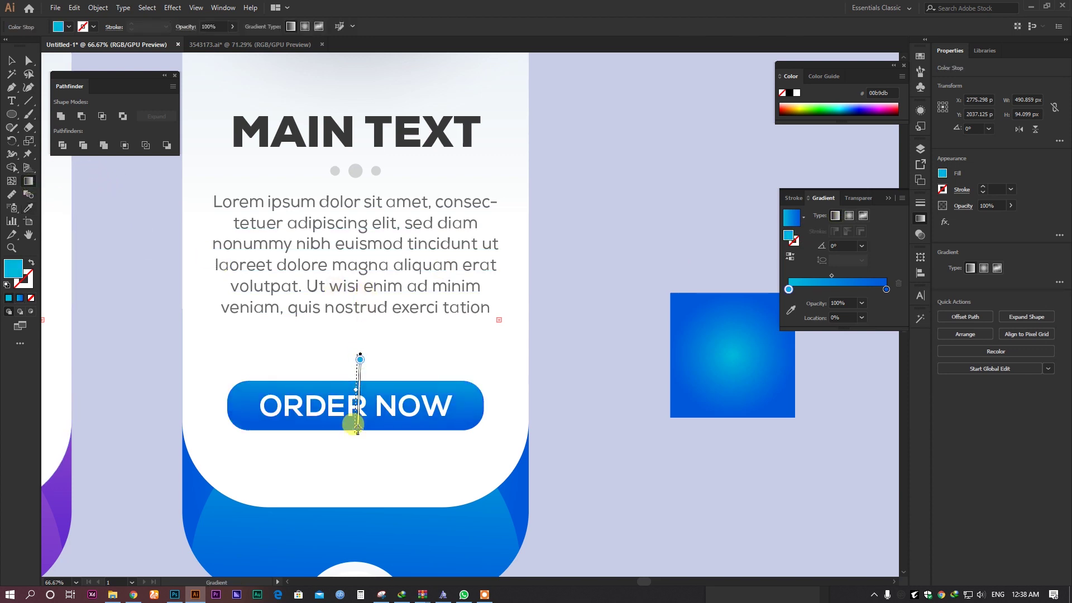
left_click(12, 61)
left_click_drag(439, 234, 491, 509)
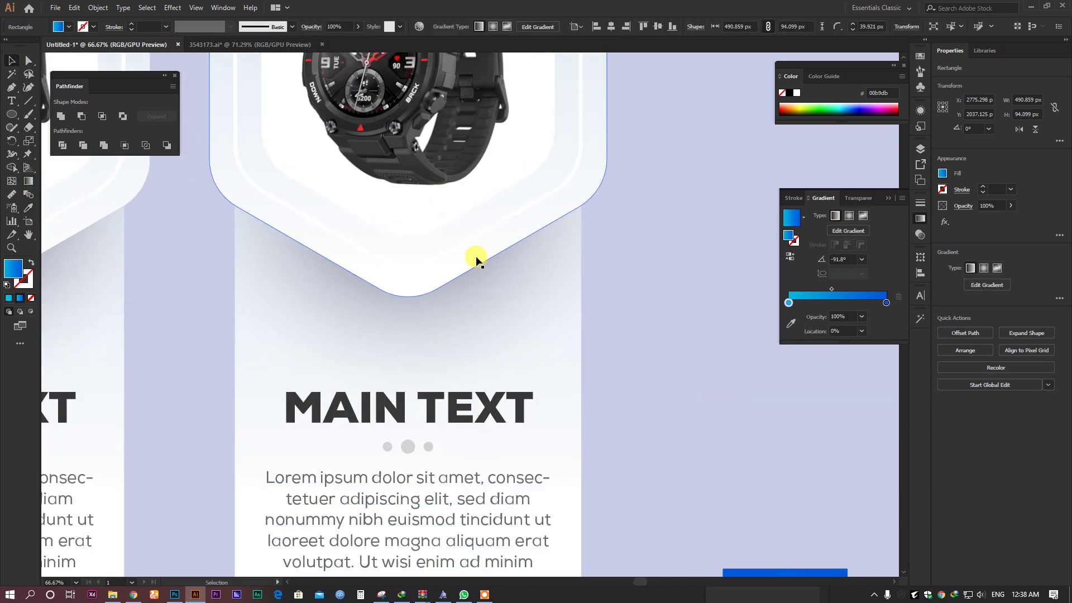
Delete the blue colour swatch beside the third banner on the artboard.
scroll(476, 258, "down", 3)
left_click(582, 285)
left_click_drag(582, 284, 520, 249)
left_click_drag(493, 275, 611, 487)
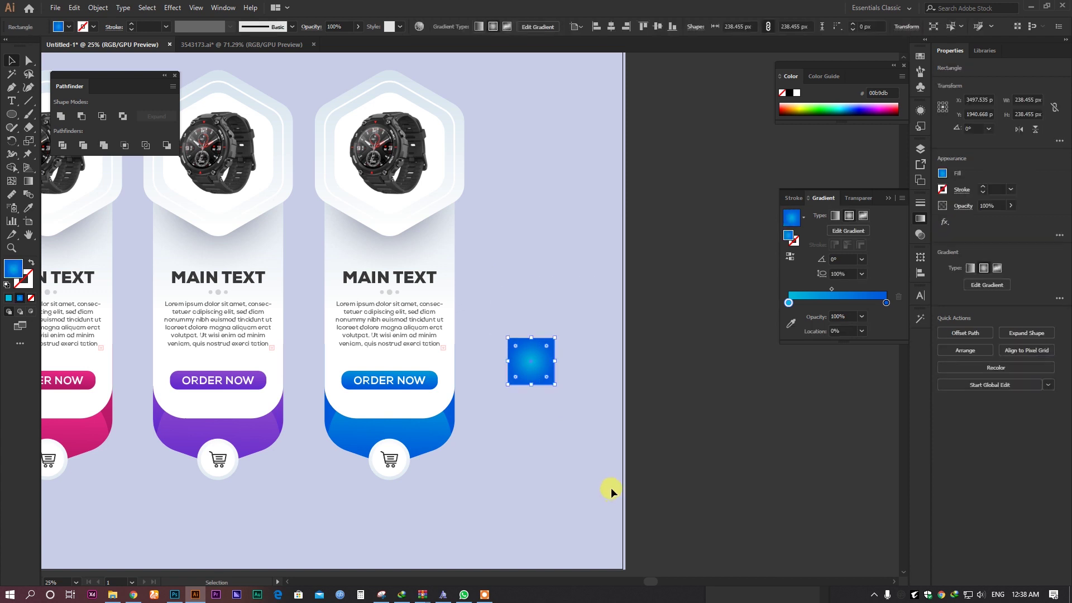
key("Delete")
Delete the pink and purple gradient swatches above the artboard.
scroll(617, 402, "down", 2)
scroll(653, 397, "up", 2)
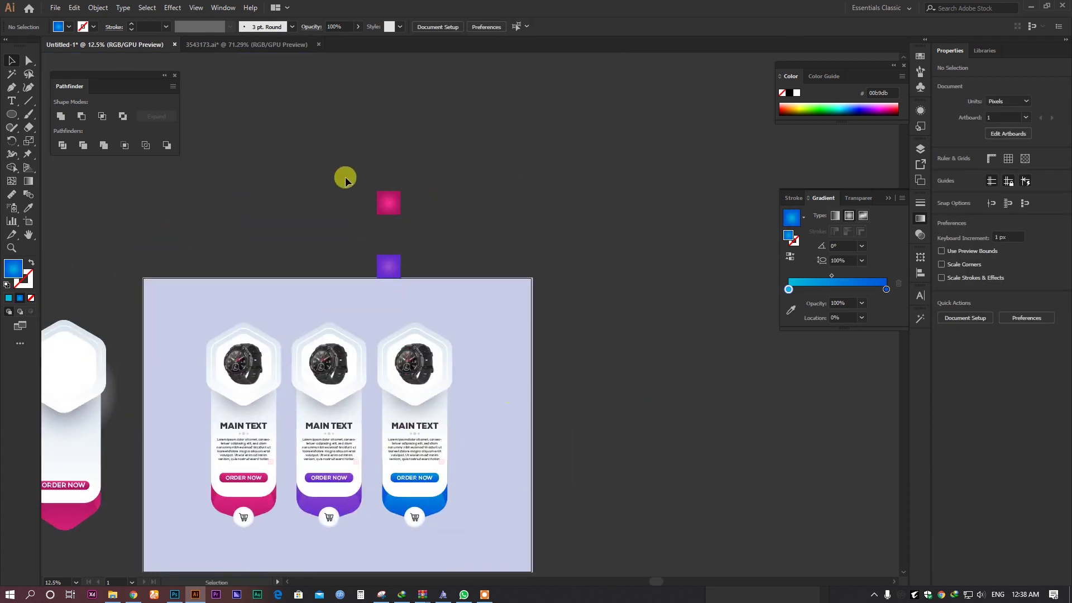
left_click_drag(344, 176, 433, 284)
key("Delete")
Delete the leftover pink banner copy beside the artboard and the large shopping cart image below the artboard.
scroll(519, 363, "down", 3)
scroll(519, 364, "left", 3)
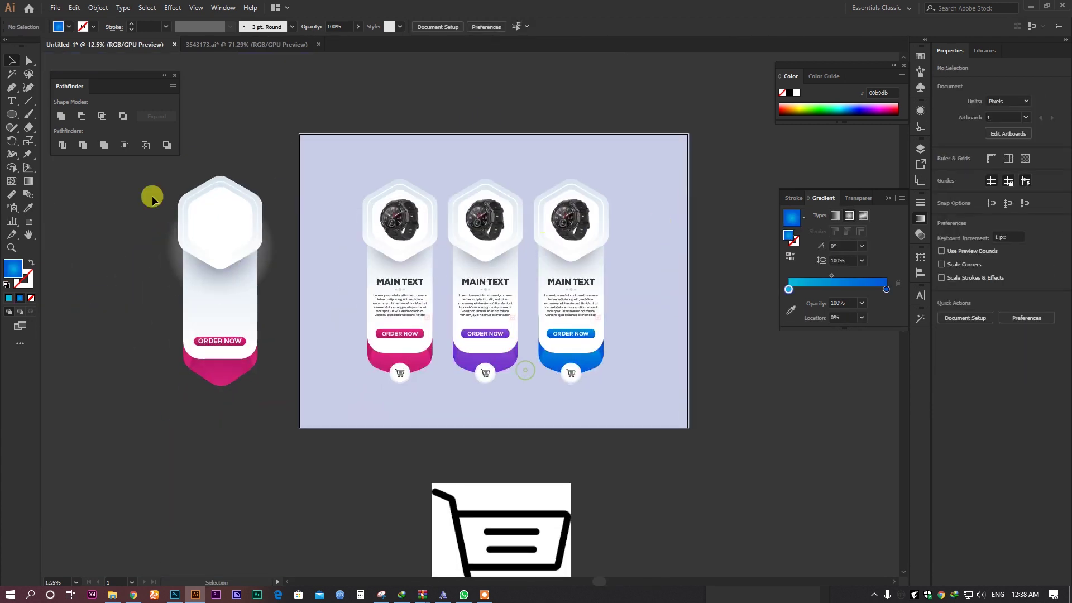
left_click_drag(156, 175, 266, 444)
key("Delete")
scroll(337, 496, "down", 2)
left_click_drag(318, 415, 644, 531)
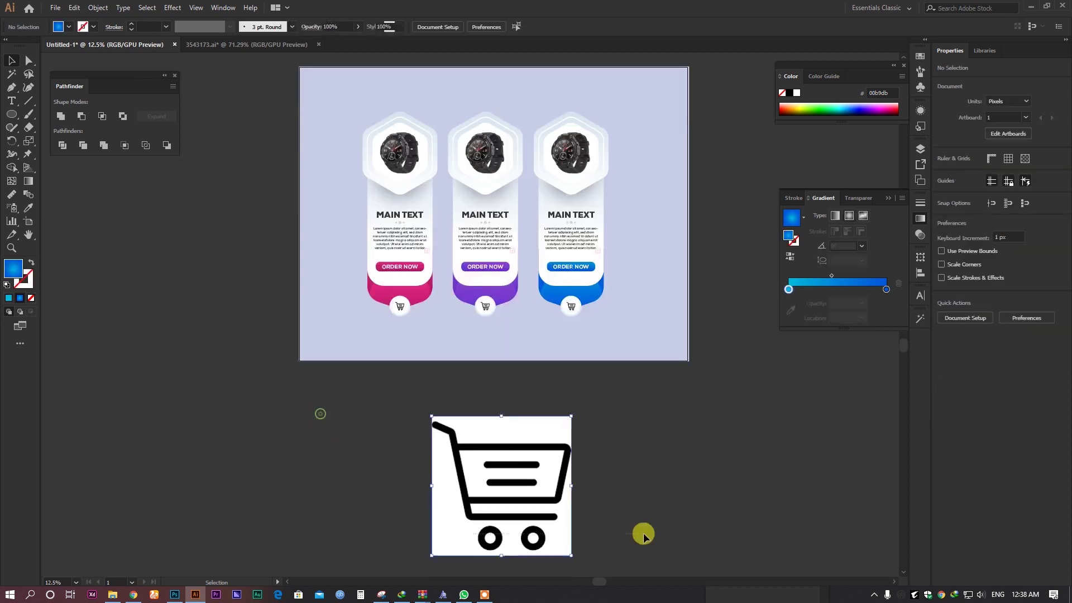
key("Delete")
left_click_drag(540, 377, 531, 408)
scroll(412, 317, "up", 1)
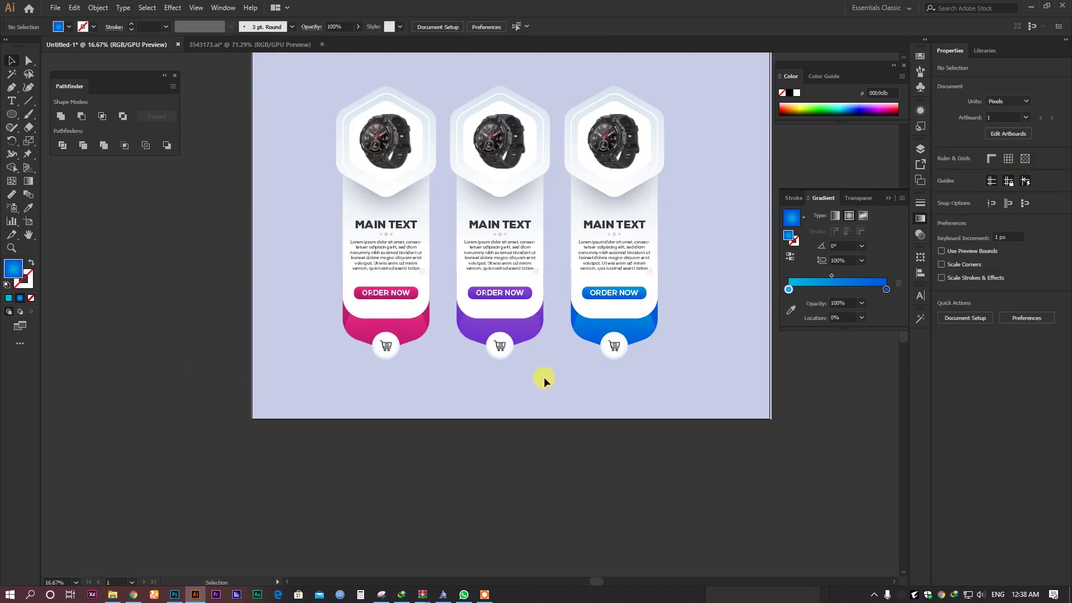
left_click_drag(604, 374, 554, 416)
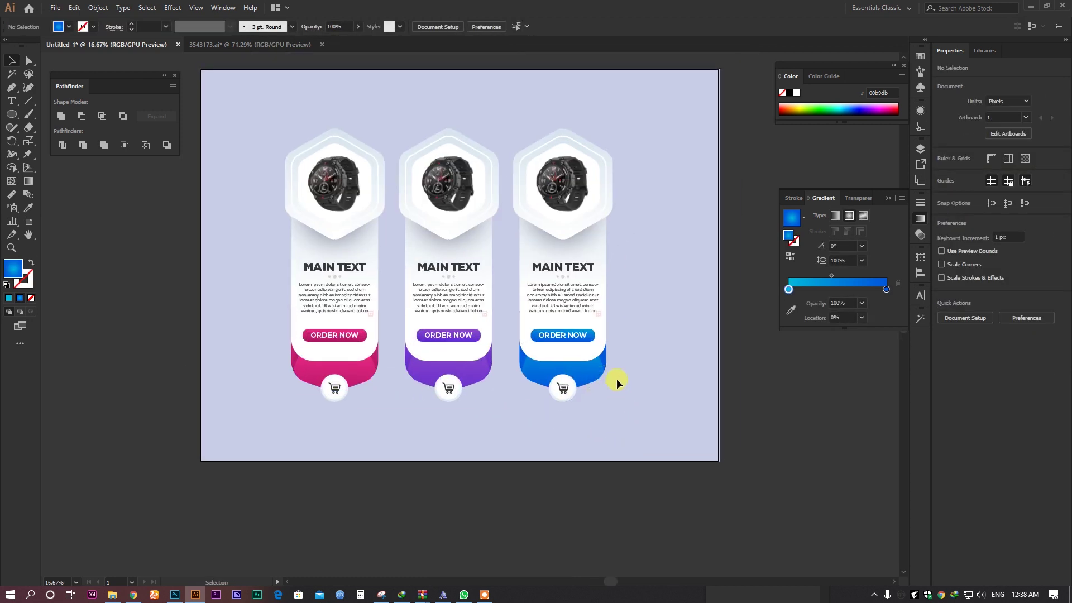
scroll(606, 377, "up", 1)
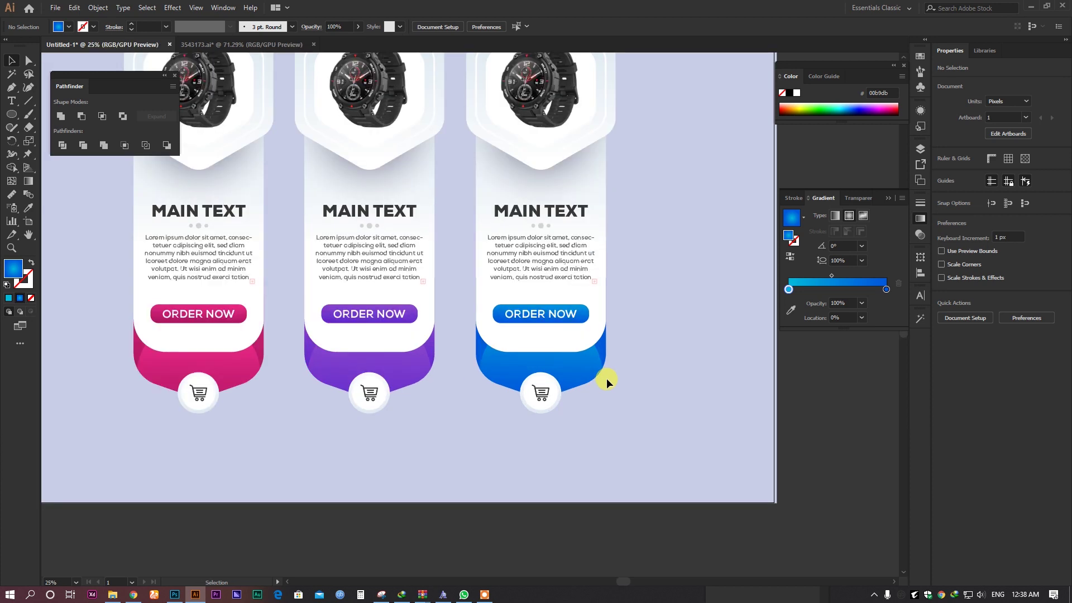
left_click_drag(683, 364, 699, 408)
scroll(651, 440, "down", 1)
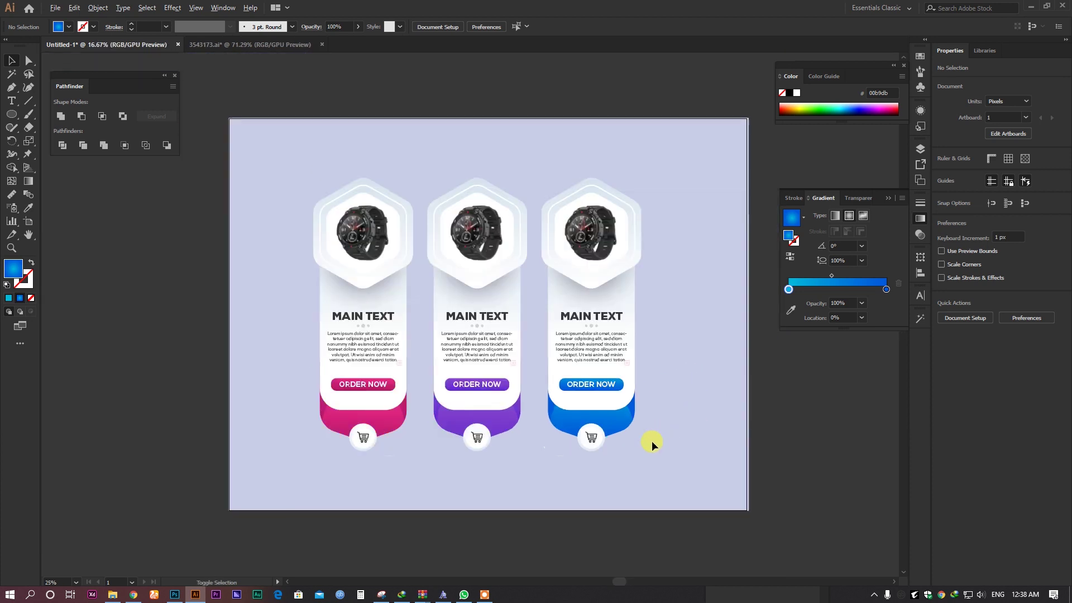